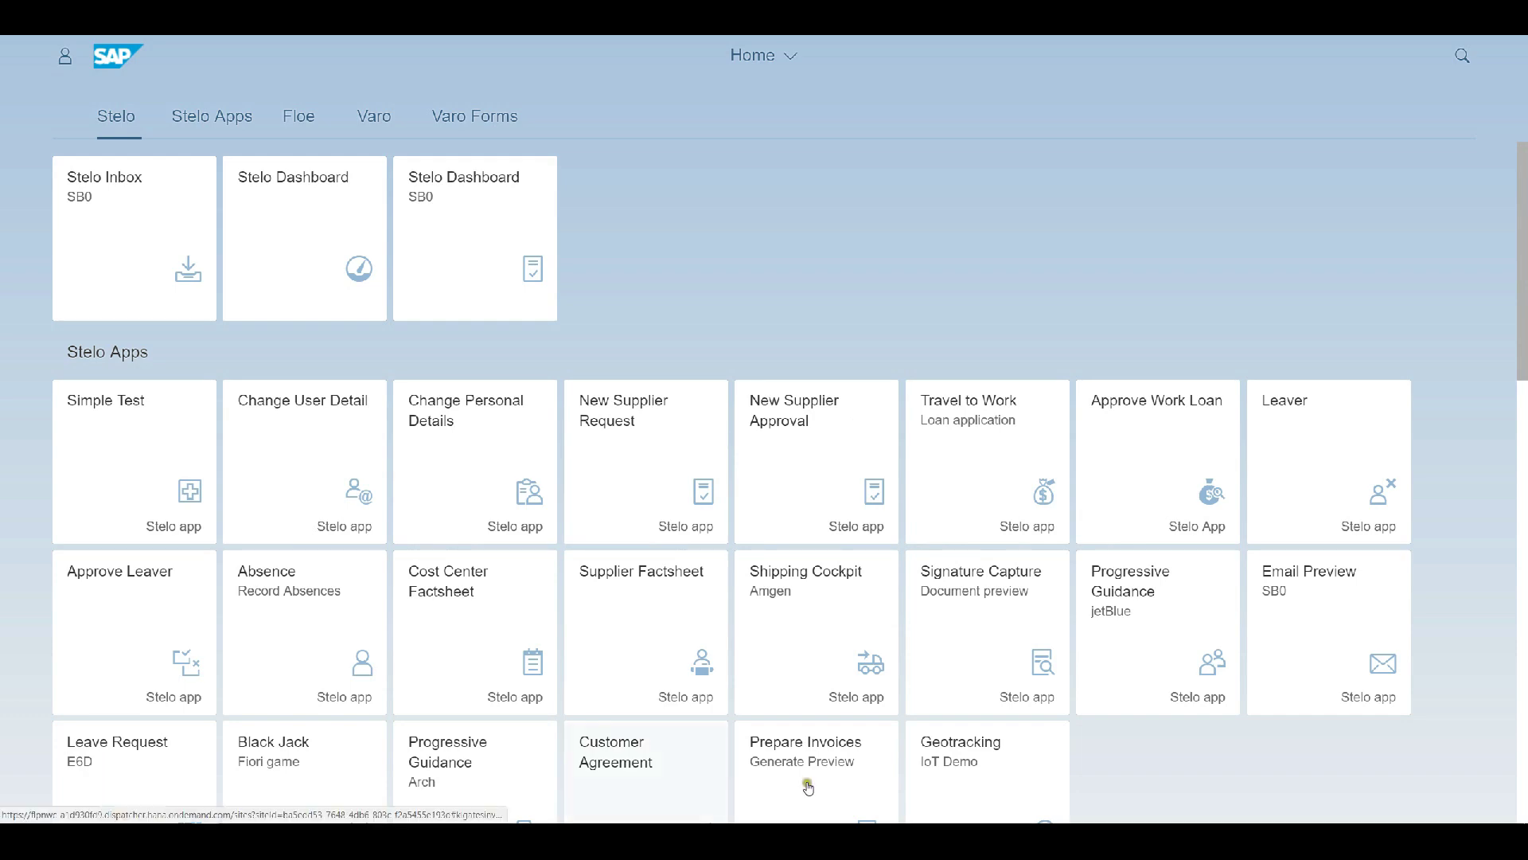
Step: Look over the Stelo Apps tiles on the Fiori home page and switch to the SAP GUI Display IMG window
{"action": "scroll", "coordinate": [808, 787], "scroll_direction": "down", "scroll_amount": 3}
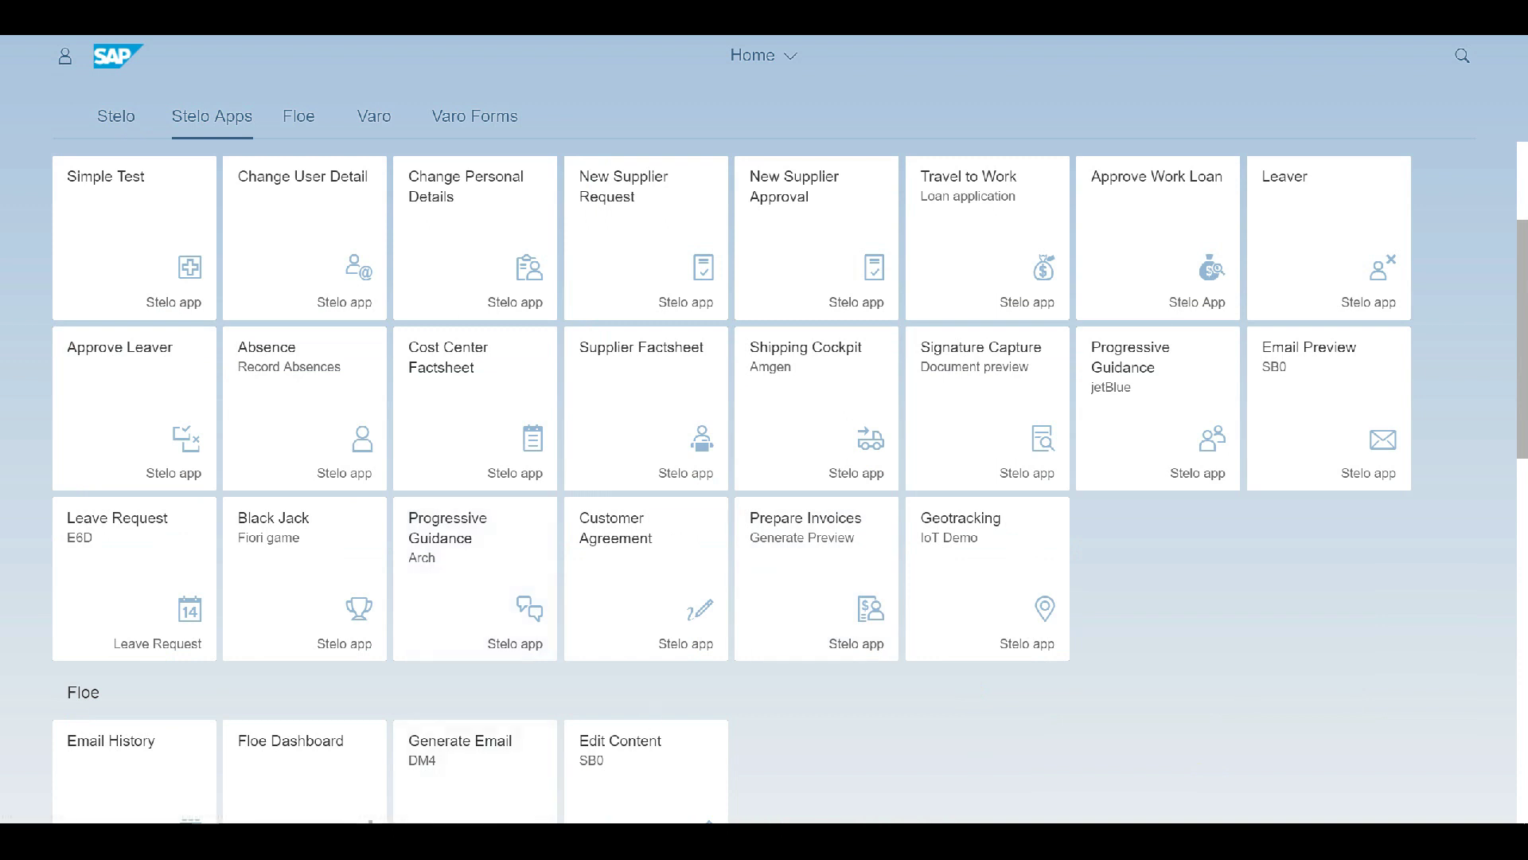
{"action": "mouse_move", "coordinate": [370, 841]}
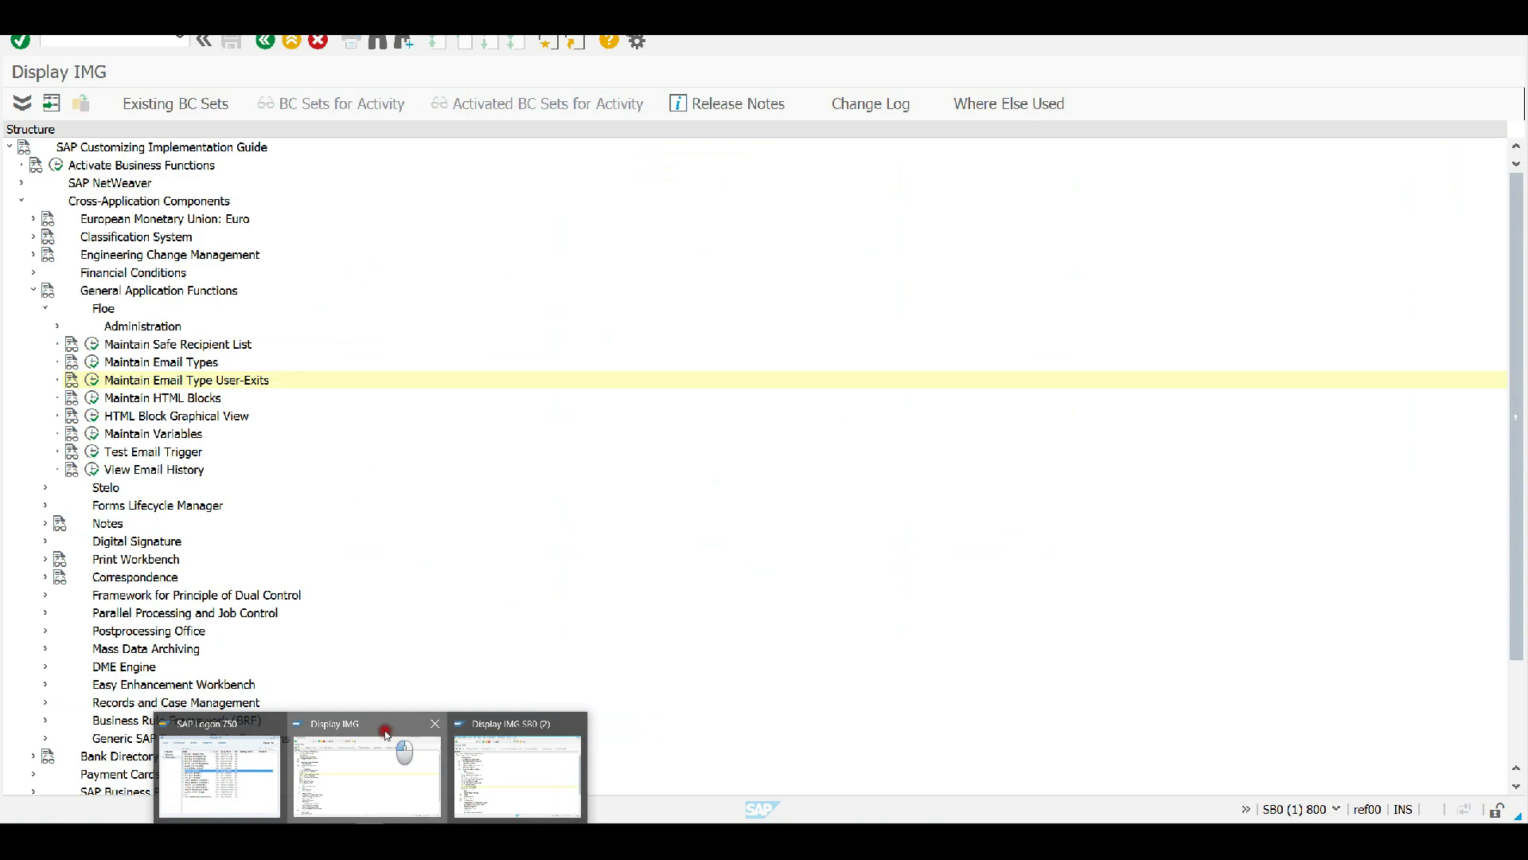
{"action": "left_click", "coordinate": [398, 752]}
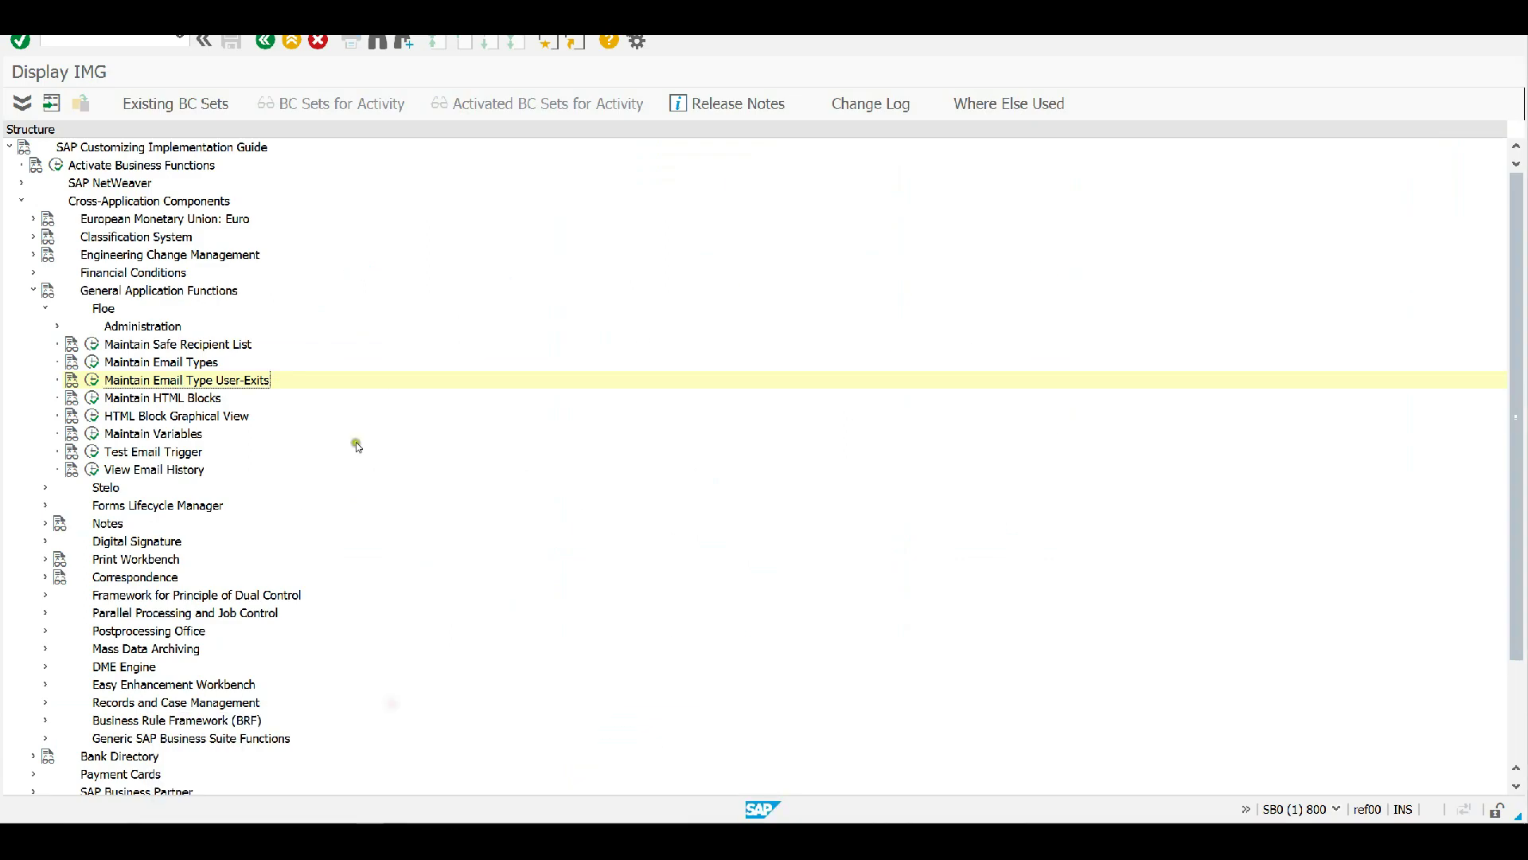
Step: Open Form Types Configuration in the IMG structure under Forms Lifecycle Manager, Interactive Forms, Setup Forms
{"action": "left_click", "coordinate": [45, 506]}
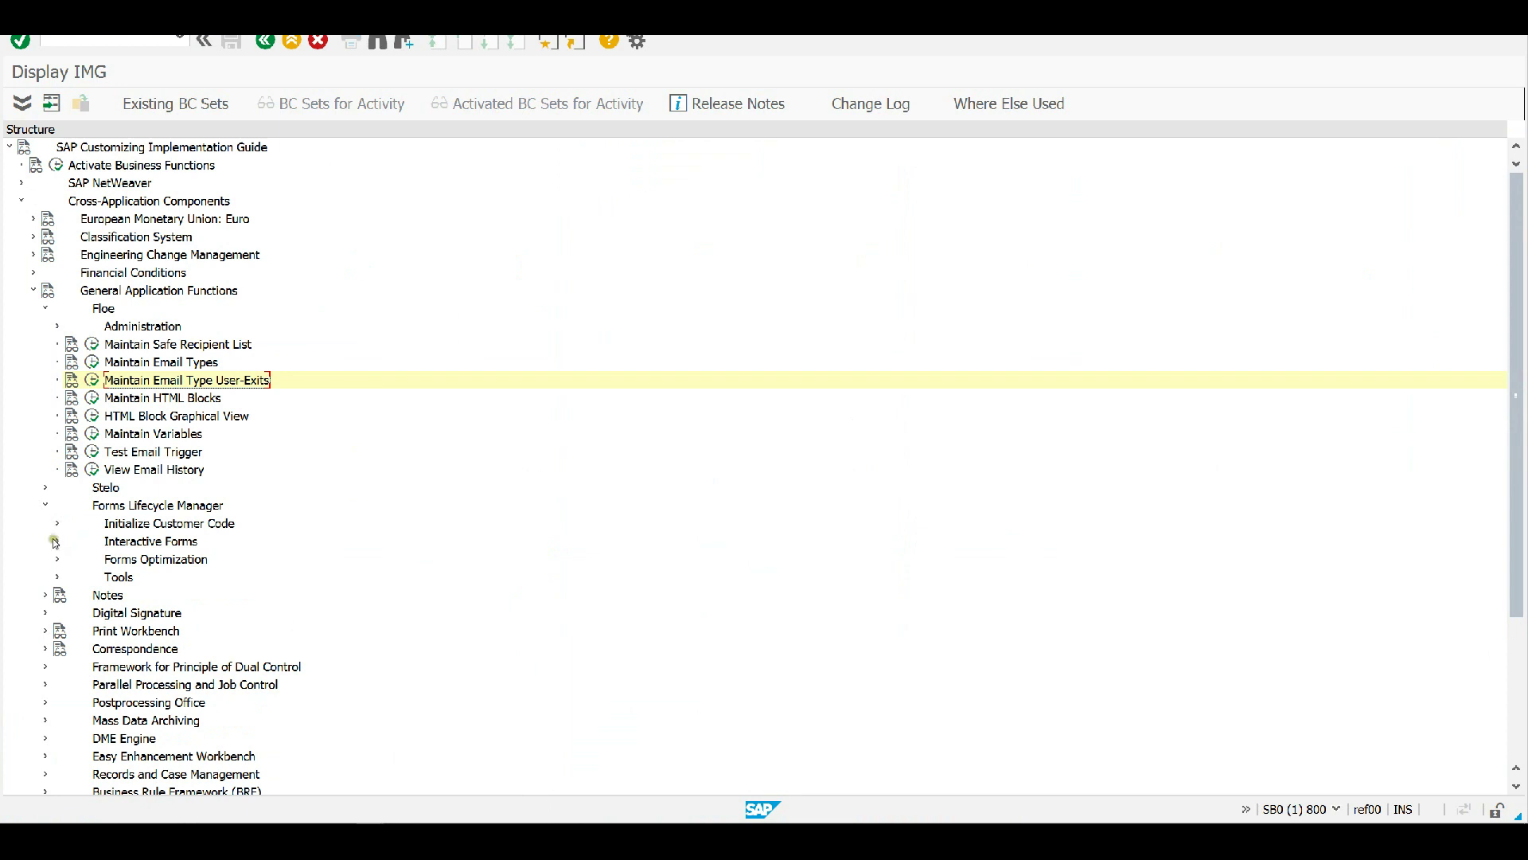
{"action": "left_click", "coordinate": [56, 541]}
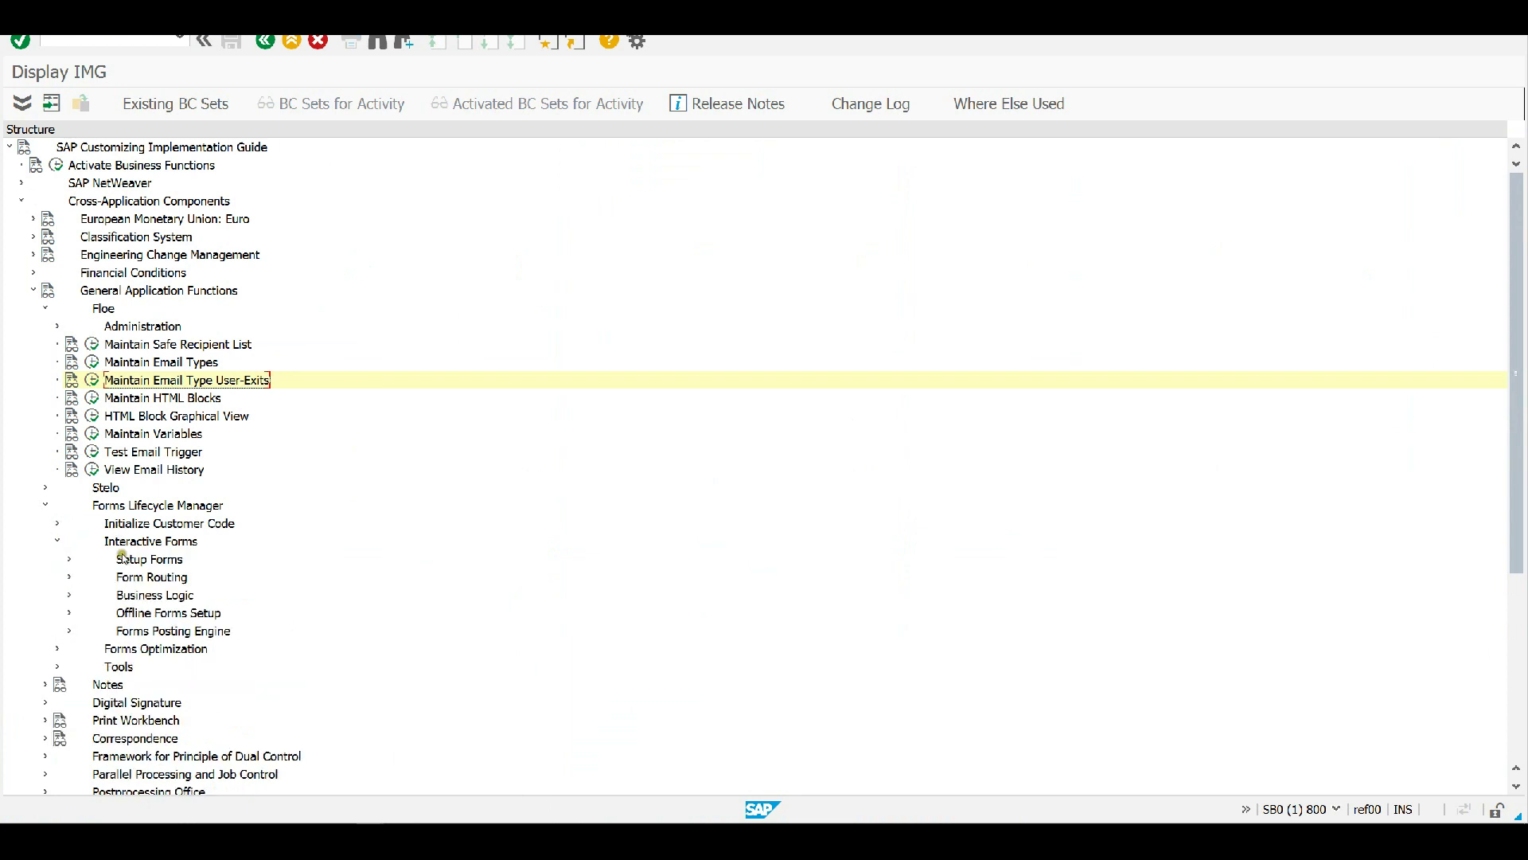
{"action": "scroll", "coordinate": [123, 556], "scroll_direction": "down", "scroll_amount": 1}
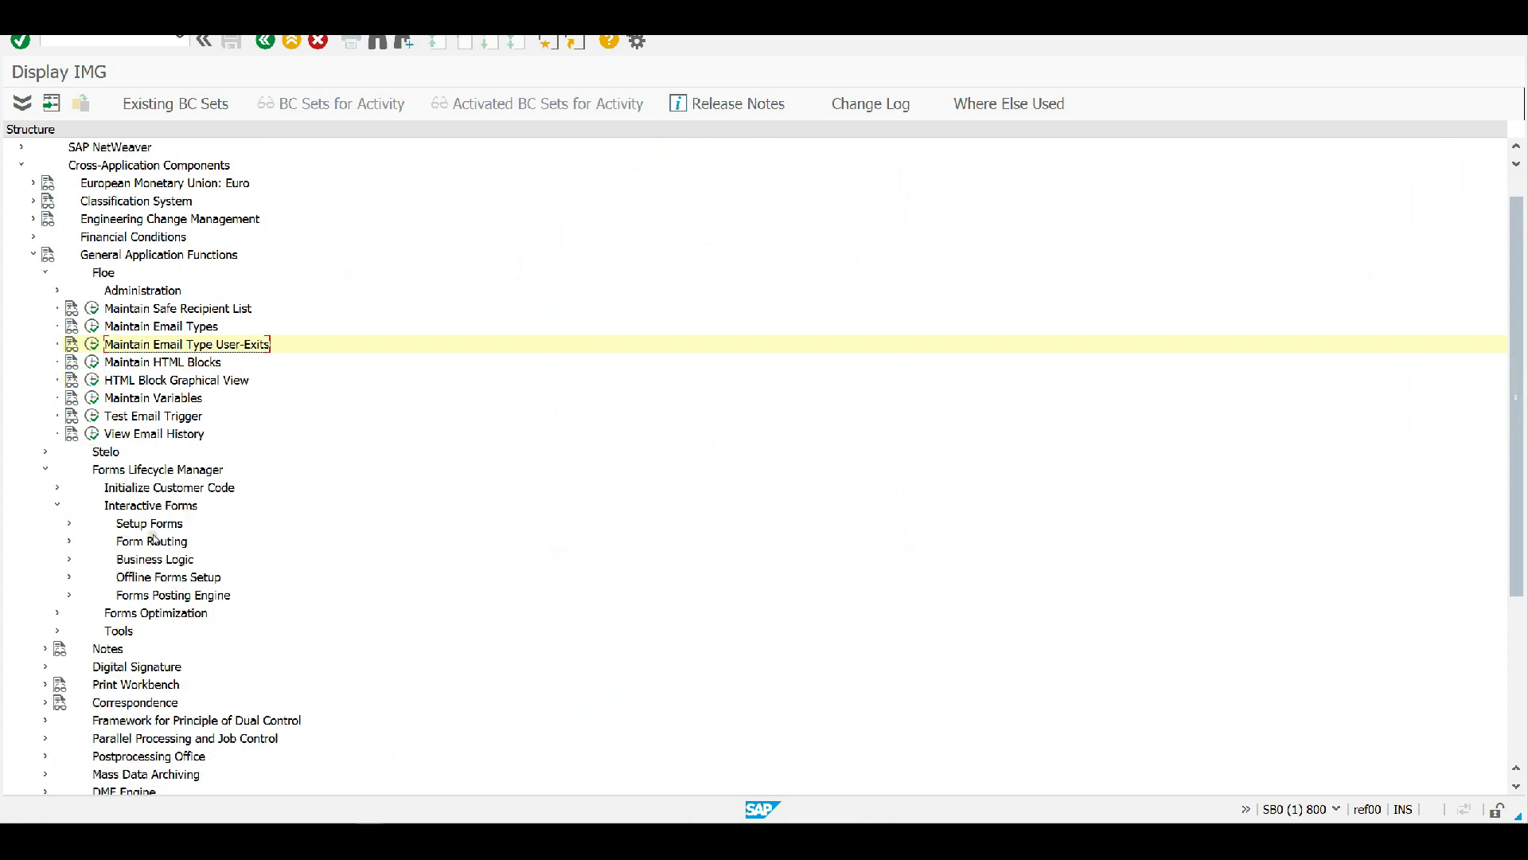
{"action": "left_click", "coordinate": [70, 525]}
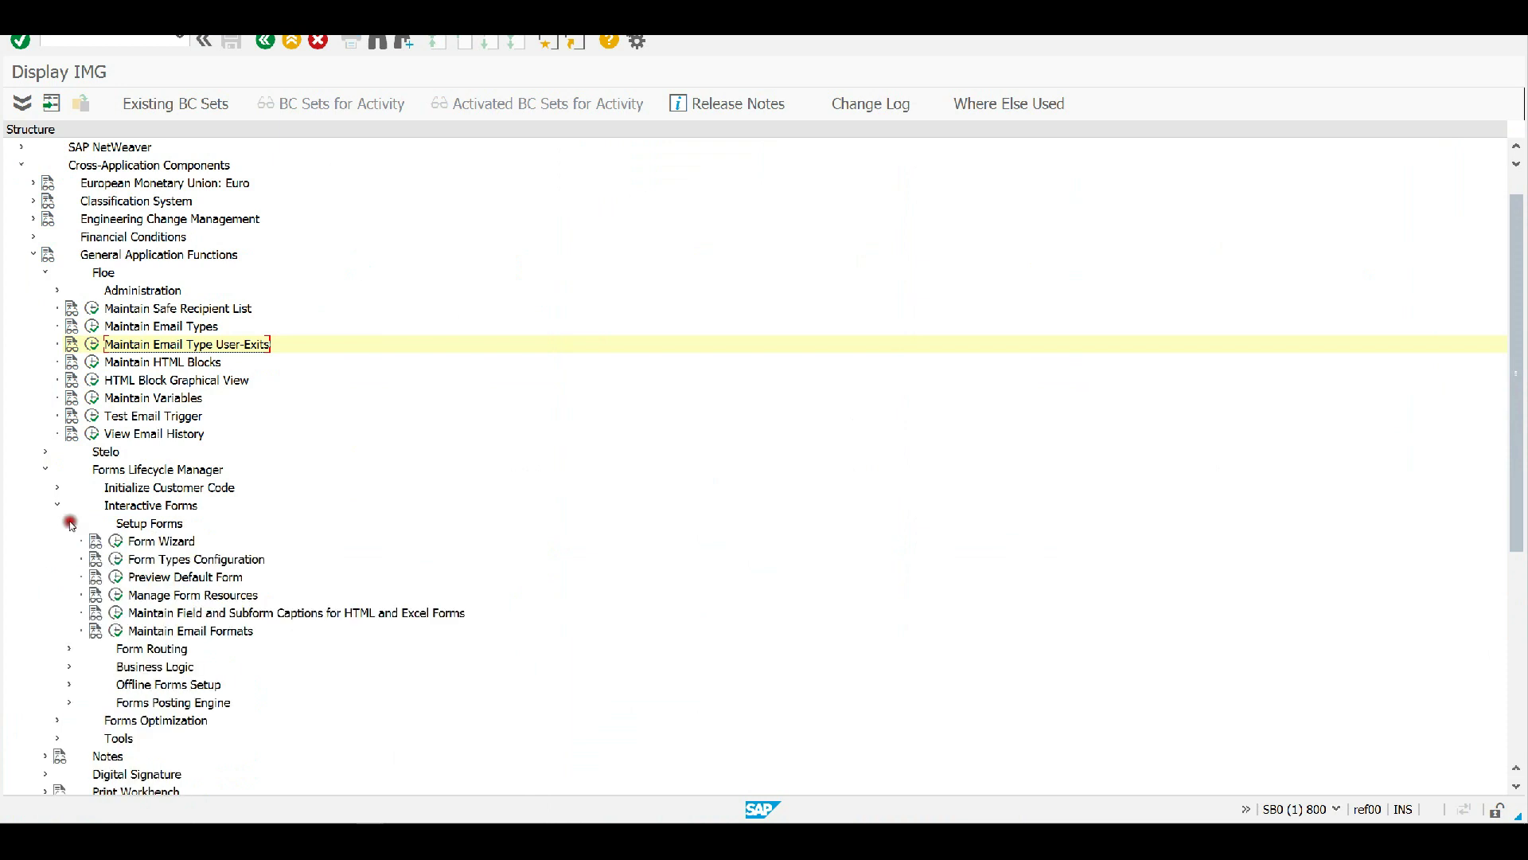
{"action": "left_click", "coordinate": [116, 562]}
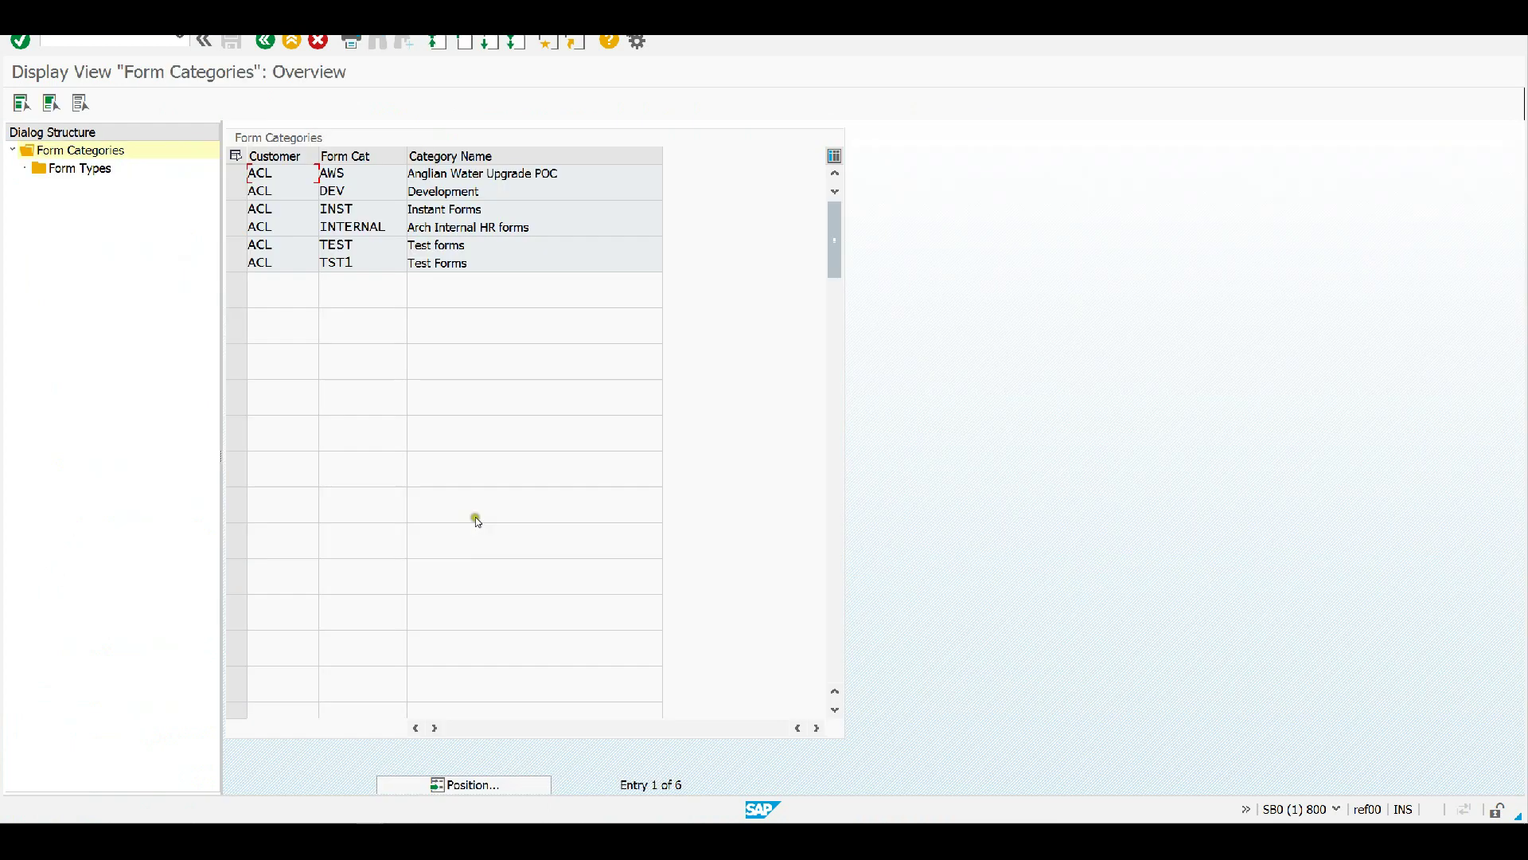
Step: List the form types of category TST1 and open the form data of Arch Progressive Guidance, ZT05 type E
{"action": "left_click", "coordinate": [230, 264]}
{"action": "left_click", "coordinate": [71, 170]}
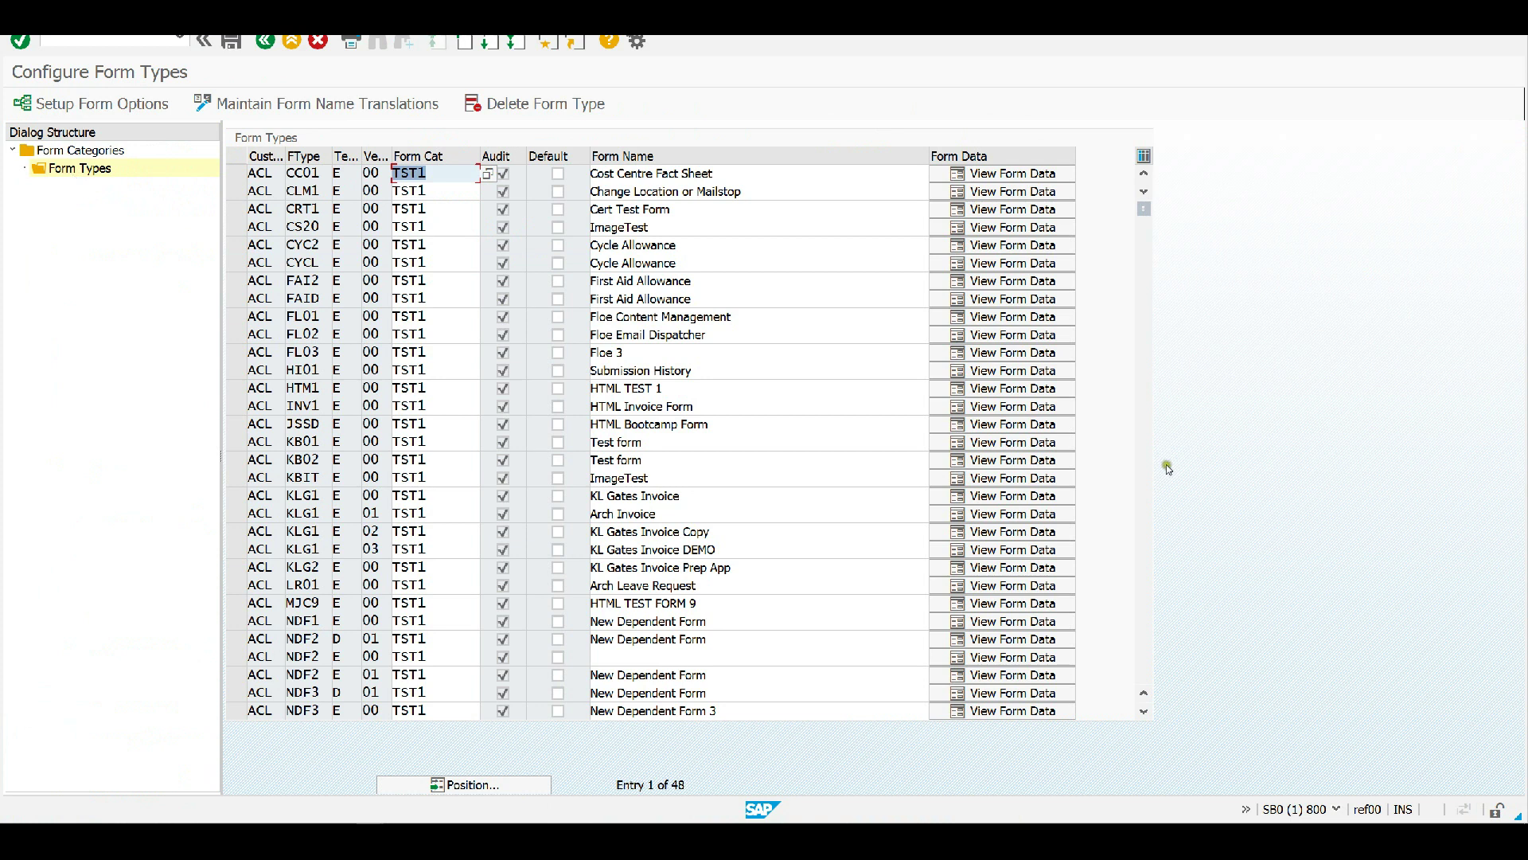
{"action": "left_click", "coordinate": [1144, 495]}
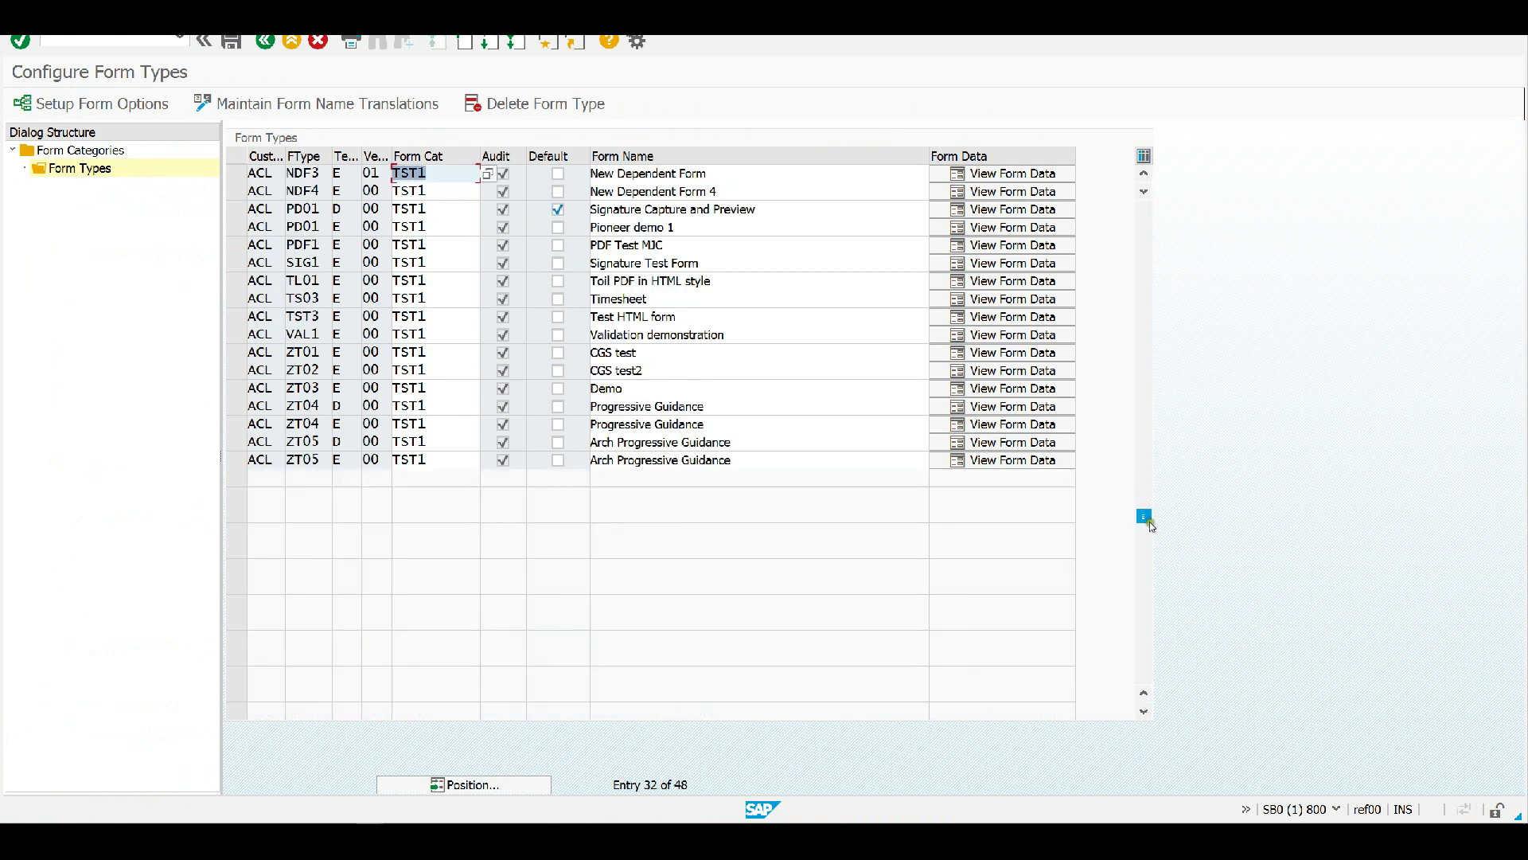
{"action": "left_click", "coordinate": [235, 460]}
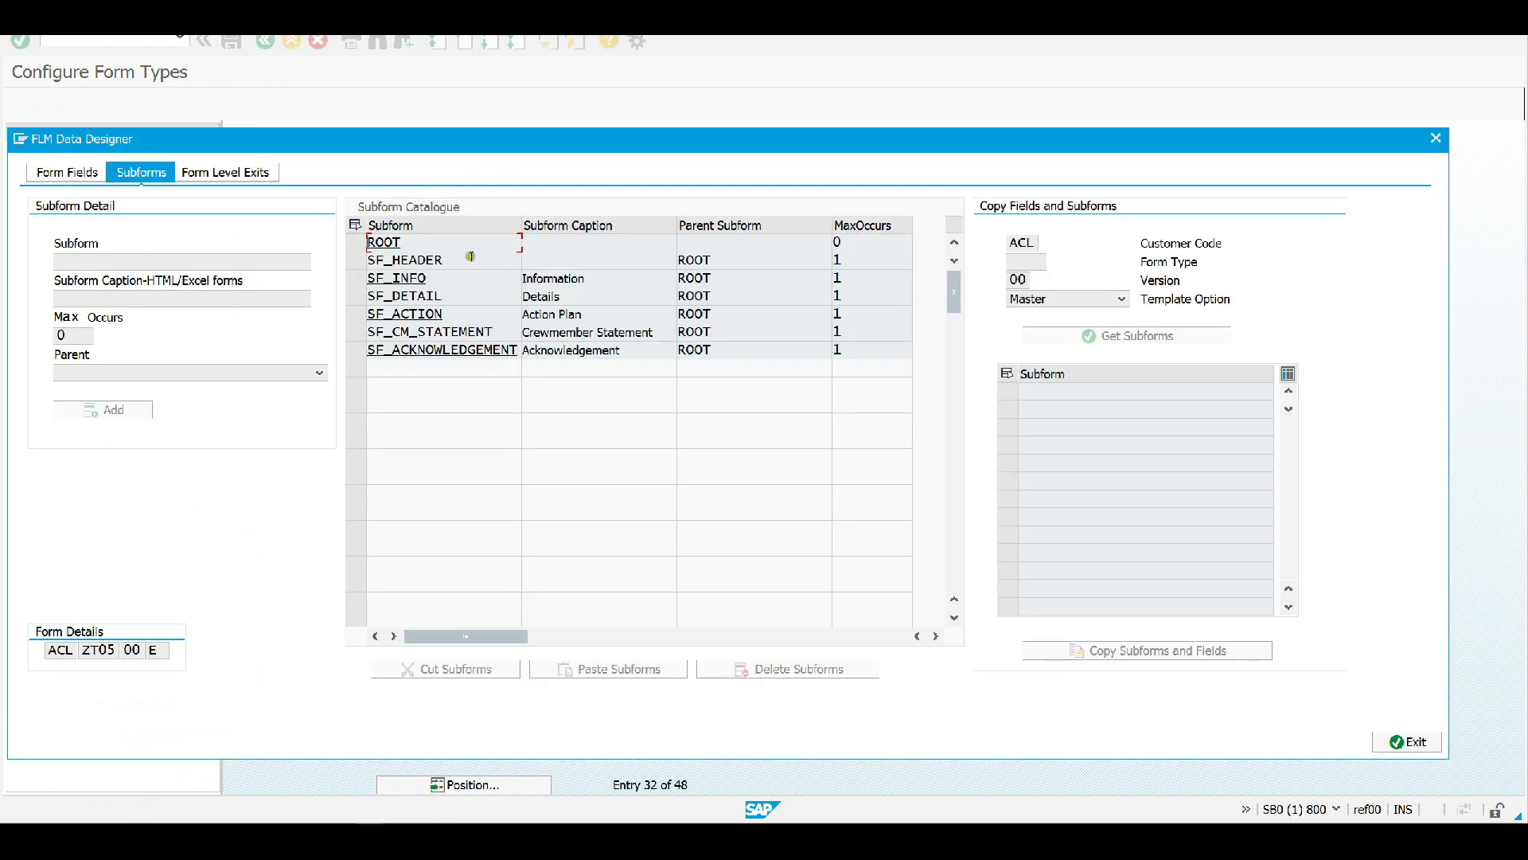
Step: Review the form fields of ZT05, showing the details of DT_INCIDENT, and return to the IMG structure
{"action": "left_click", "coordinate": [73, 175]}
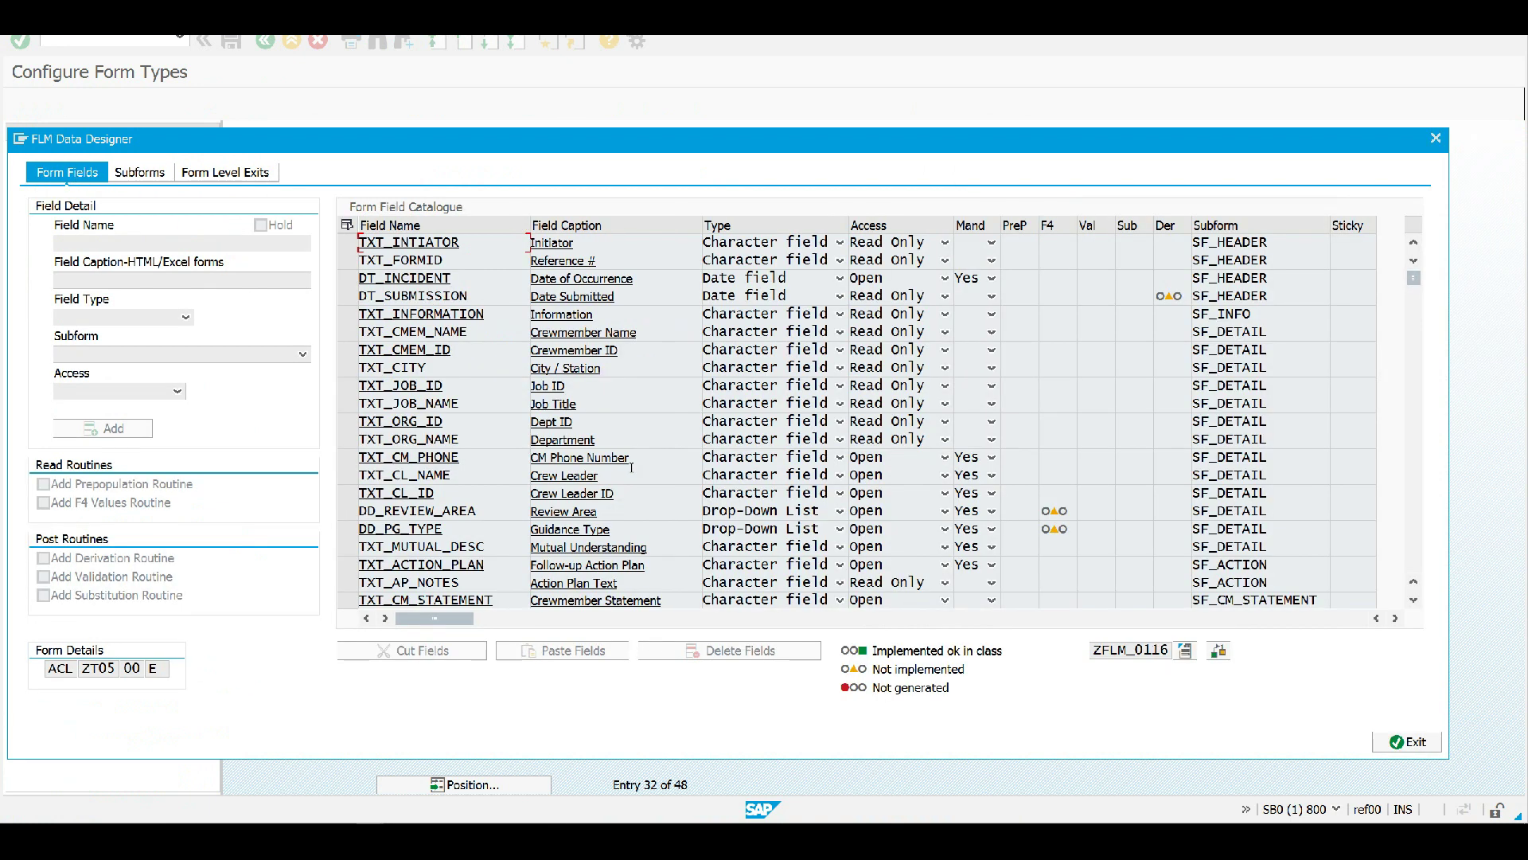
{"action": "double_click", "coordinate": [476, 331]}
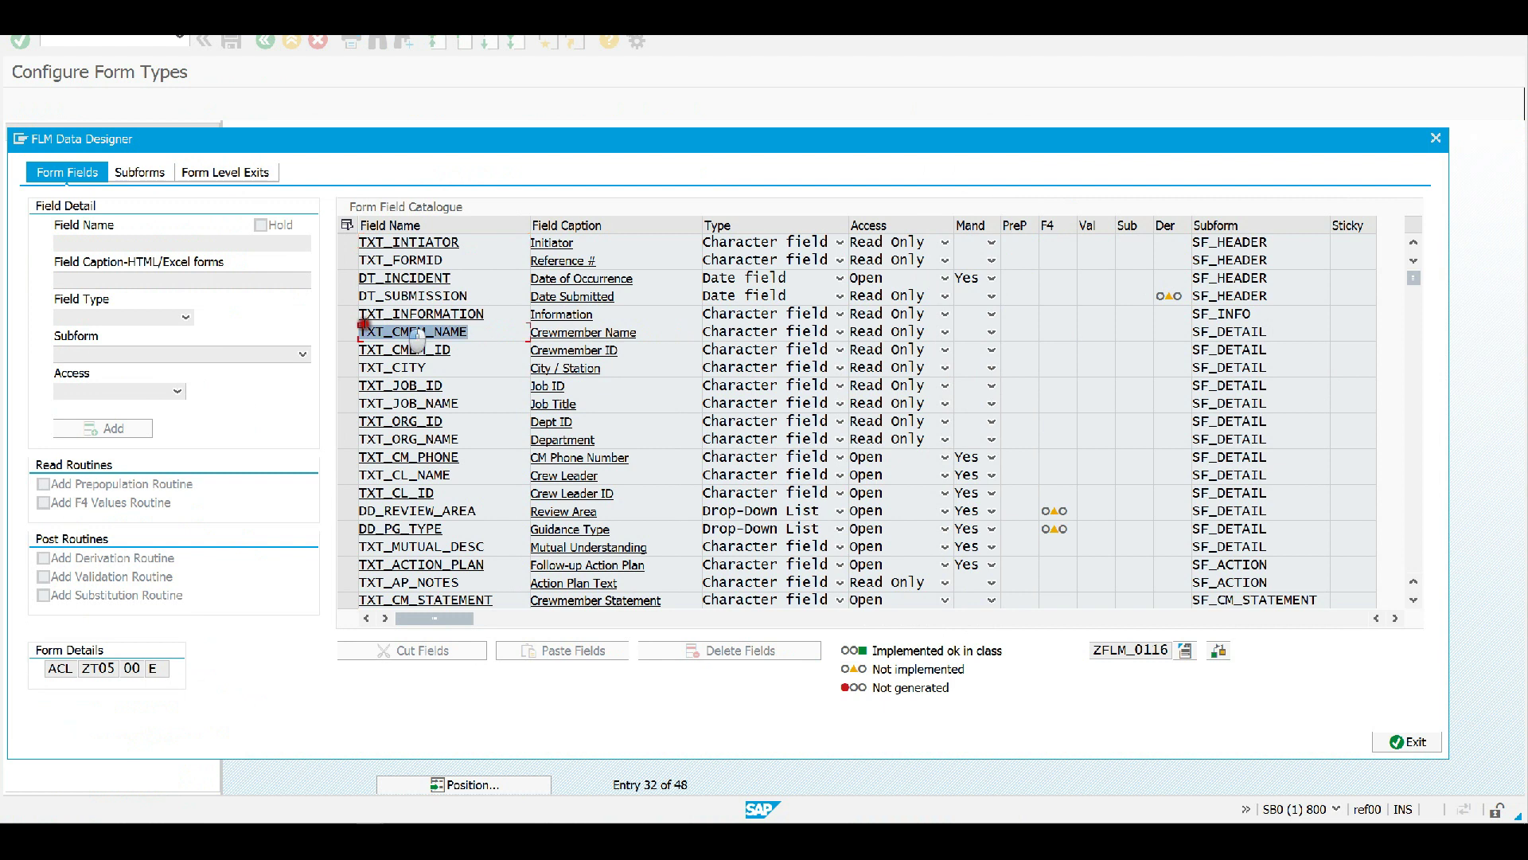
{"action": "left_click", "coordinate": [476, 282]}
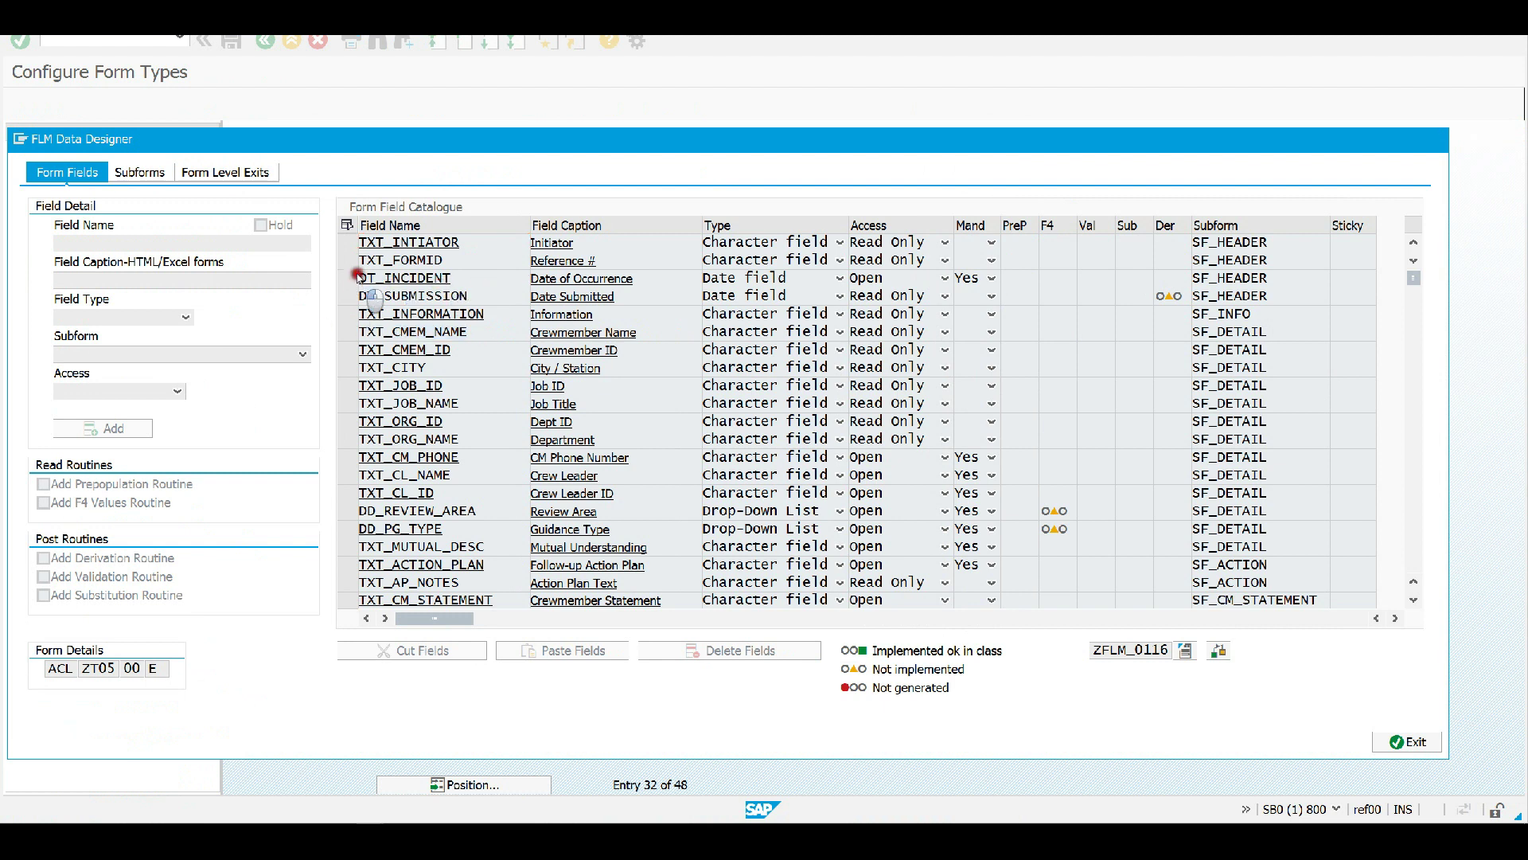
{"action": "left_click", "coordinate": [360, 277]}
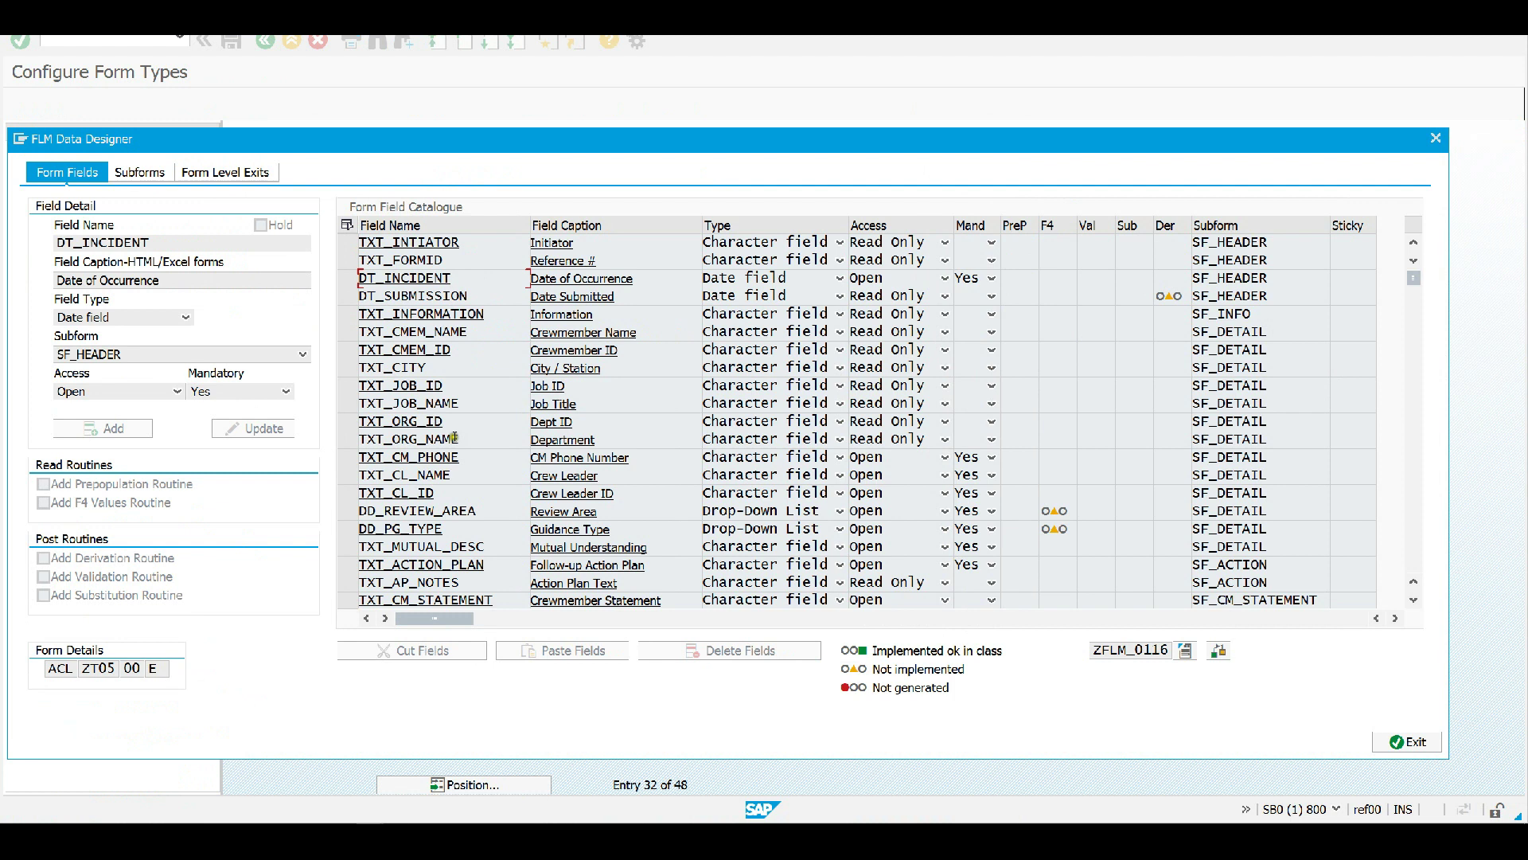
{"action": "double_click", "coordinate": [402, 422]}
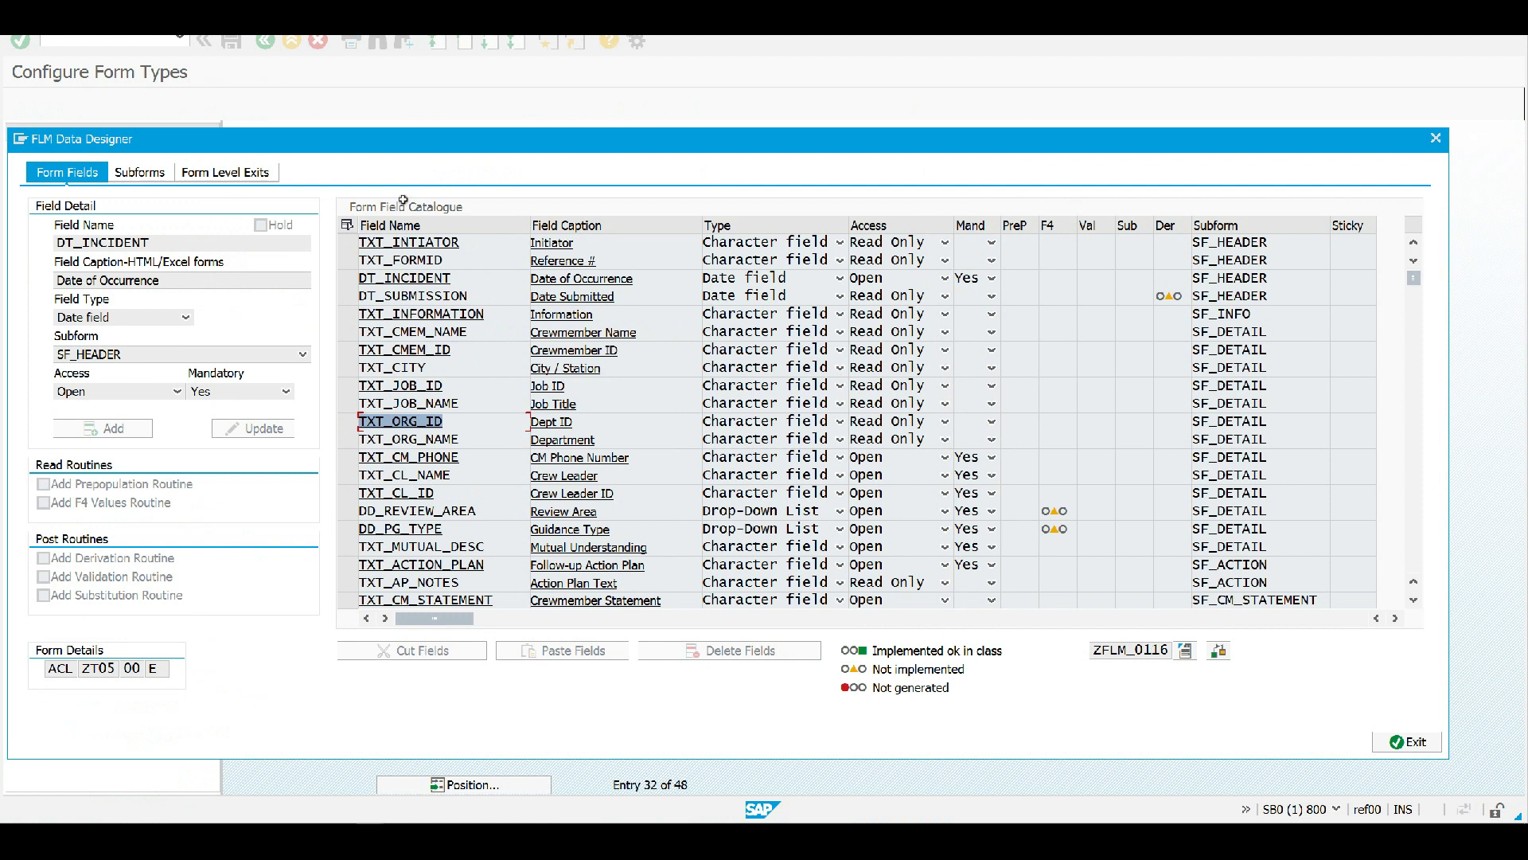
{"action": "left_click", "coordinate": [1425, 742]}
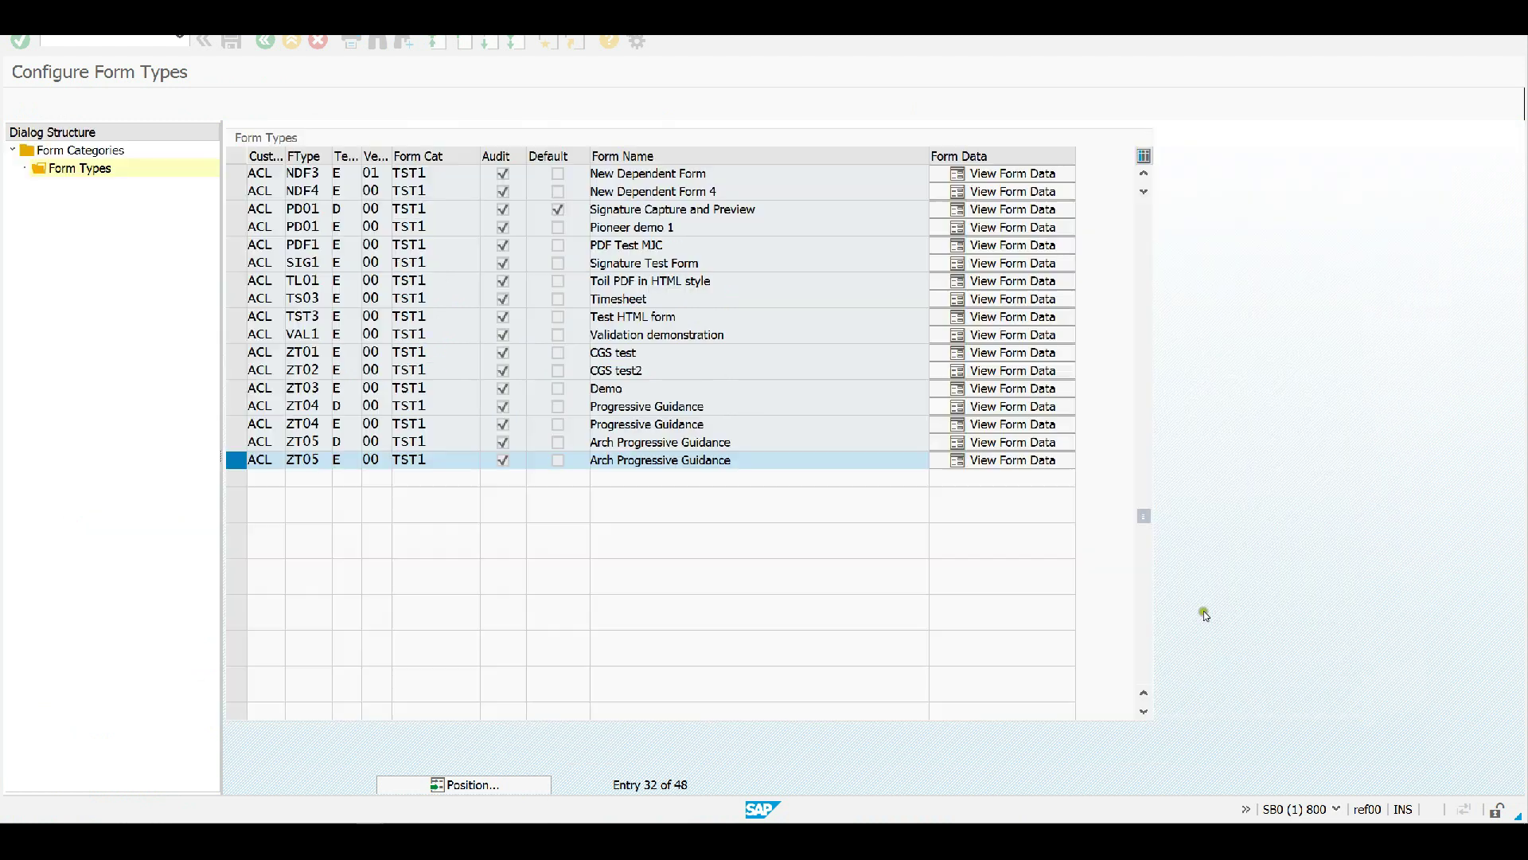
{"action": "left_click", "coordinate": [266, 41]}
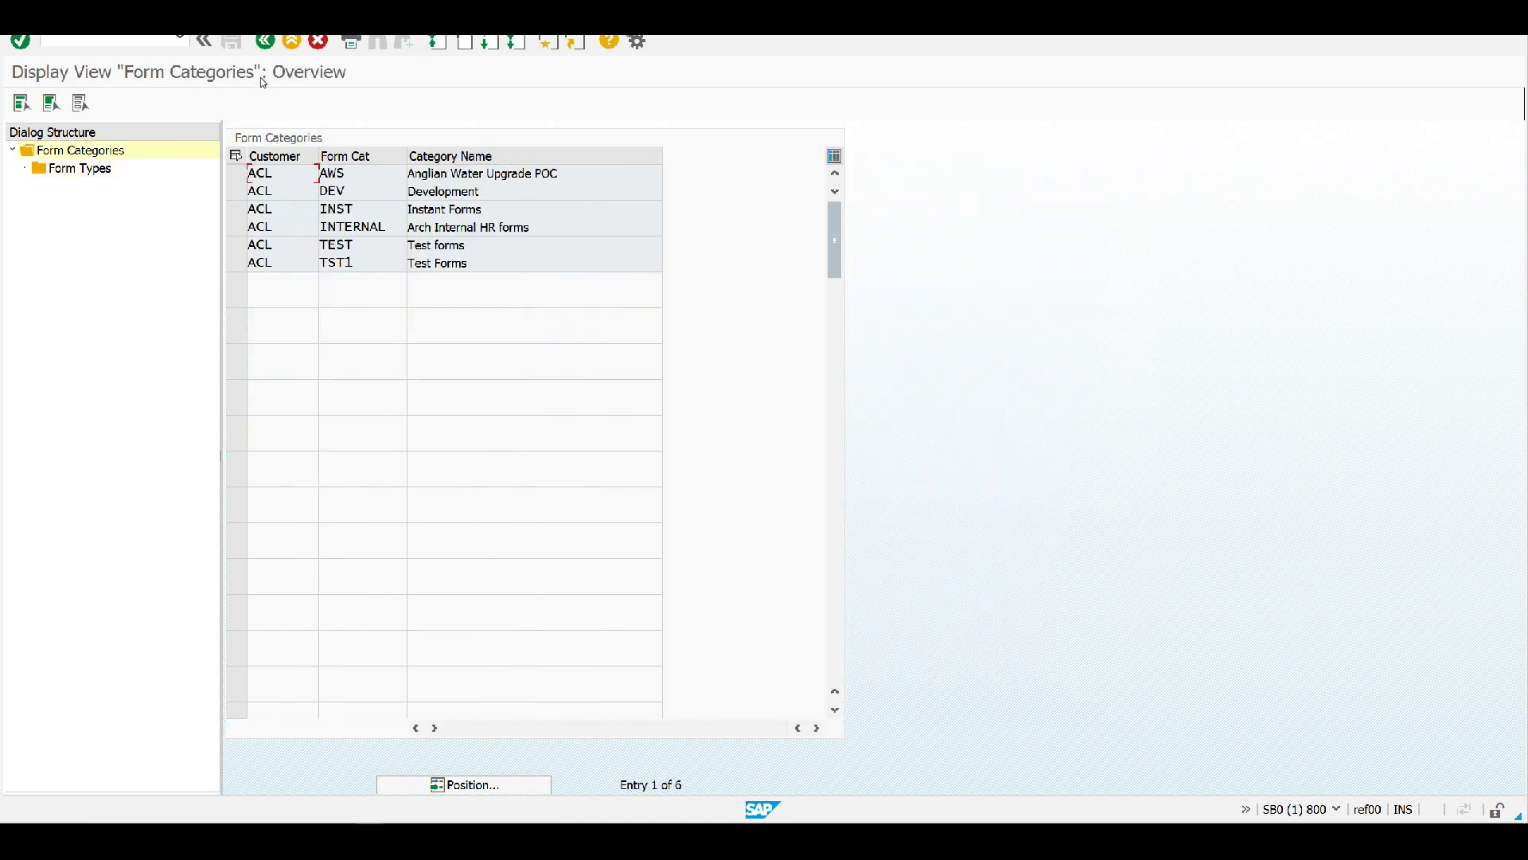
{"action": "left_click", "coordinate": [261, 42]}
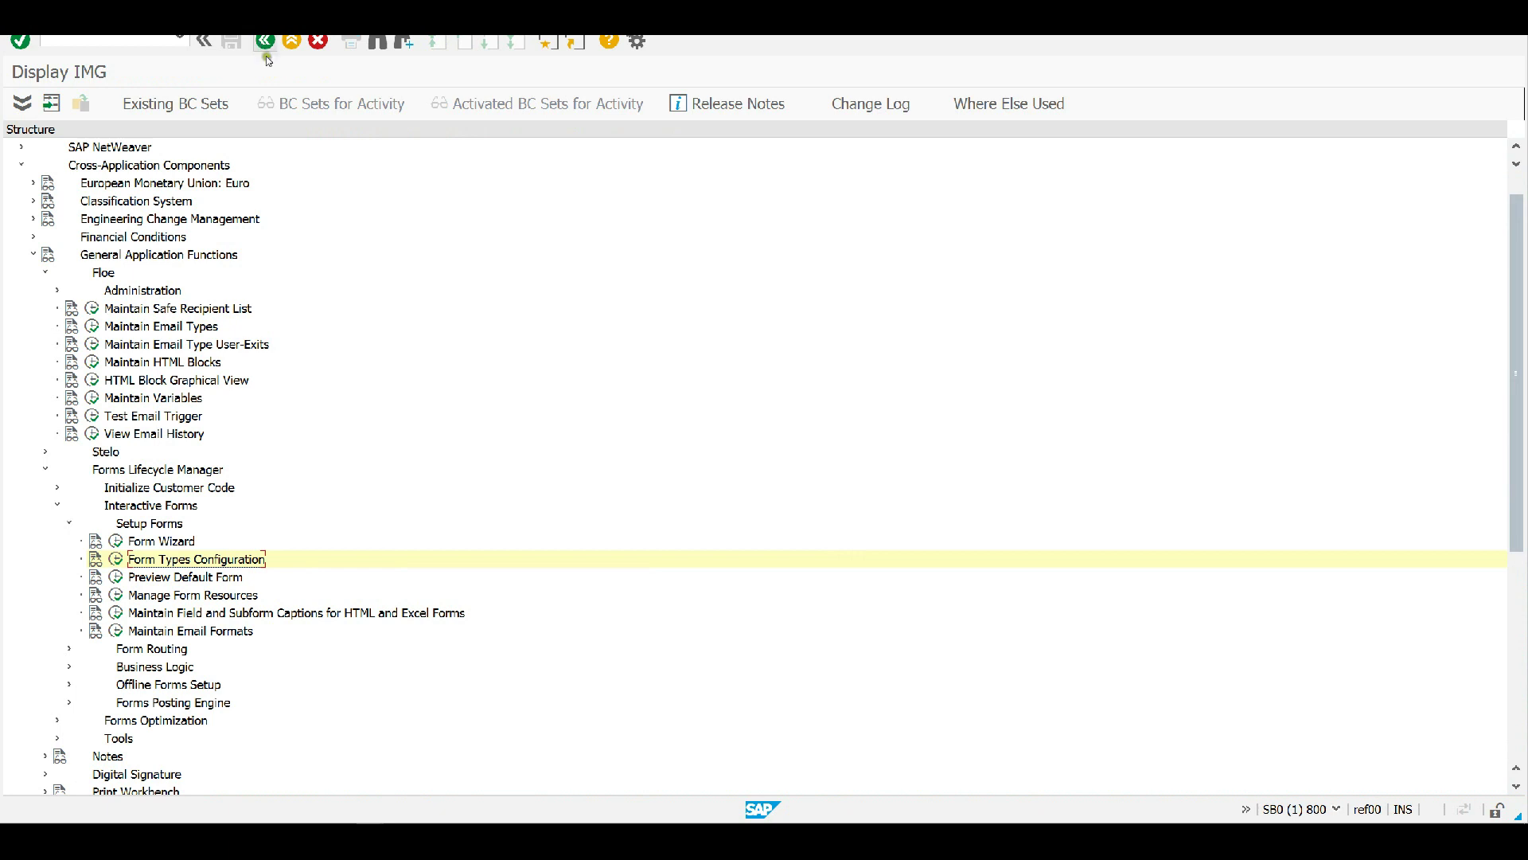
Step: Open Maintain Email Formats and display the email formats of form type ZT05, Arch Progressive Guidance, in category TST1
{"action": "left_click", "coordinate": [178, 633]}
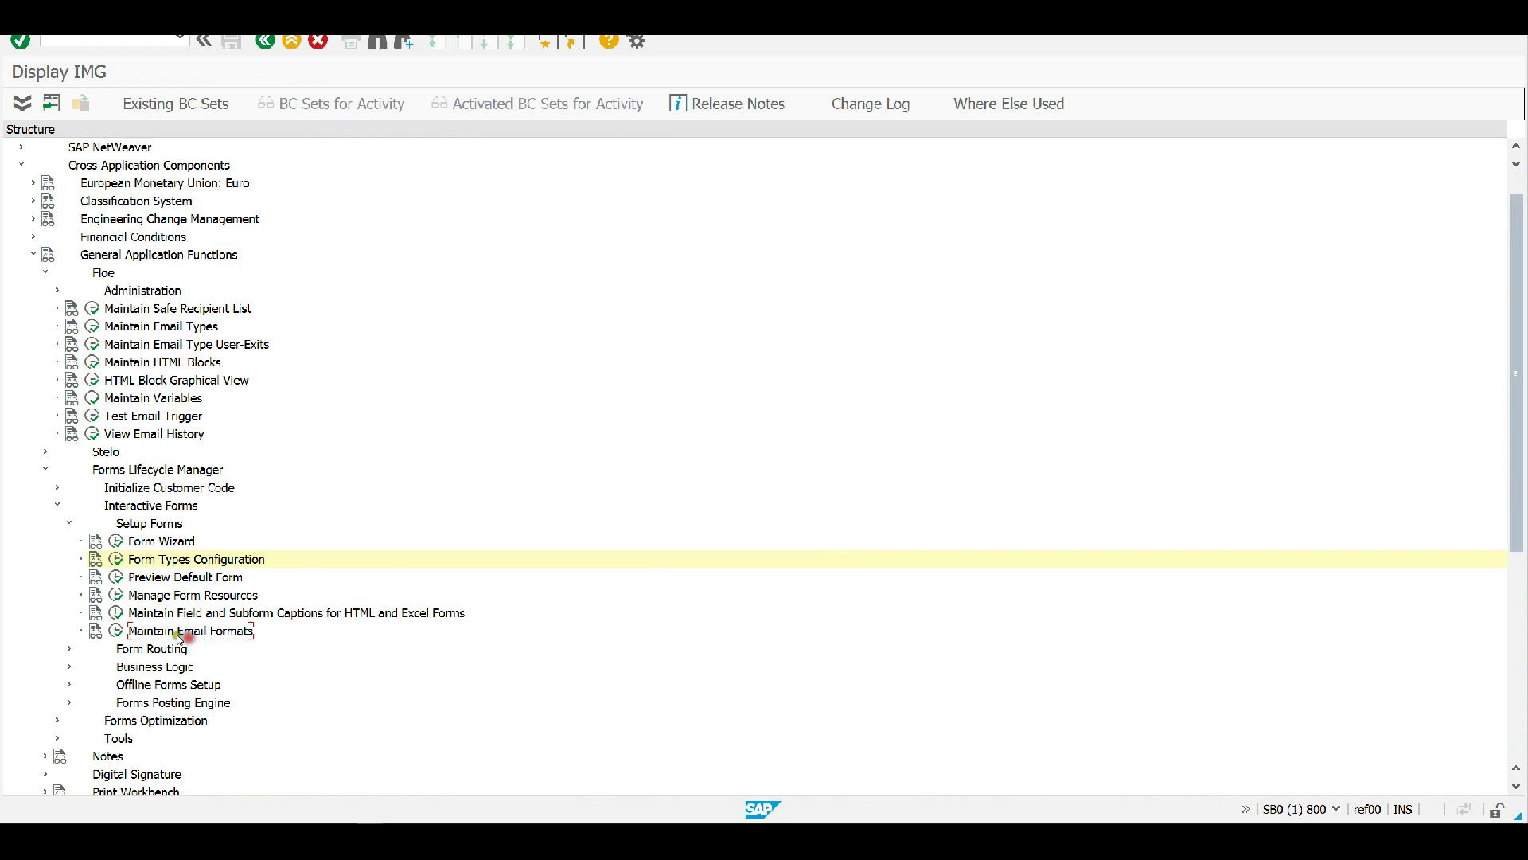
{"action": "left_click", "coordinate": [114, 632]}
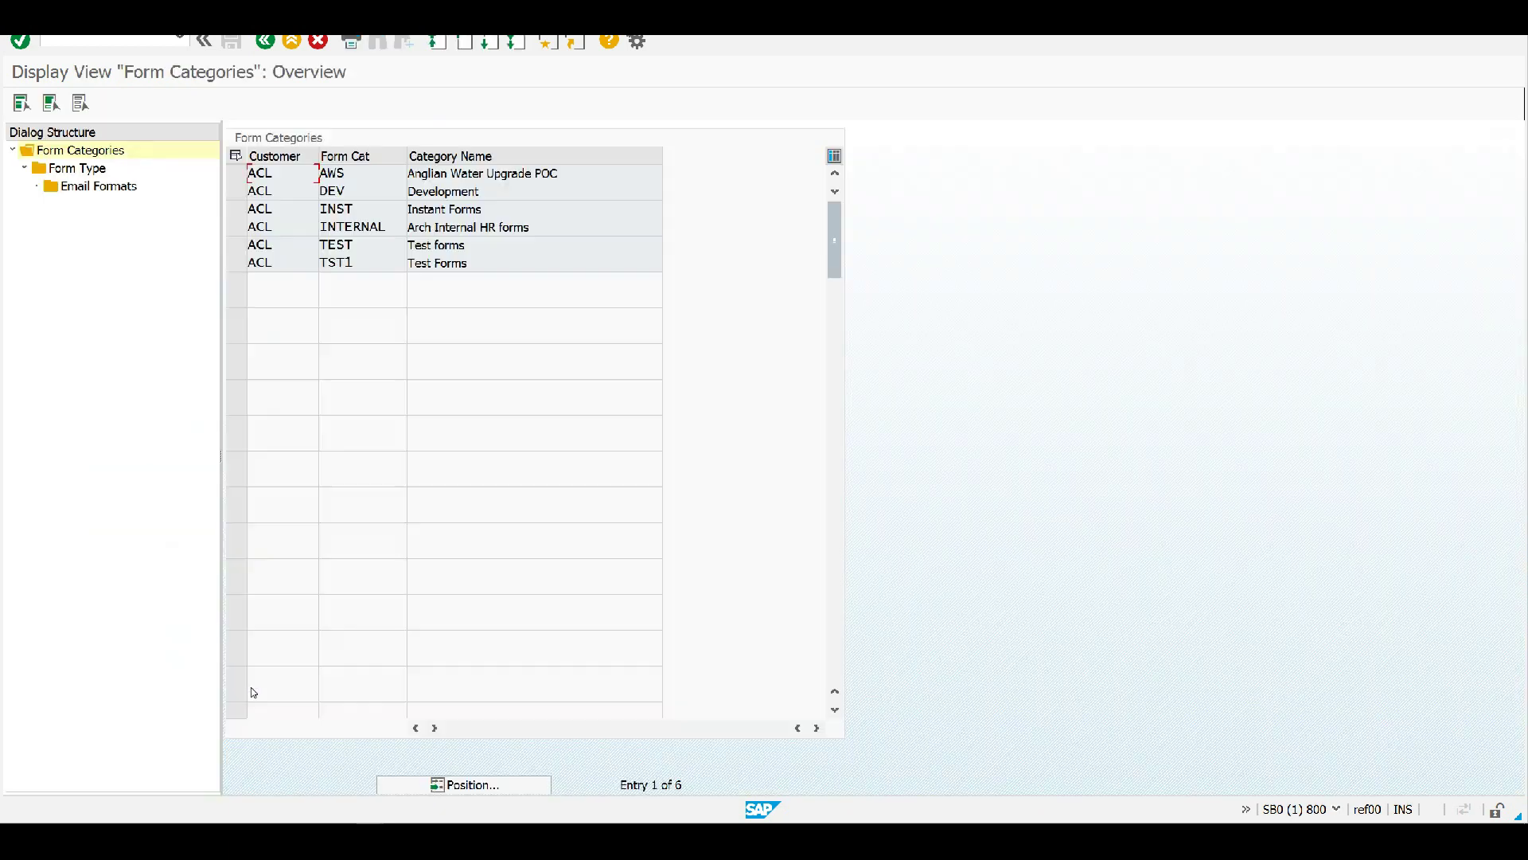
{"action": "left_click", "coordinate": [229, 265]}
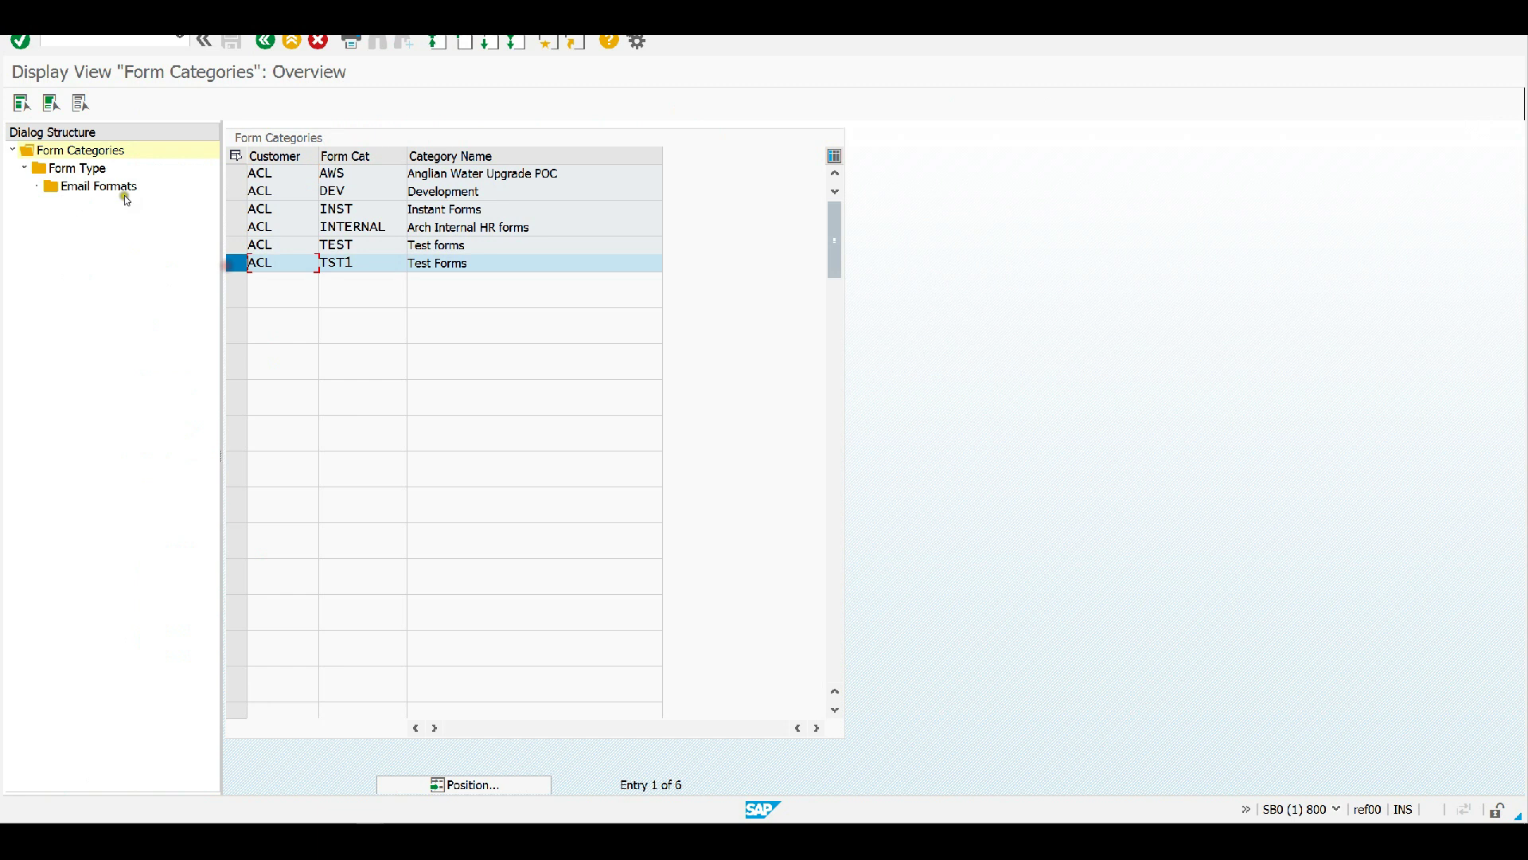
{"action": "double_click", "coordinate": [91, 169]}
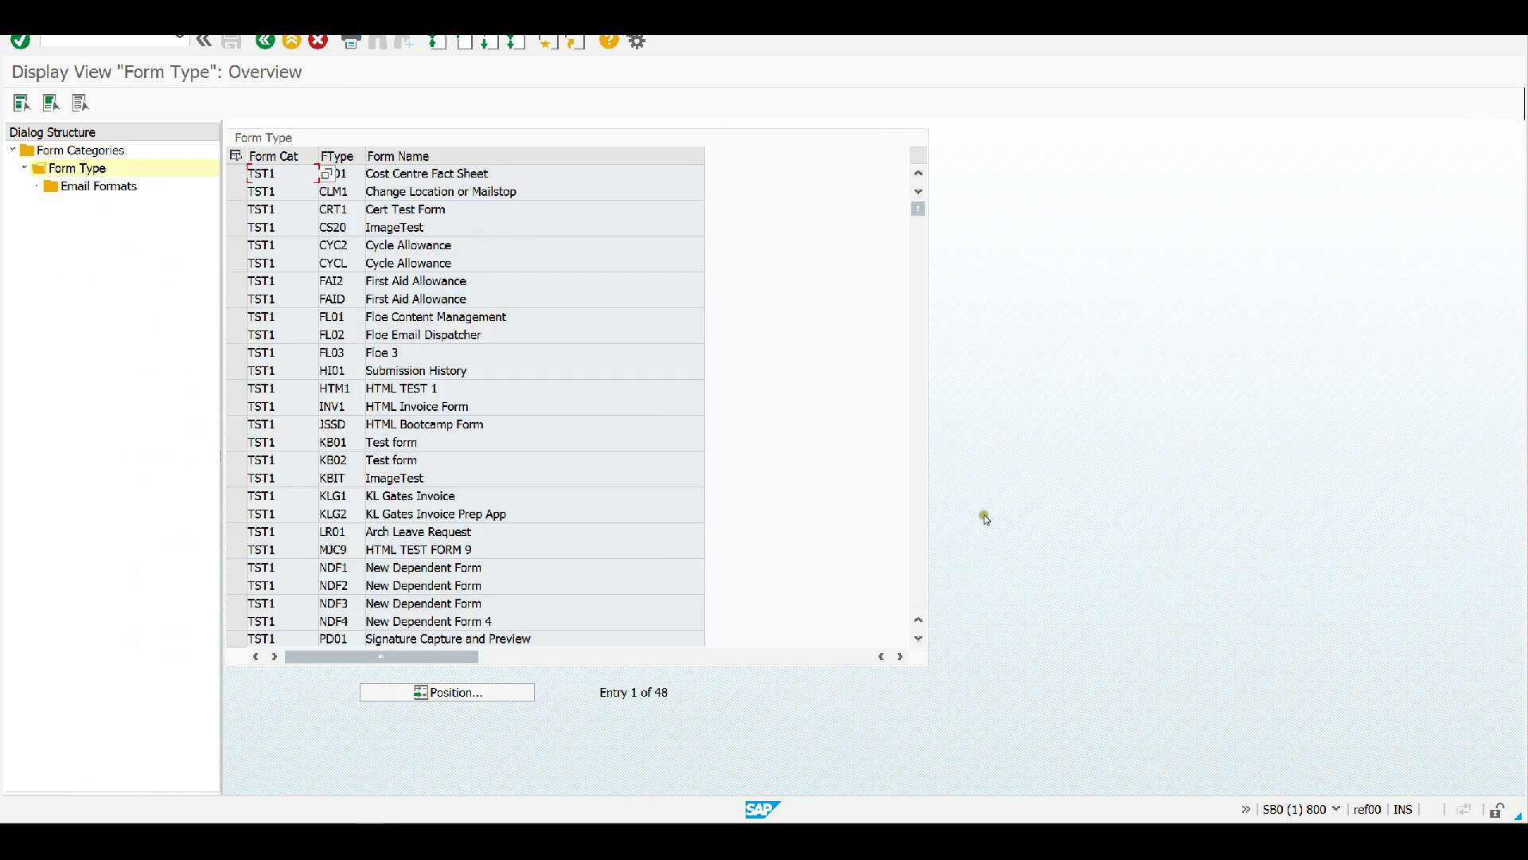
{"action": "left_click", "coordinate": [914, 592]}
{"action": "left_click", "coordinate": [234, 354]}
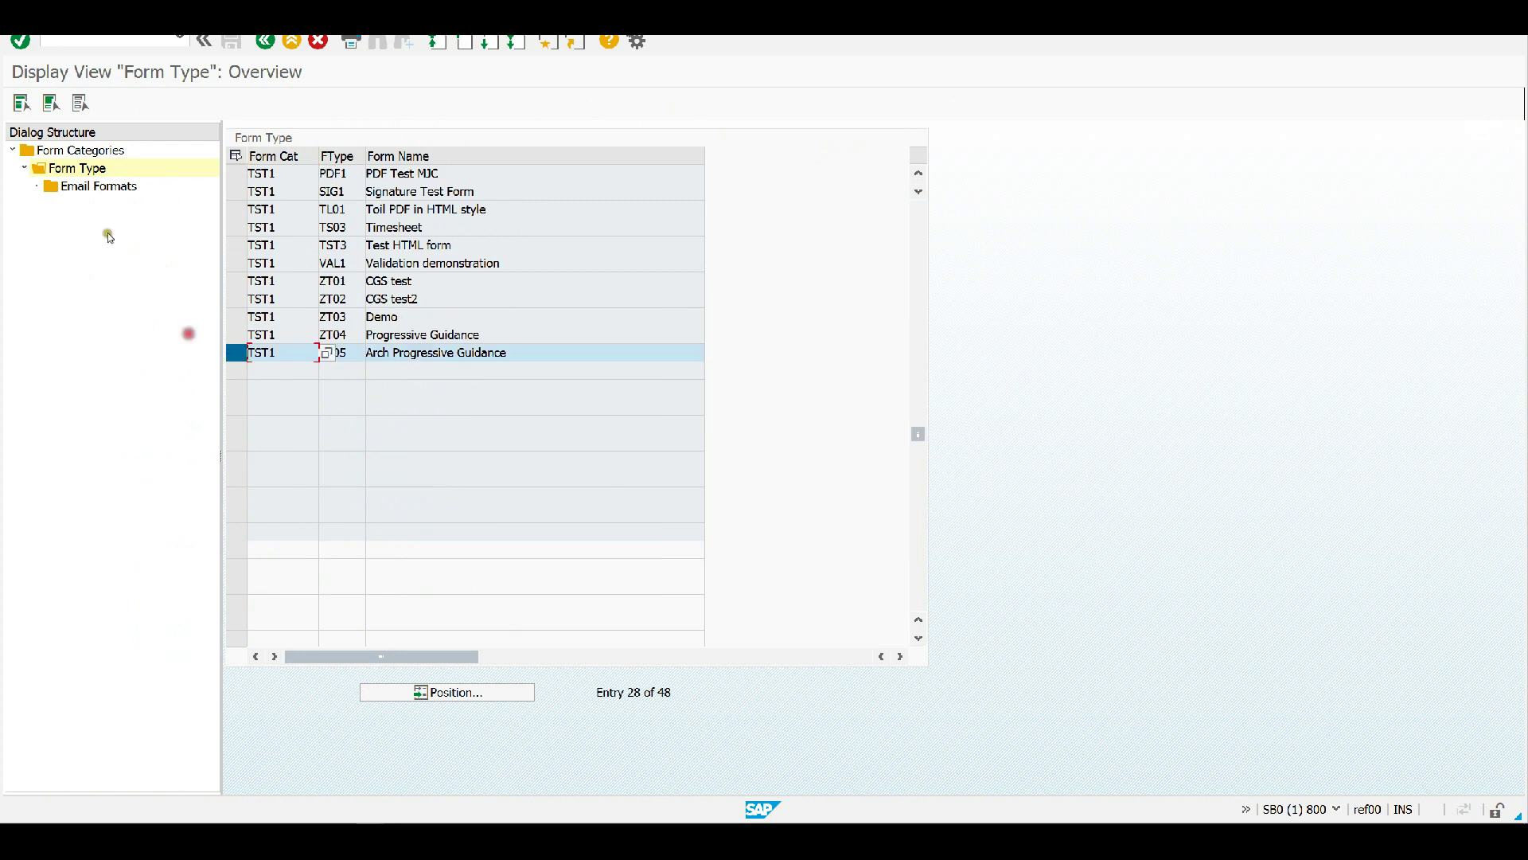
{"action": "double_click", "coordinate": [90, 188]}
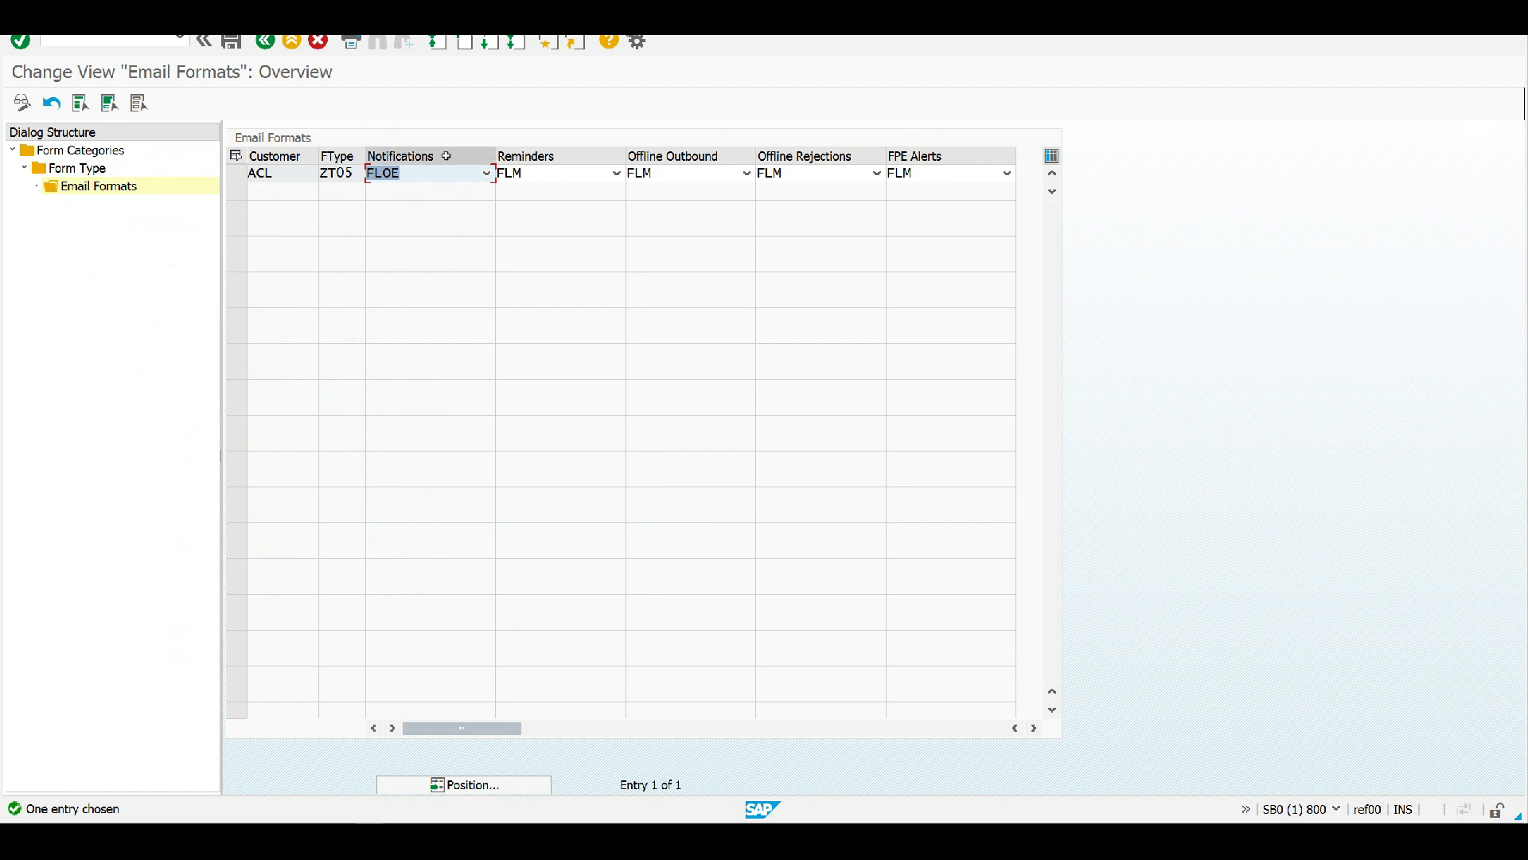
Step: Choose FLOE as the Notifications email format for ZT05 and return to the IMG structure
{"action": "left_click", "coordinate": [488, 175]}
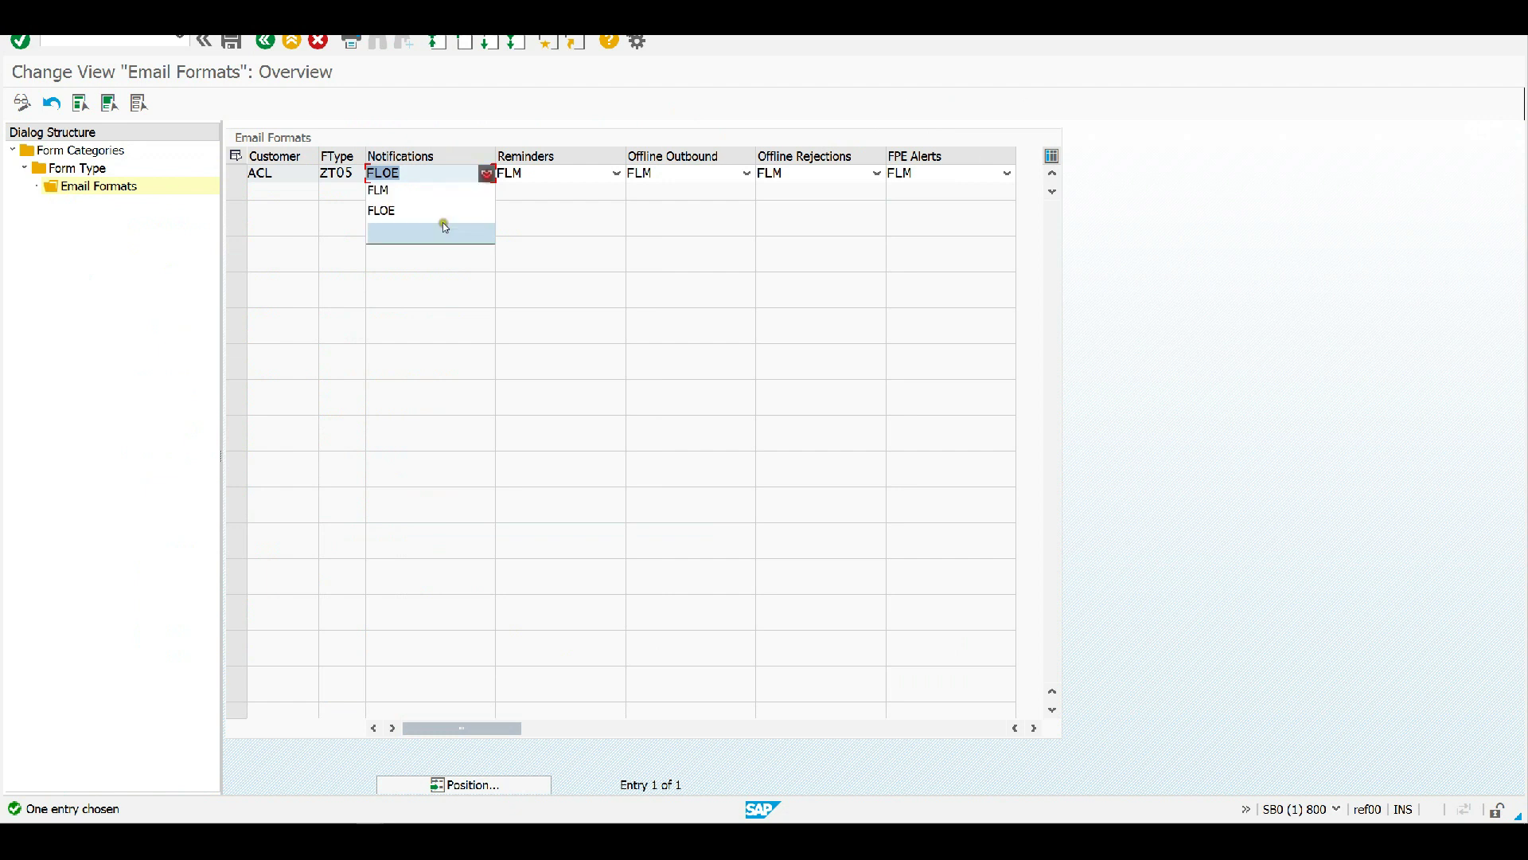
{"action": "left_click", "coordinate": [438, 207]}
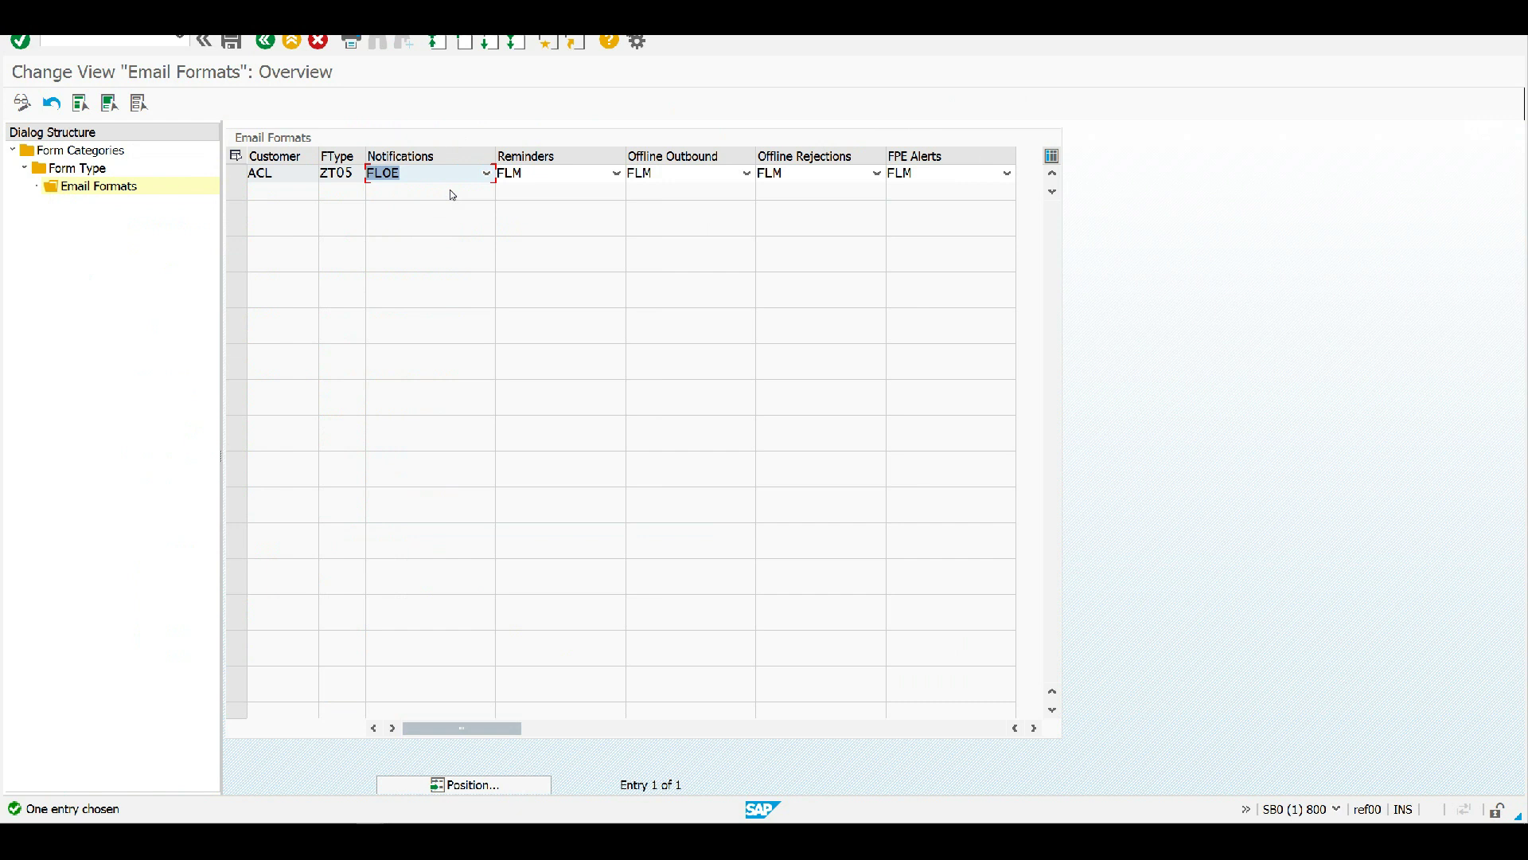
{"action": "left_click", "coordinate": [268, 45]}
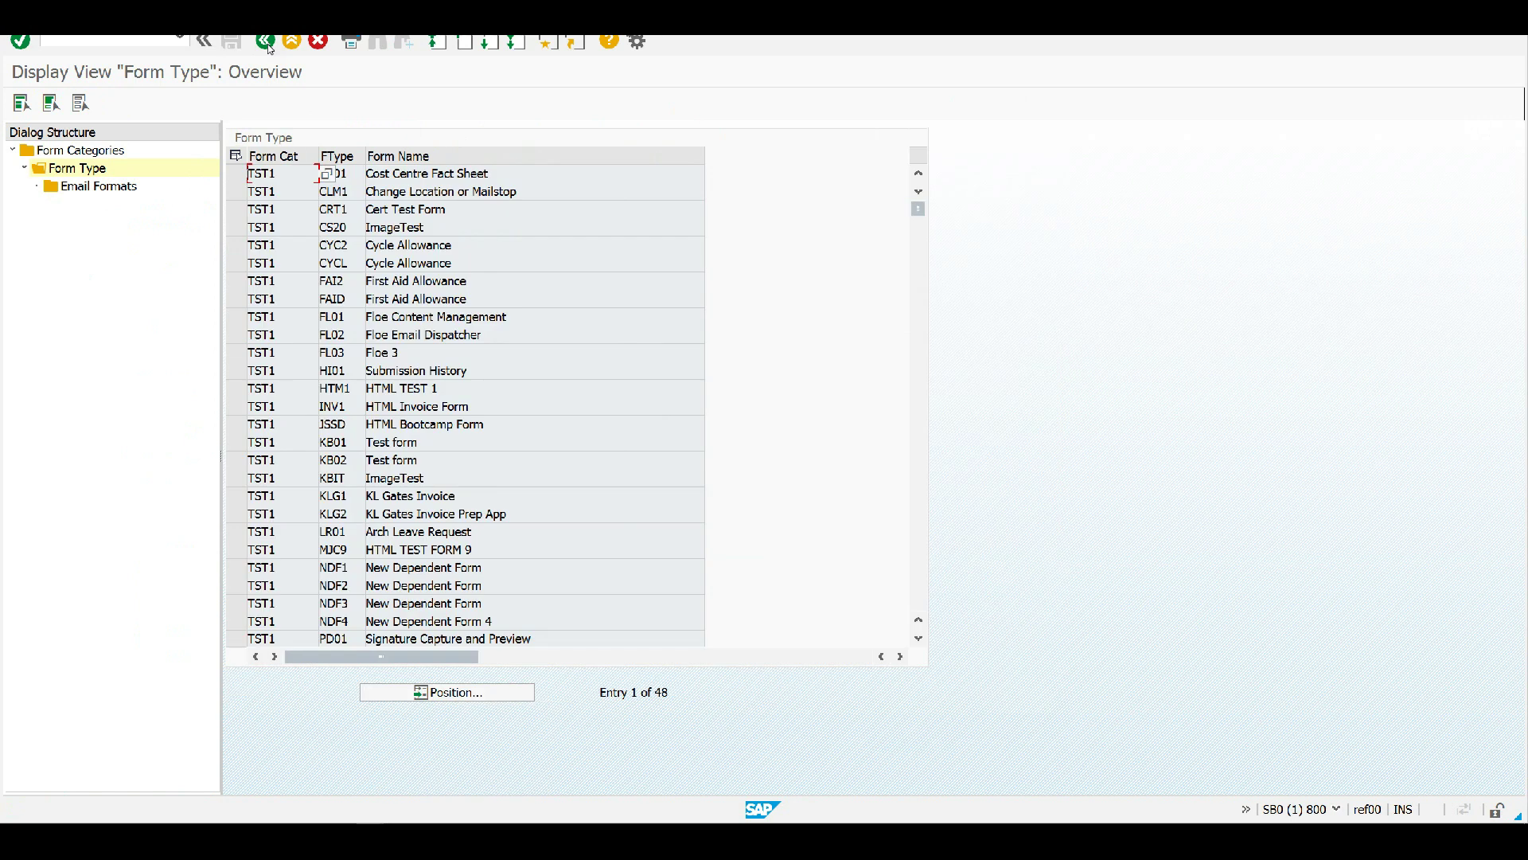
{"action": "left_click", "coordinate": [269, 48]}
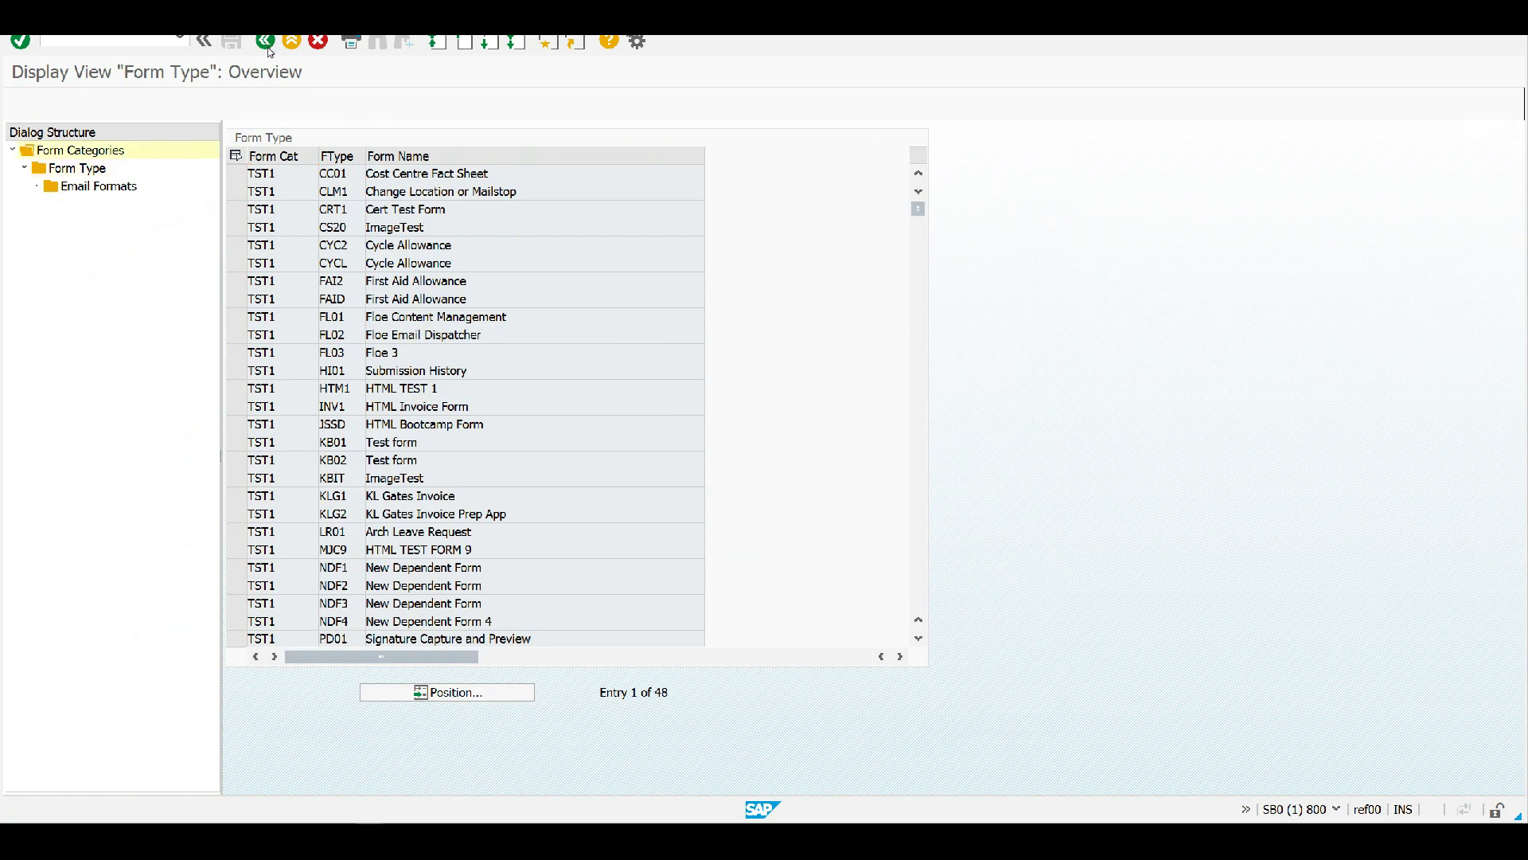
{"action": "left_click", "coordinate": [266, 42]}
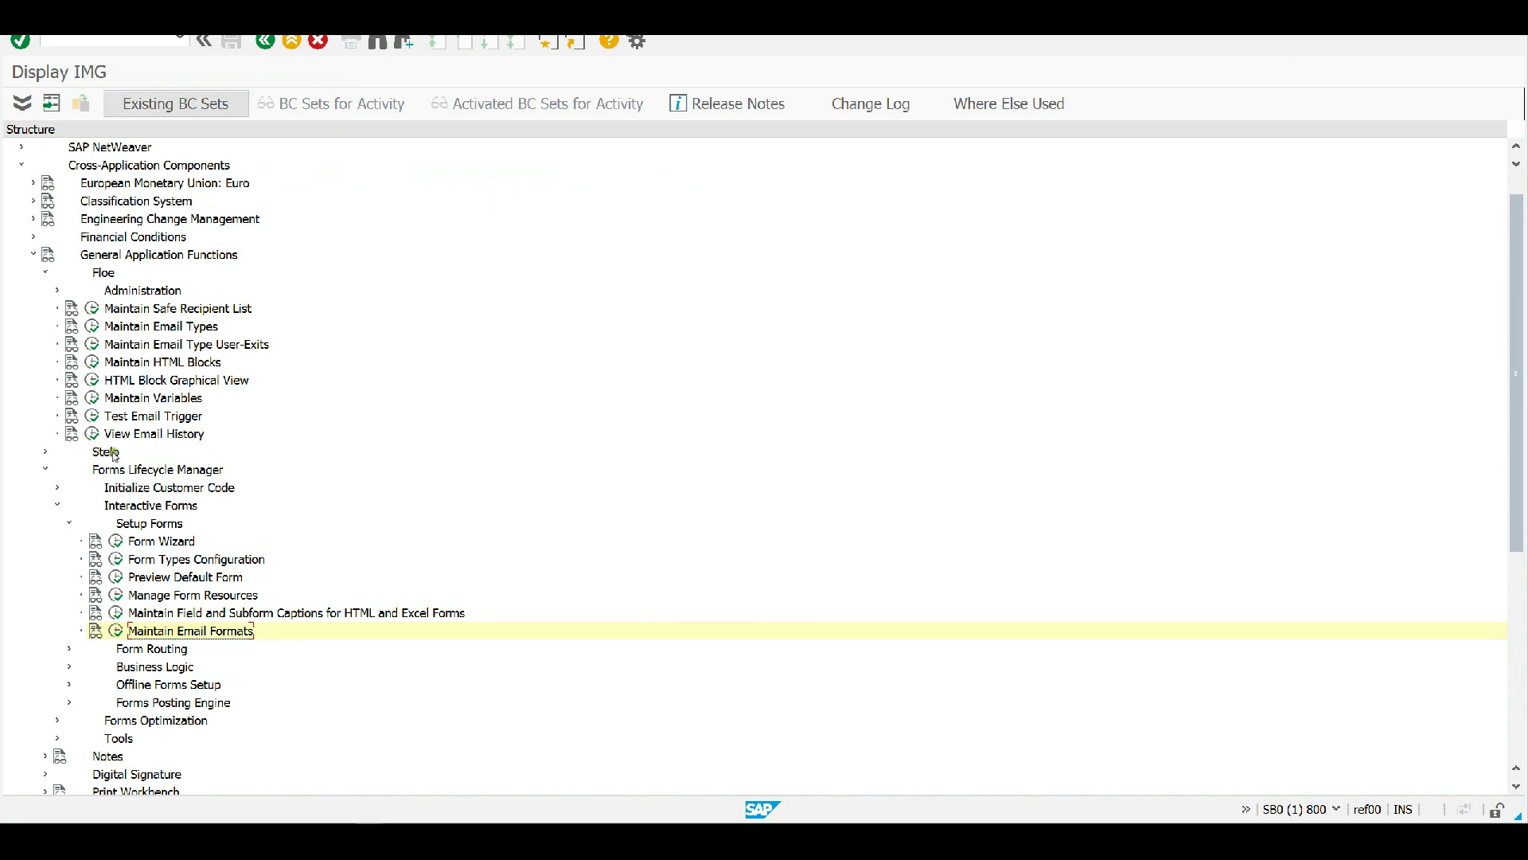
Step: Open Routing Configuration under Form Routing in the Interactive Forms section of the IMG structure
{"action": "left_click", "coordinate": [68, 650]}
{"action": "scroll", "coordinate": [319, 645], "scroll_direction": "down", "scroll_amount": 2}
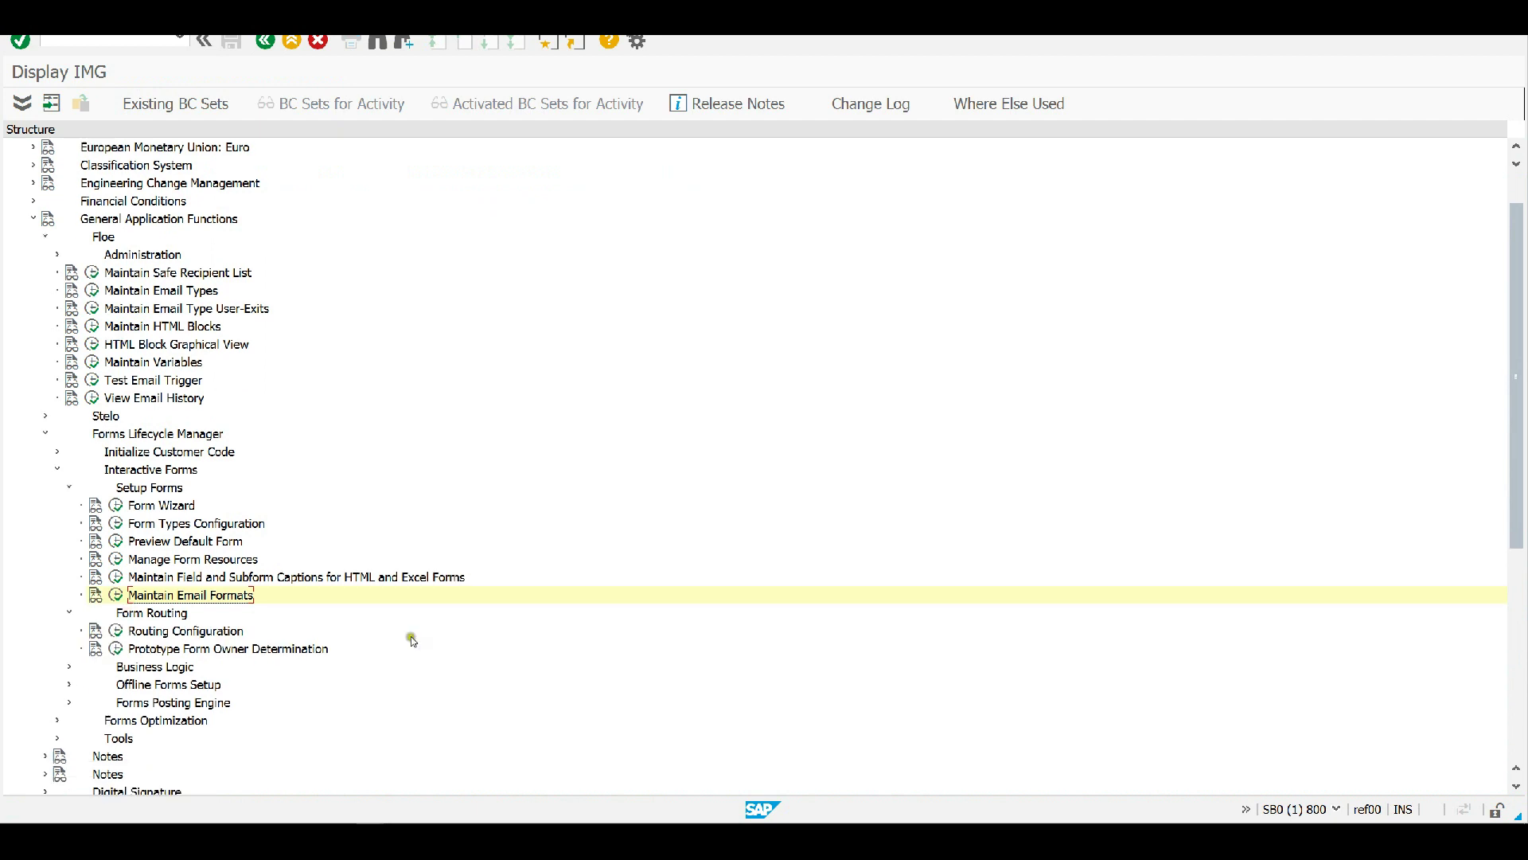
{"action": "scroll", "coordinate": [338, 642], "scroll_direction": "down", "scroll_amount": 2}
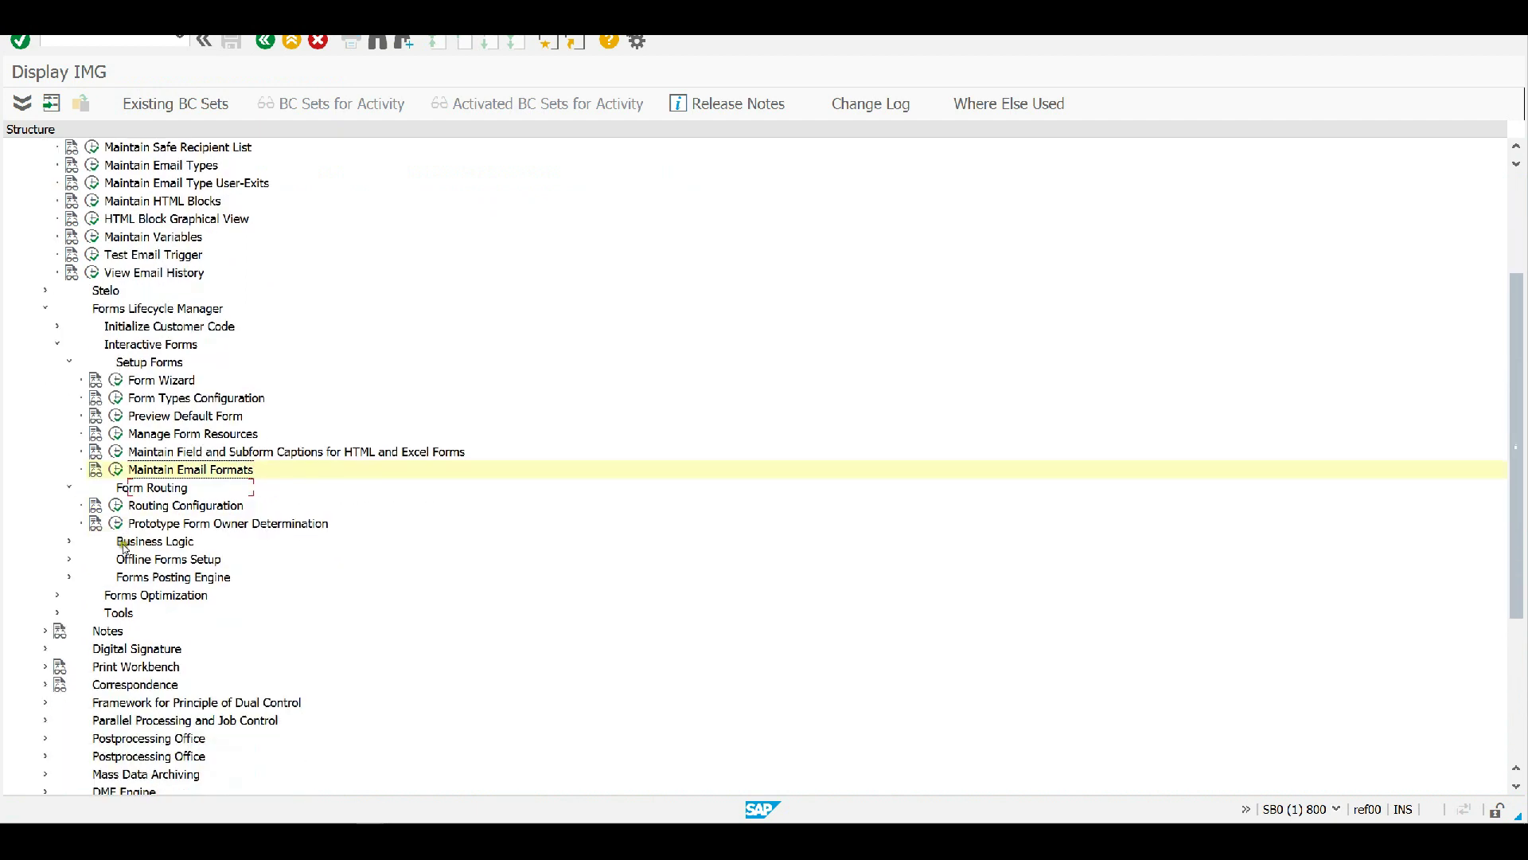
{"action": "scroll", "coordinate": [125, 548], "scroll_direction": "down", "scroll_amount": 1}
{"action": "left_click", "coordinate": [117, 468]}
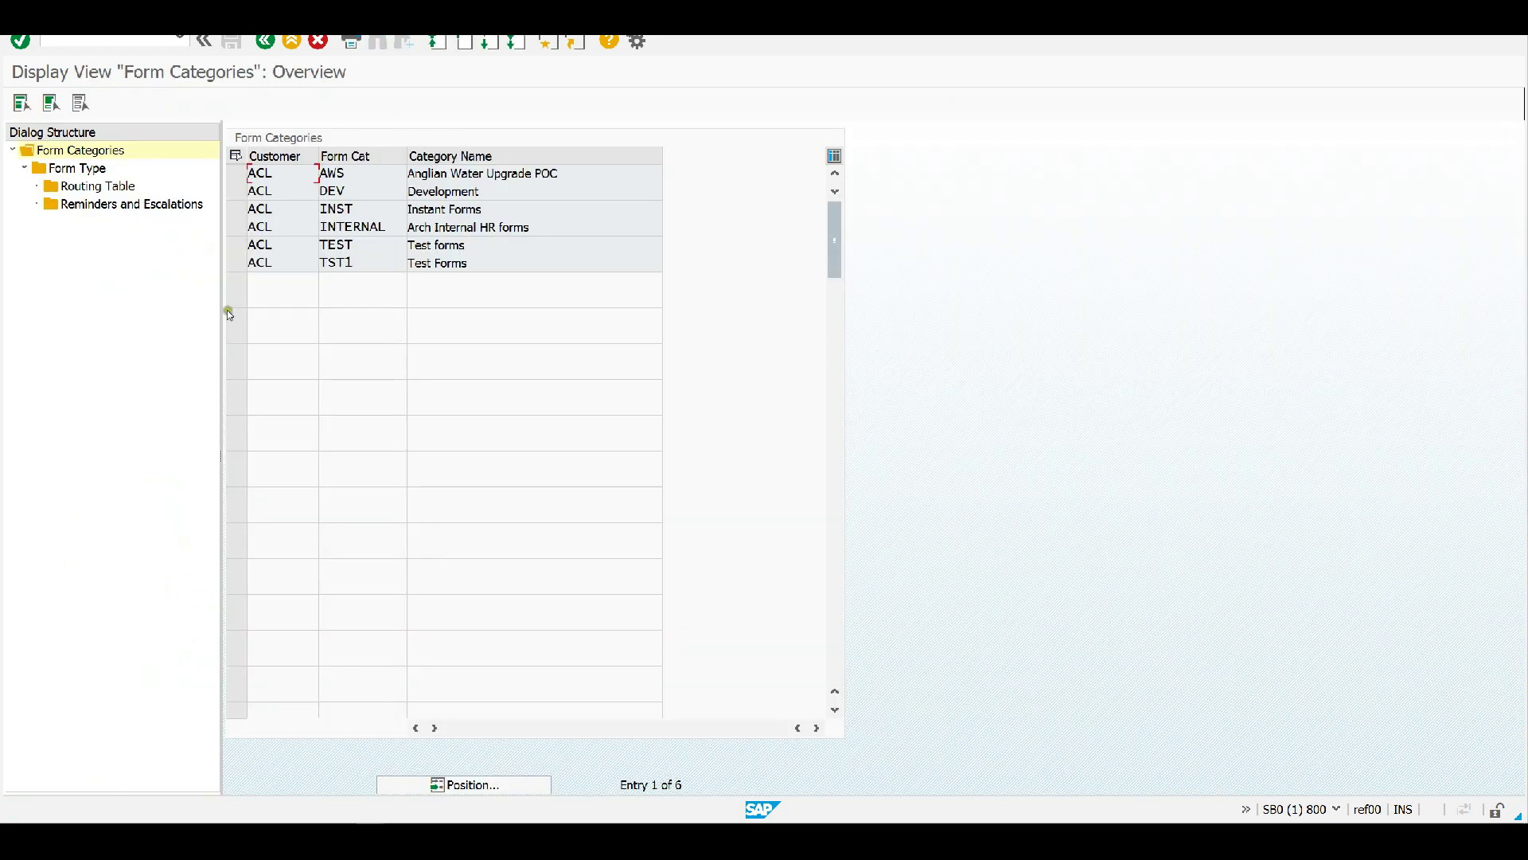
Step: Open the routing table of form type ZT05, Arch Progressive Guidance, in form category TST1
{"action": "left_click", "coordinate": [236, 262]}
{"action": "left_click", "coordinate": [72, 168]}
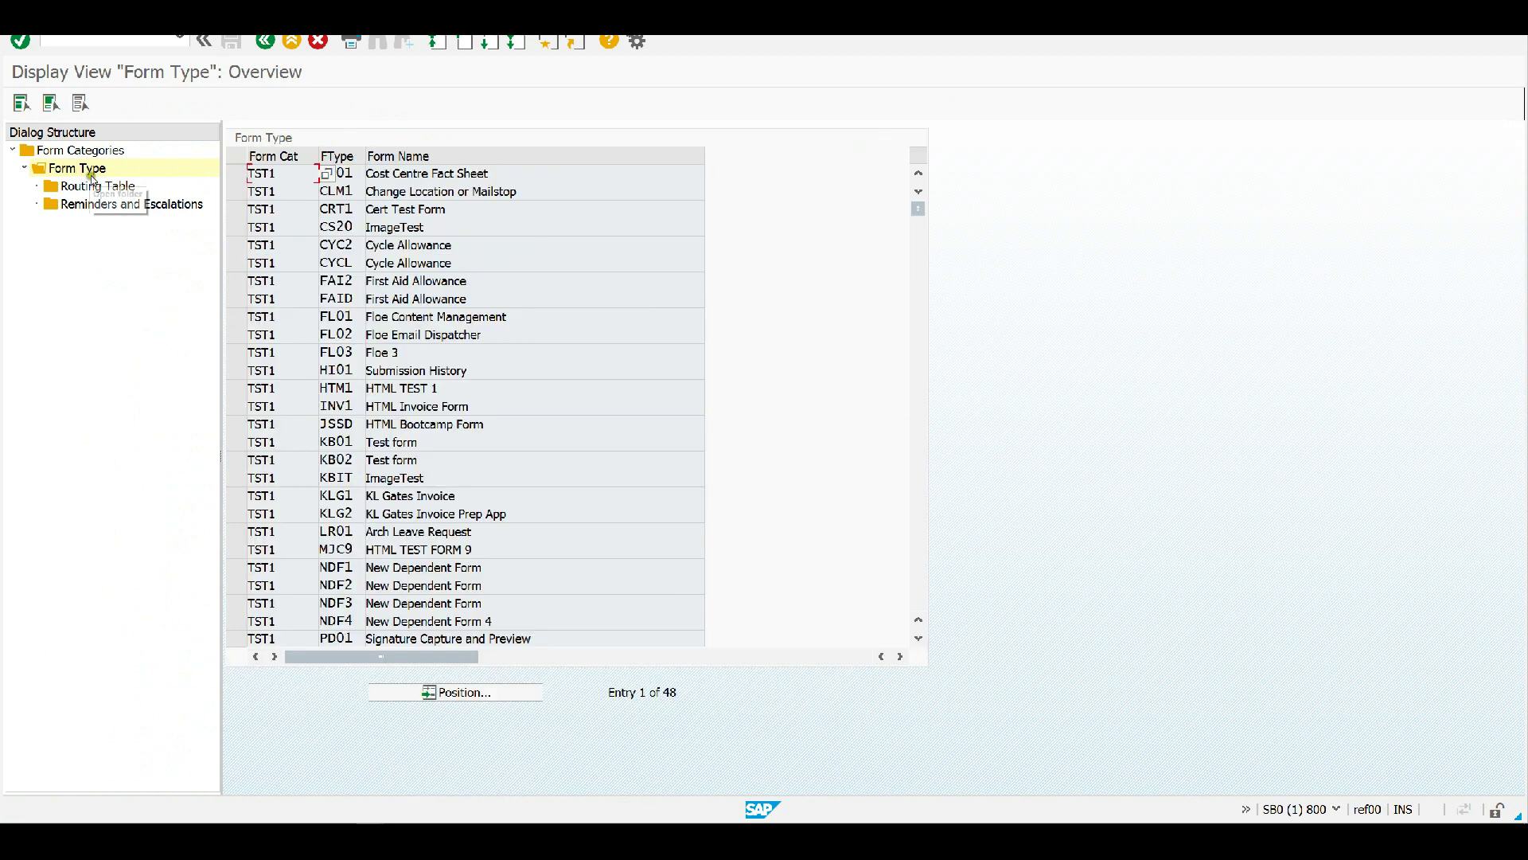
{"action": "left_click", "coordinate": [917, 562]}
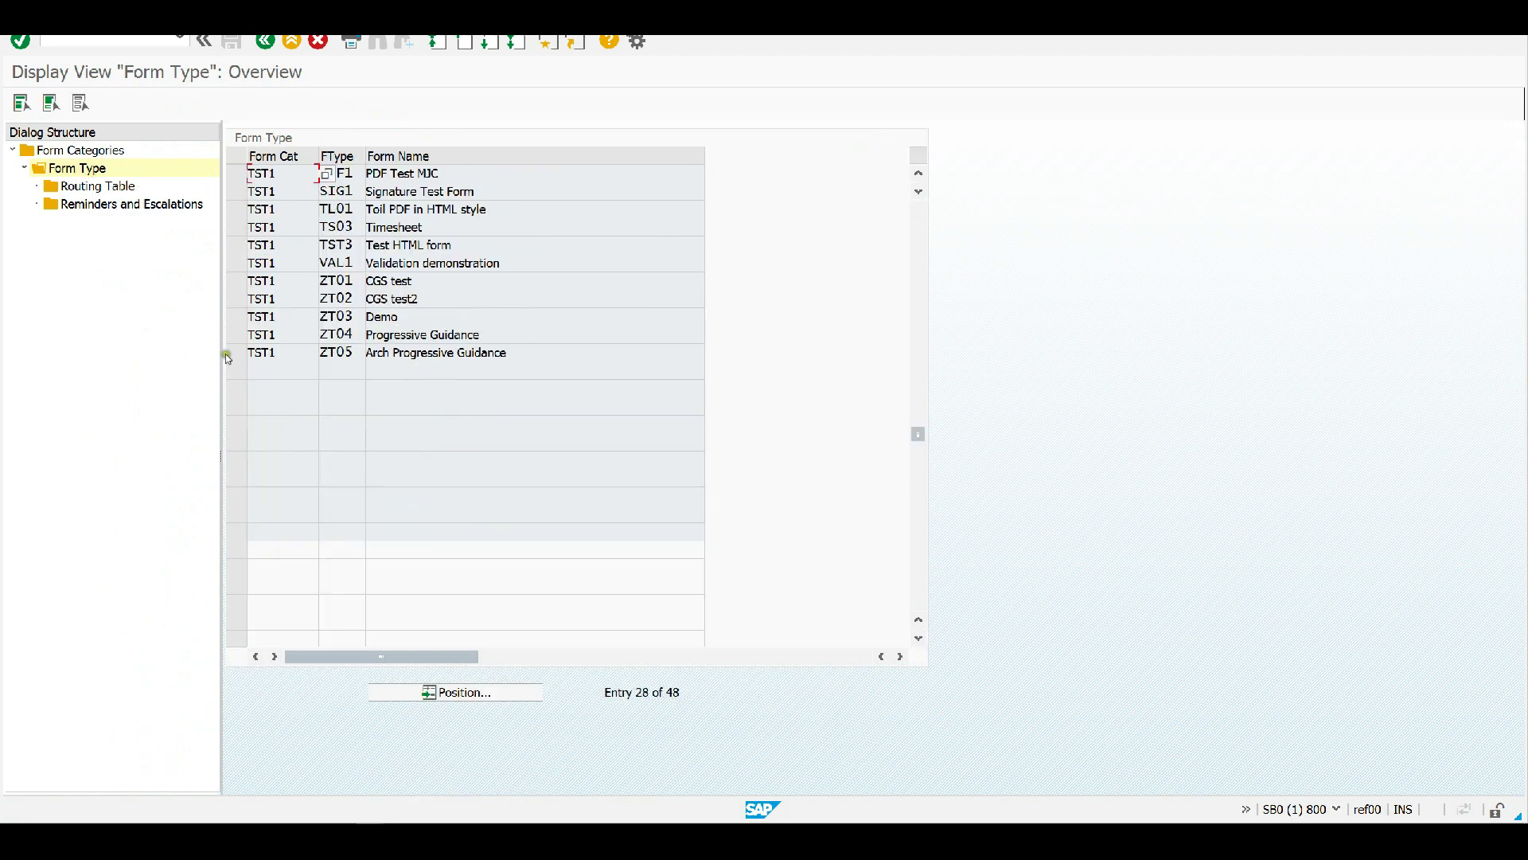
{"action": "left_click", "coordinate": [232, 353]}
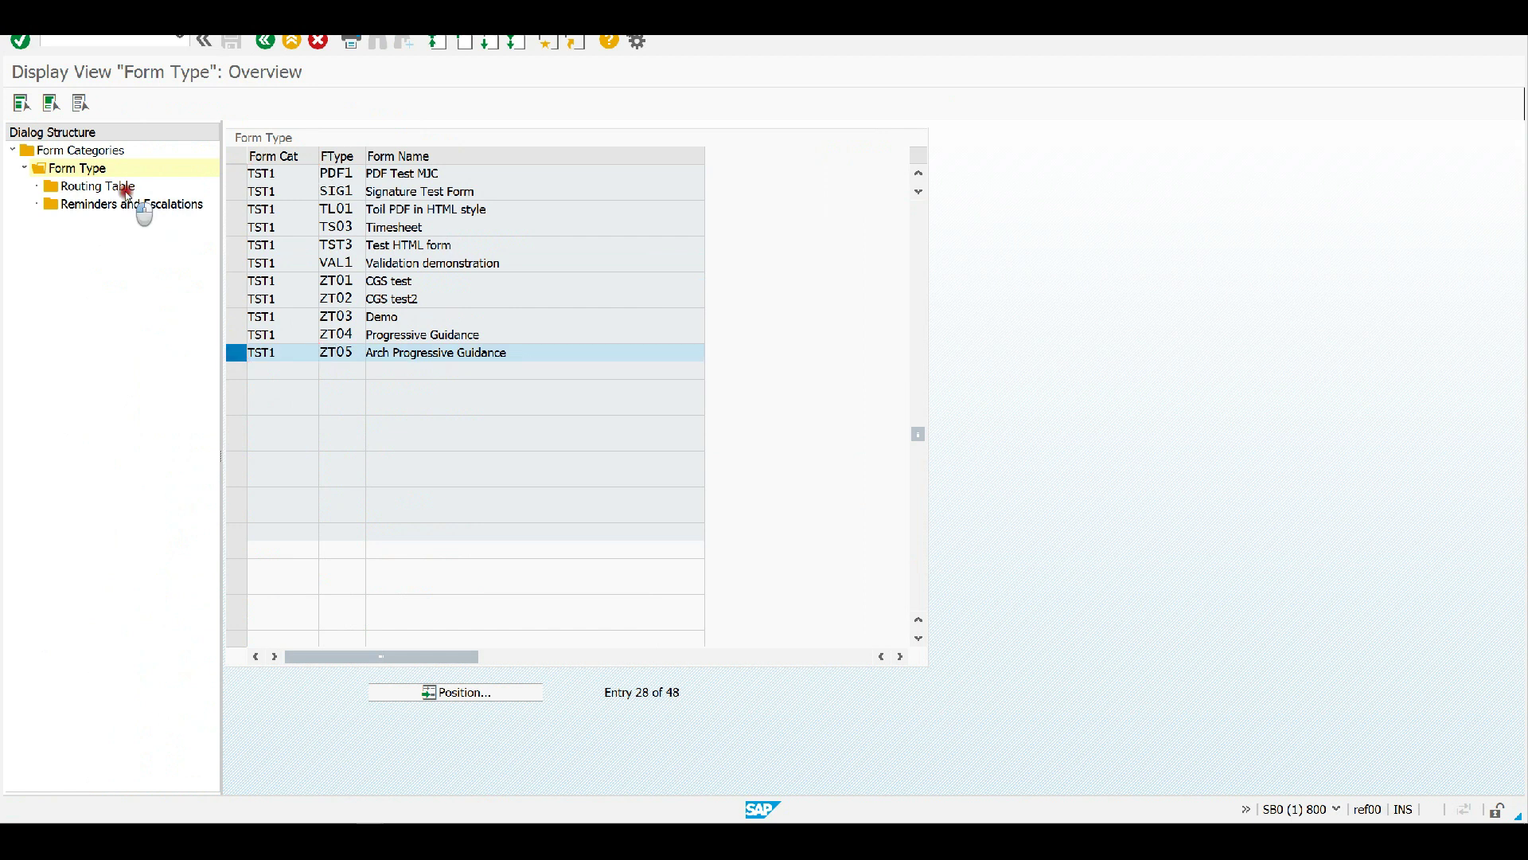
{"action": "double_click", "coordinate": [125, 188]}
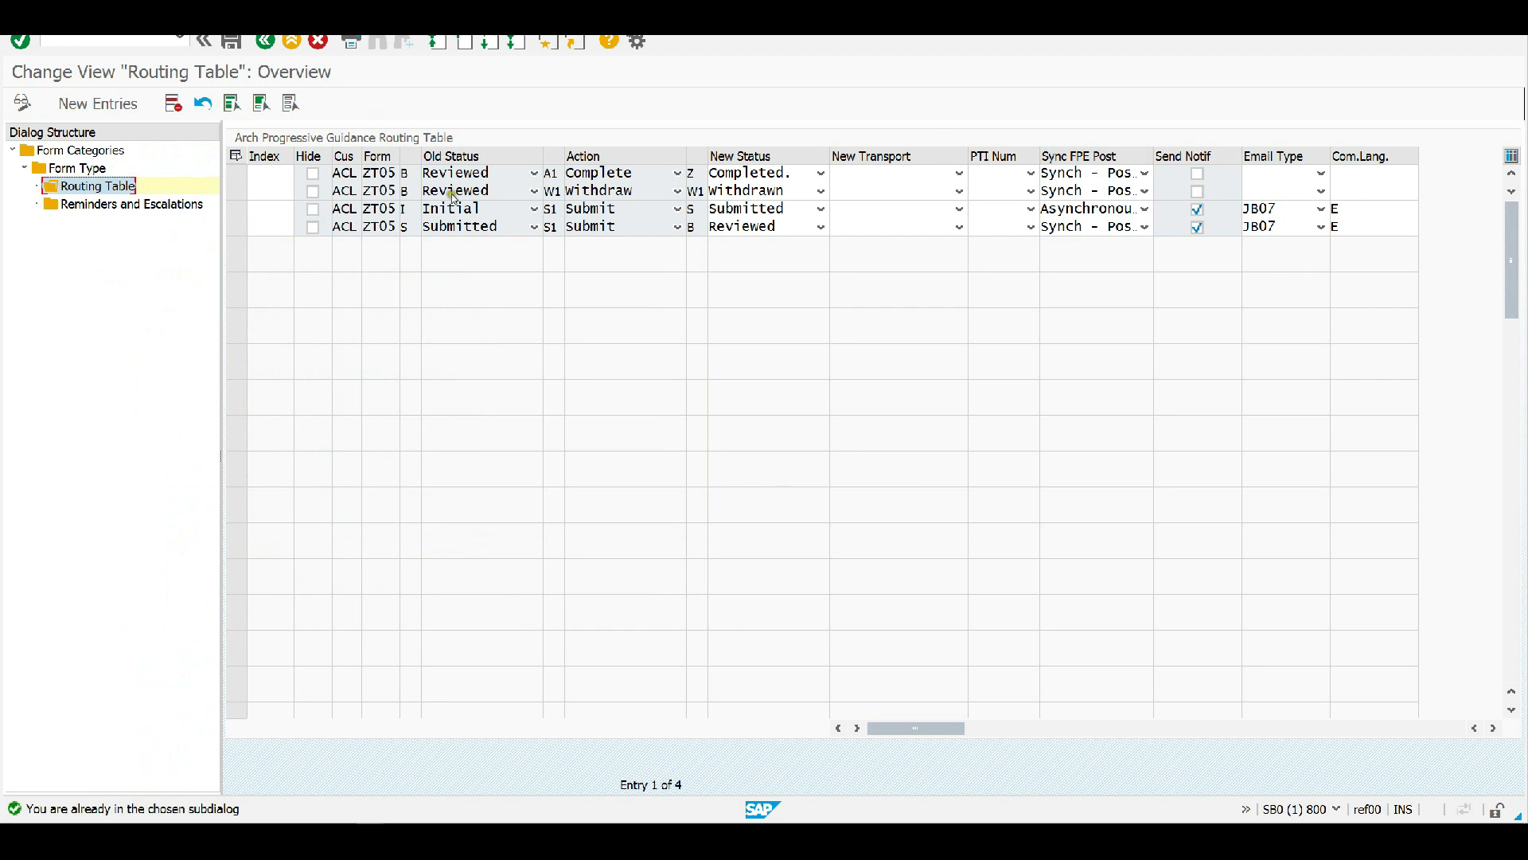
Step: Review the ZT05 routing rows for the Initial and Submitted statuses and their notification settings, and return to the IMG structure
{"action": "left_click", "coordinate": [237, 209]}
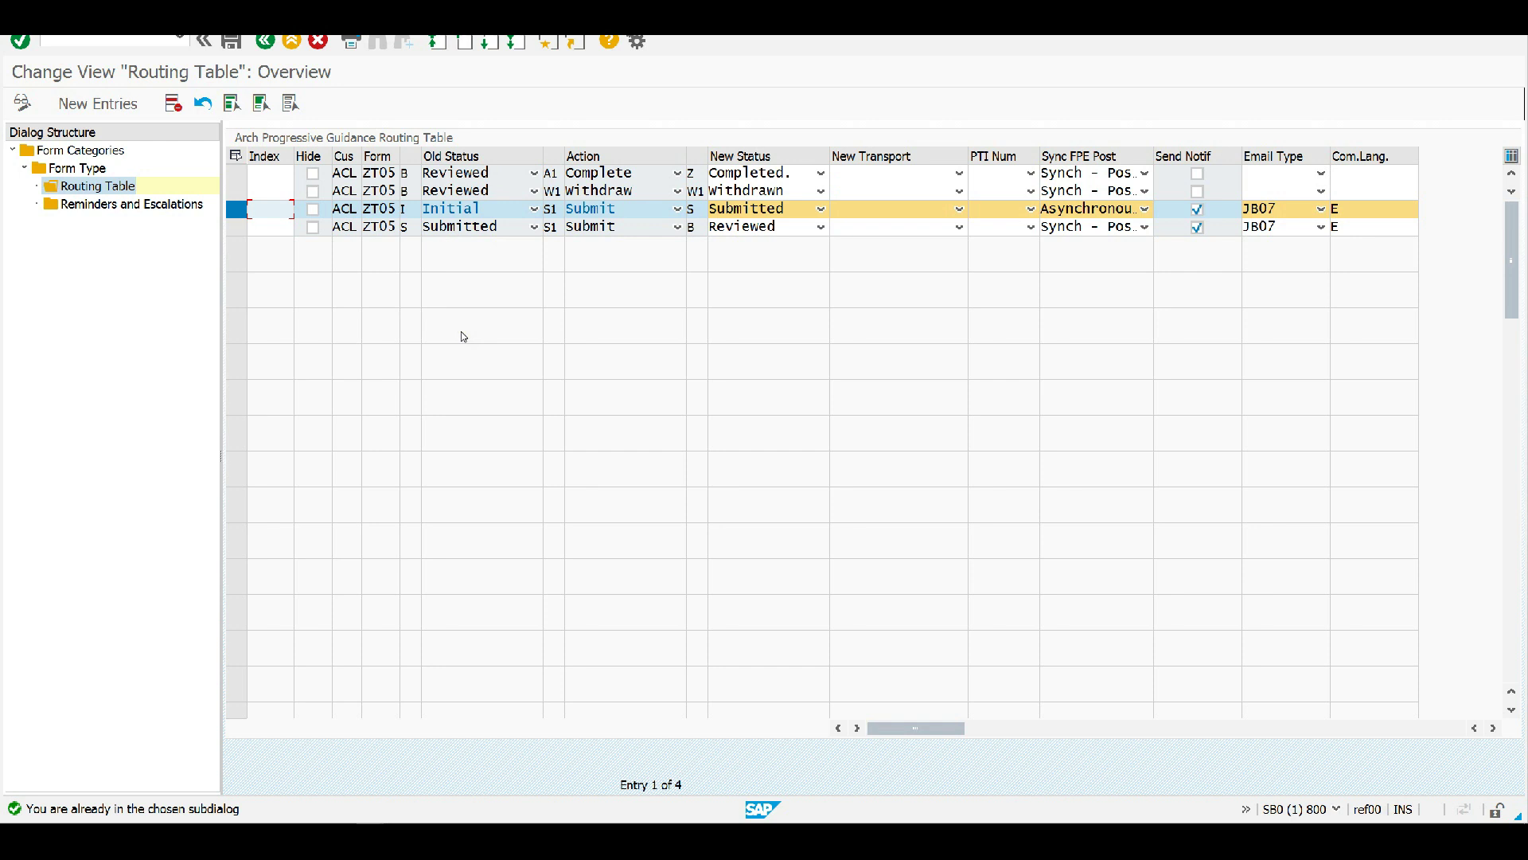
{"action": "left_click", "coordinate": [472, 298]}
{"action": "left_click", "coordinate": [449, 229]}
{"action": "left_click", "coordinate": [1217, 190]}
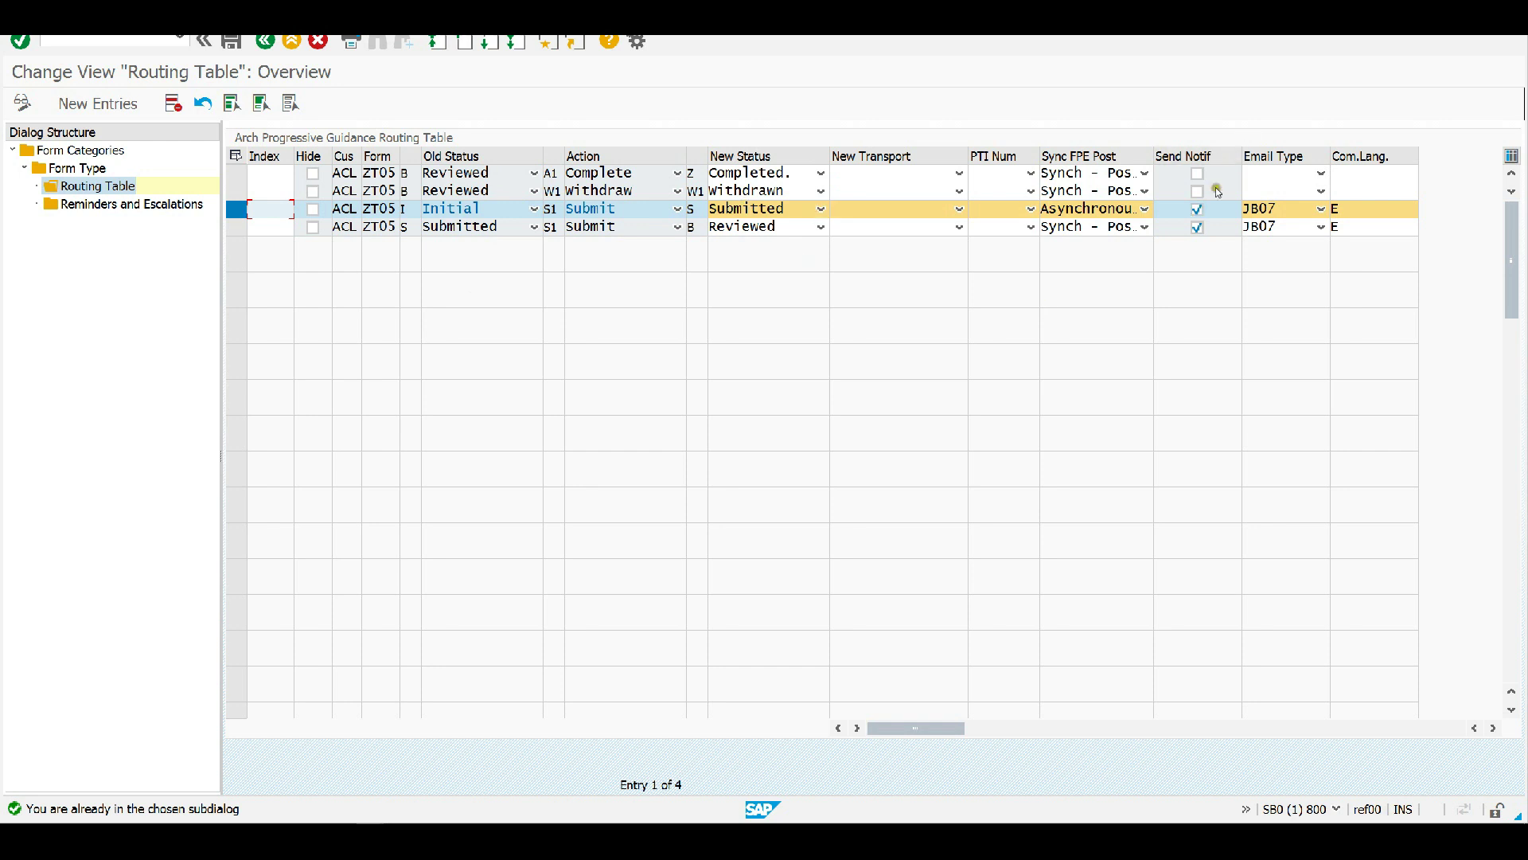
{"action": "left_click", "coordinate": [1196, 227]}
{"action": "left_click", "coordinate": [266, 41]}
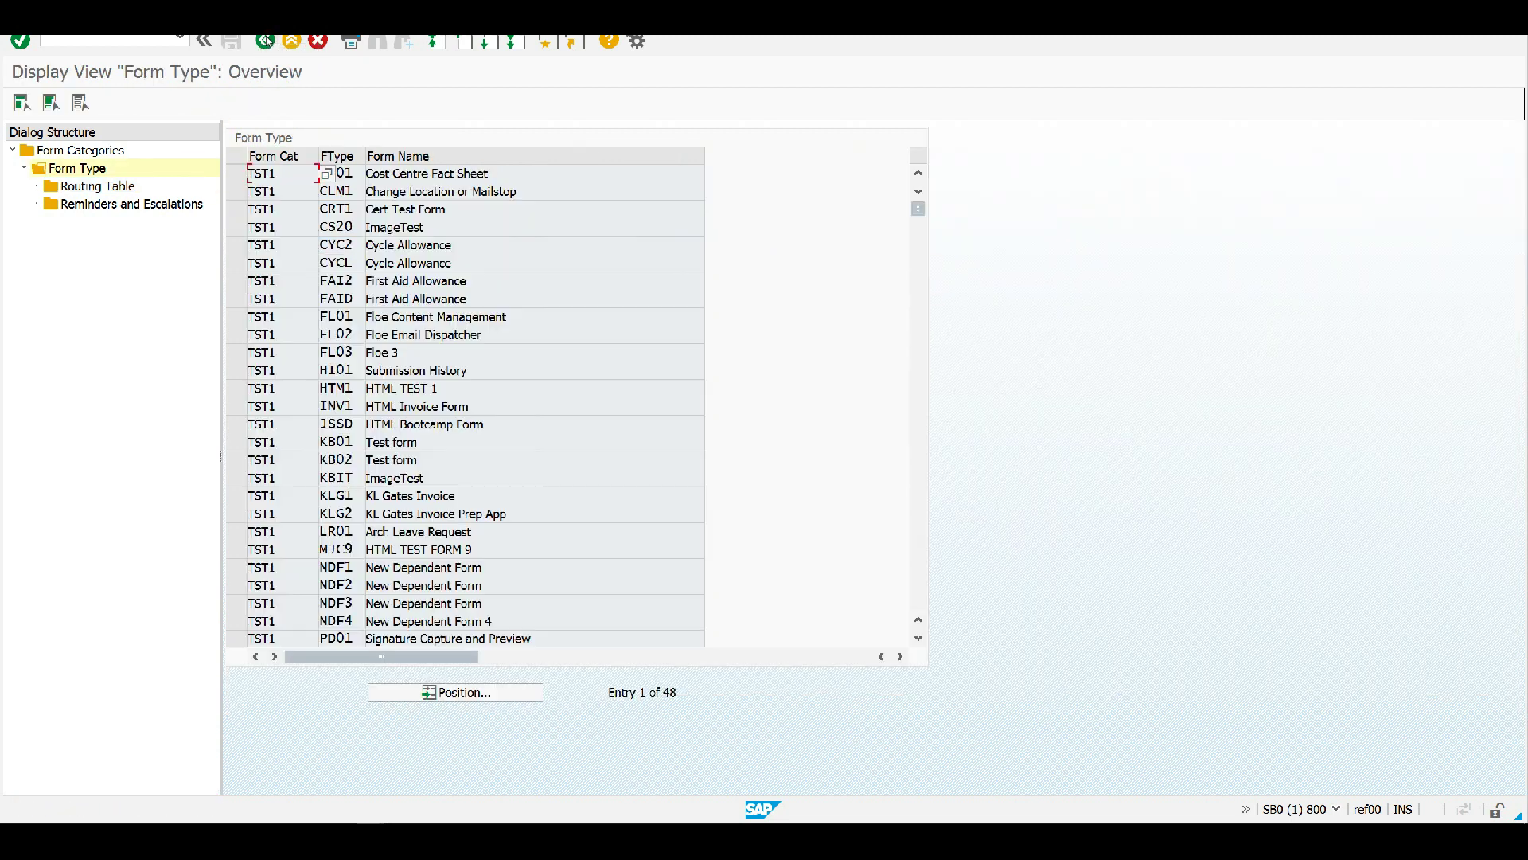
{"action": "left_click", "coordinate": [268, 45]}
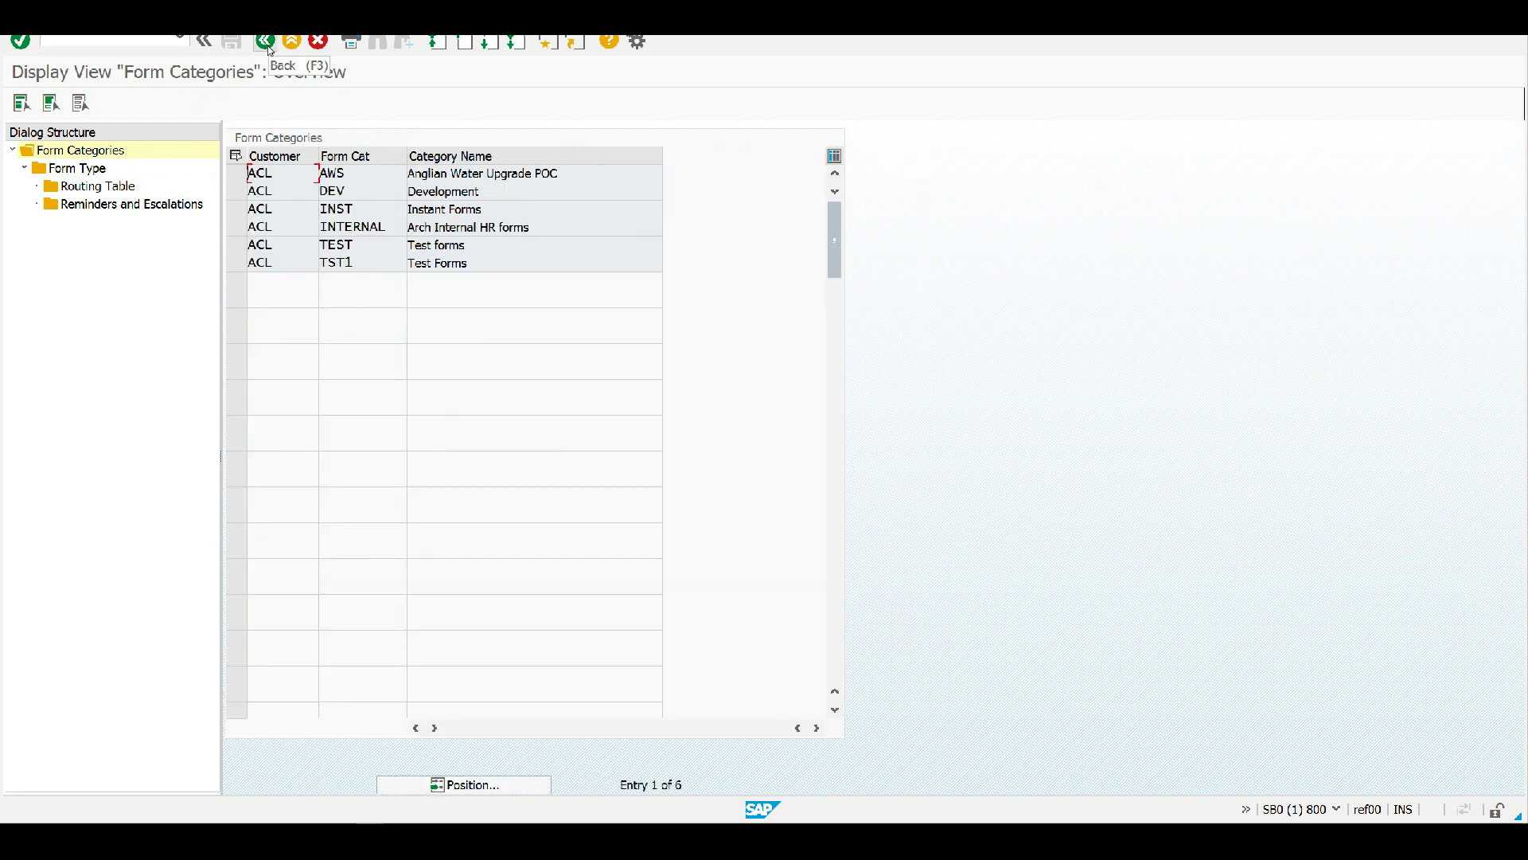
{"action": "left_click", "coordinate": [268, 48]}
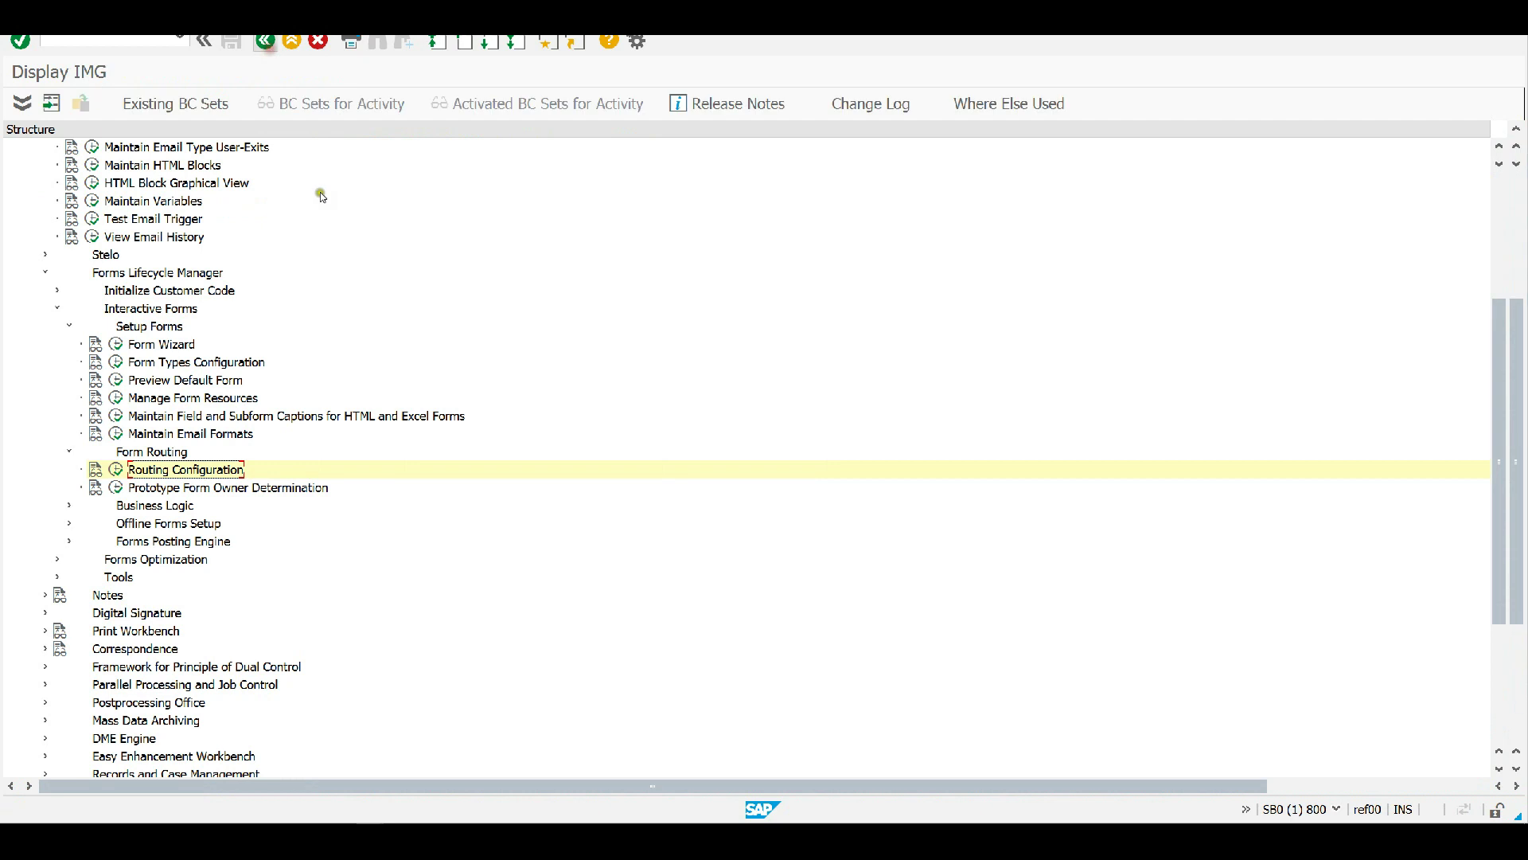
Step: Open Floe's HTML Block Graphical View and expand the JB07 Arch PG notification email type and its wrapper under JB01 JB Demo
{"action": "scroll", "coordinate": [407, 335], "scroll_direction": "up", "scroll_amount": 2}
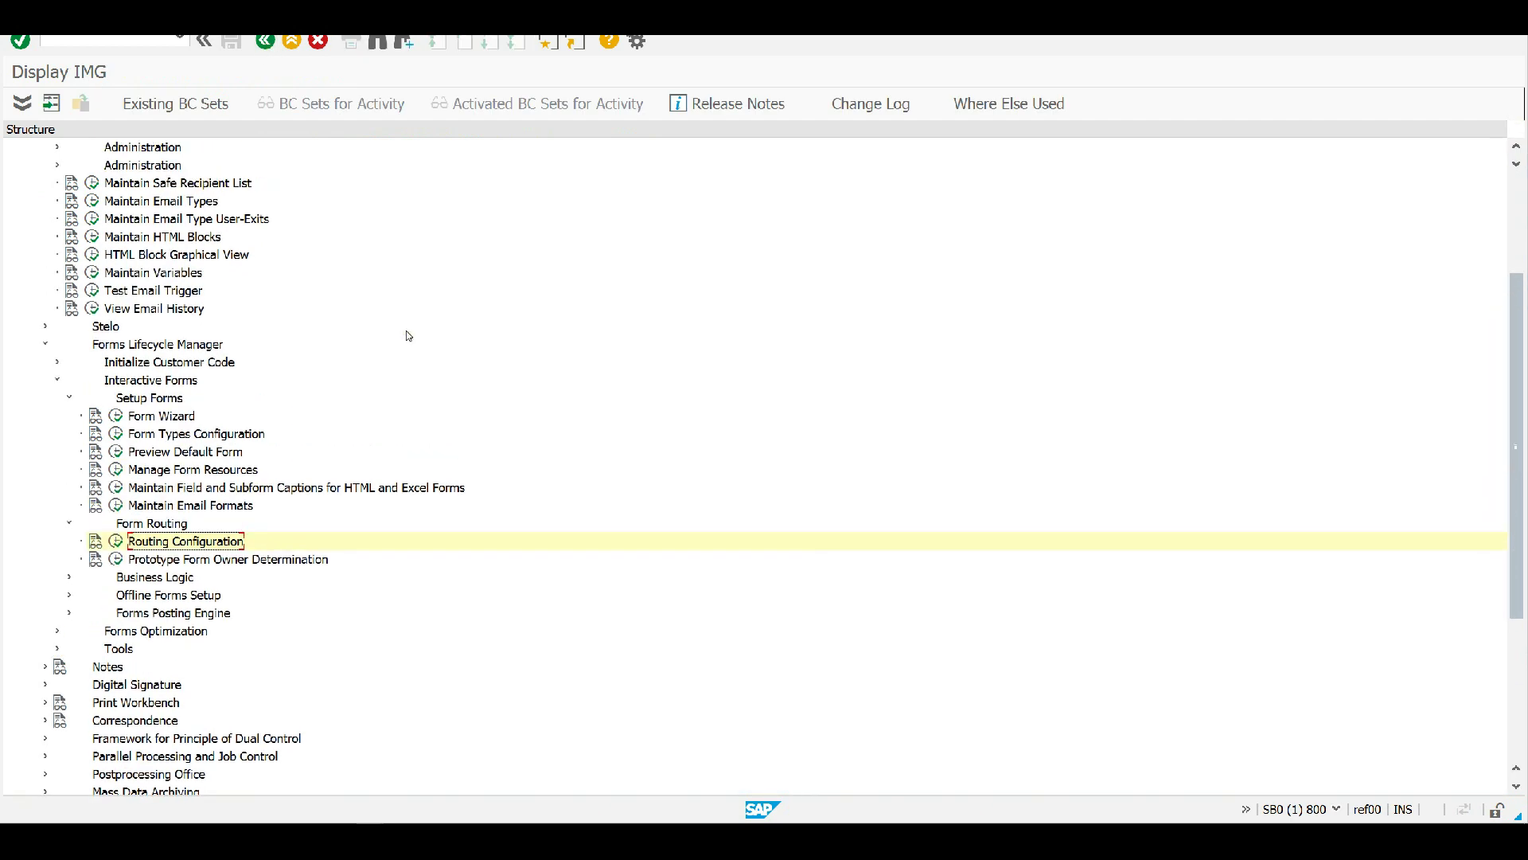
{"action": "scroll", "coordinate": [409, 331], "scroll_direction": "up", "scroll_amount": 1}
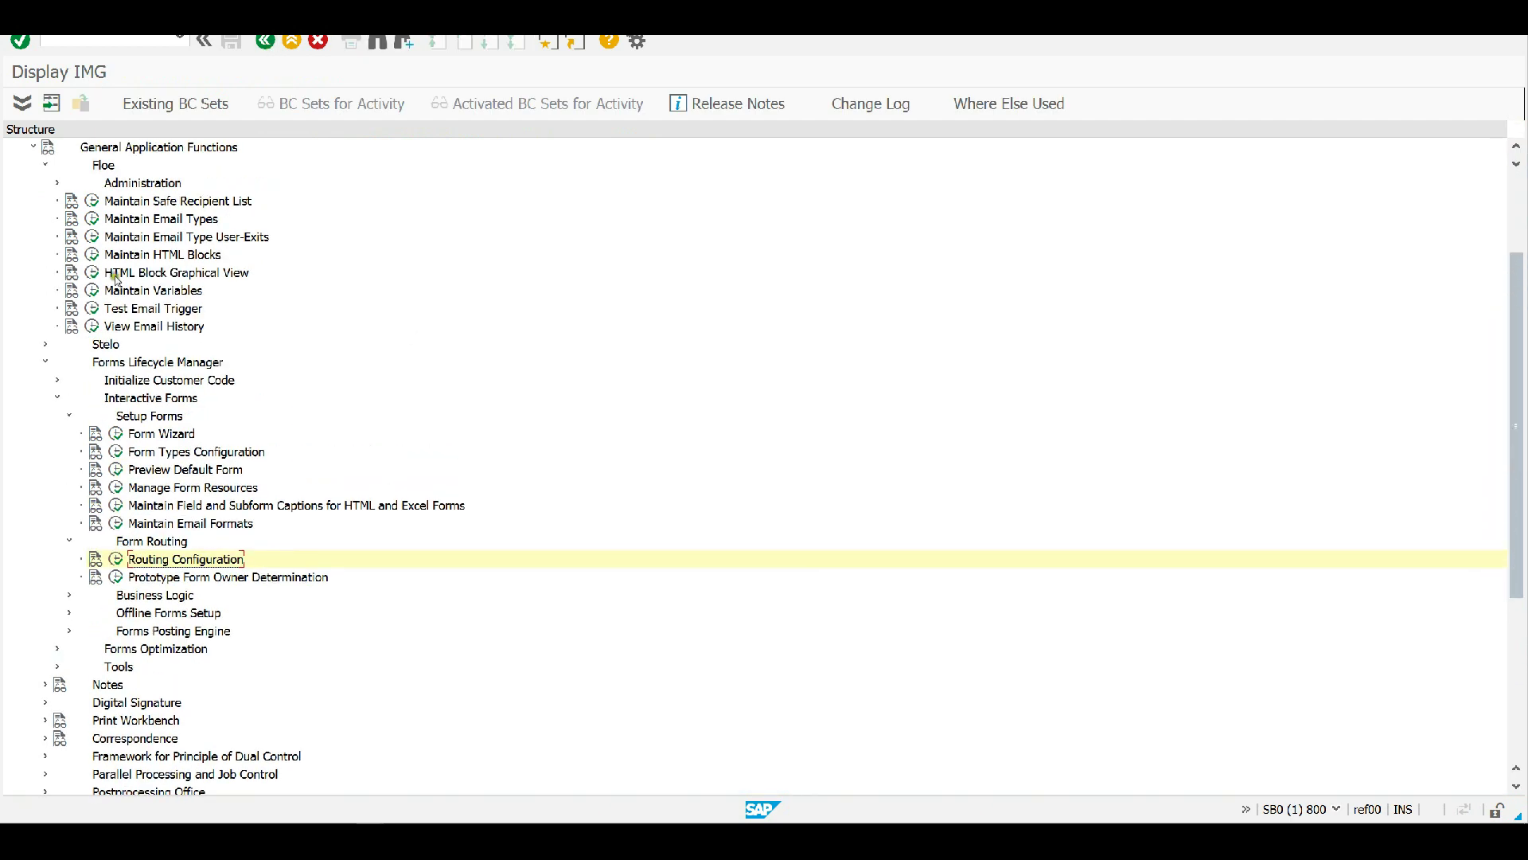
{"action": "left_click", "coordinate": [151, 274]}
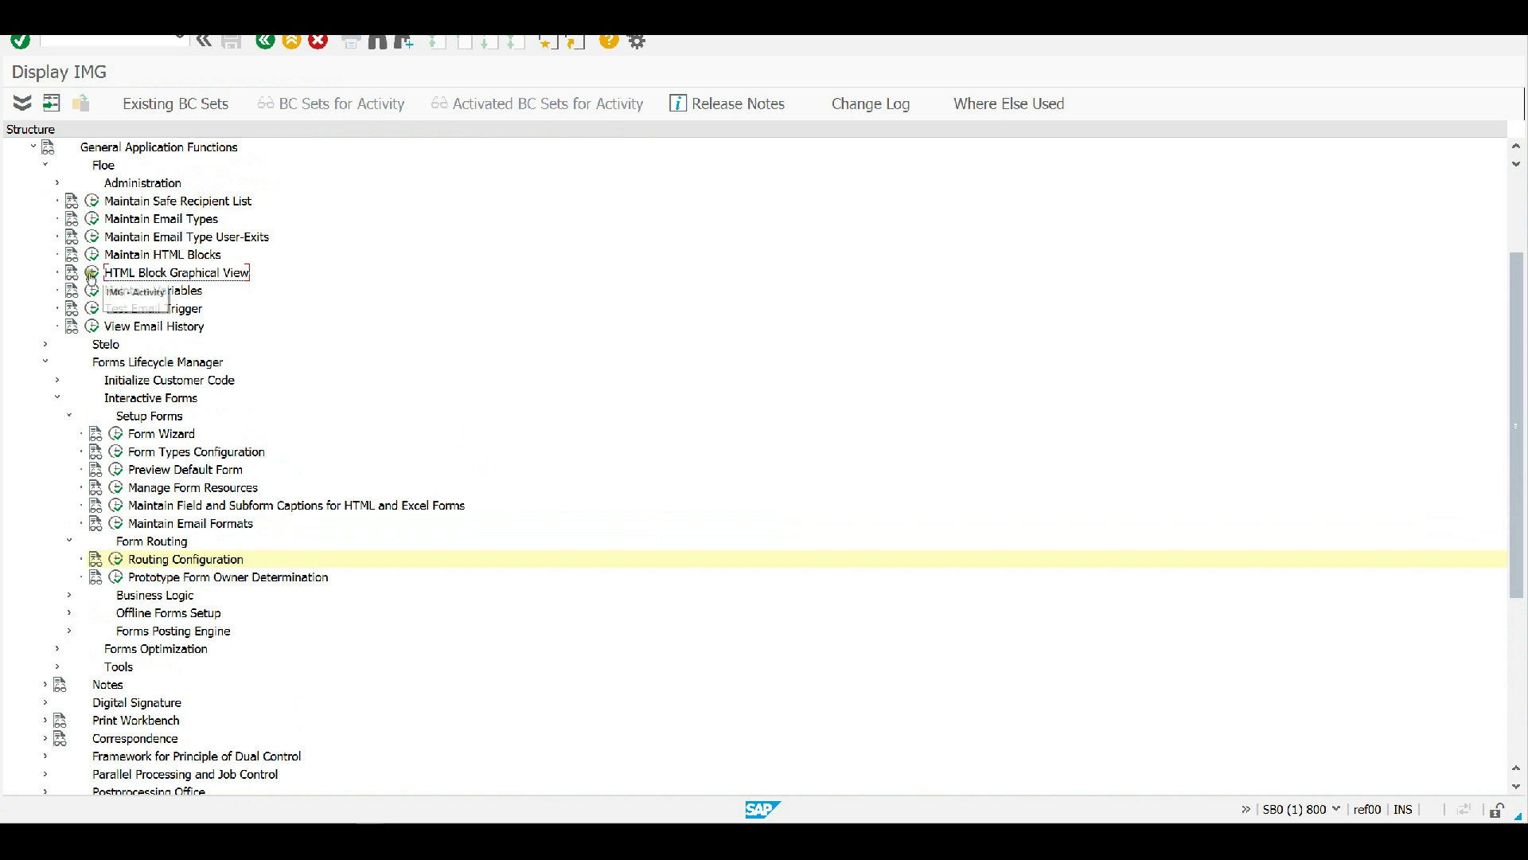
{"action": "left_click", "coordinate": [92, 272]}
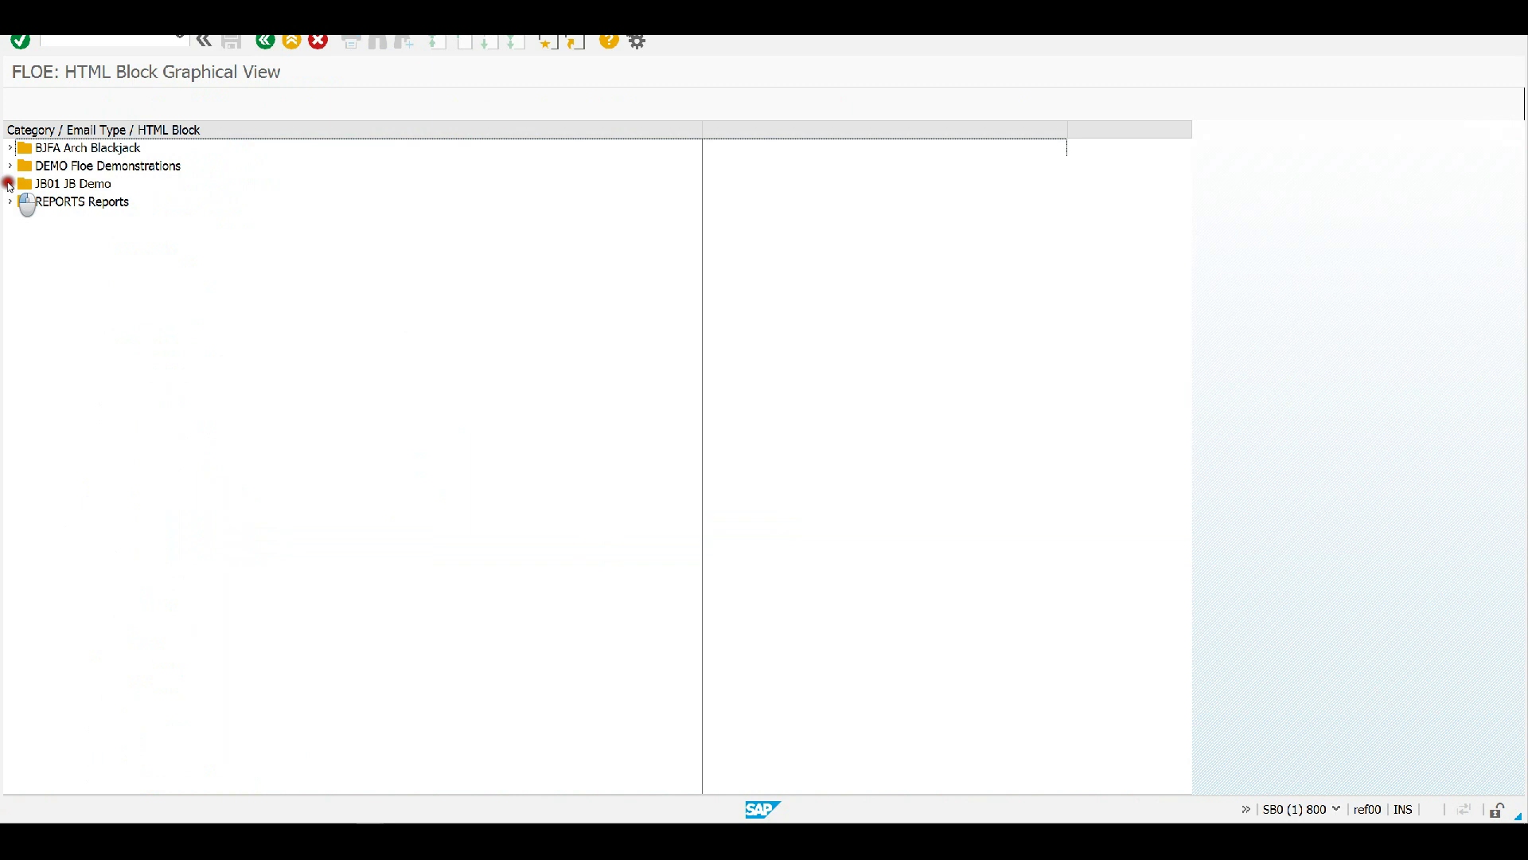
{"action": "left_click", "coordinate": [10, 184]}
{"action": "left_click", "coordinate": [21, 309]}
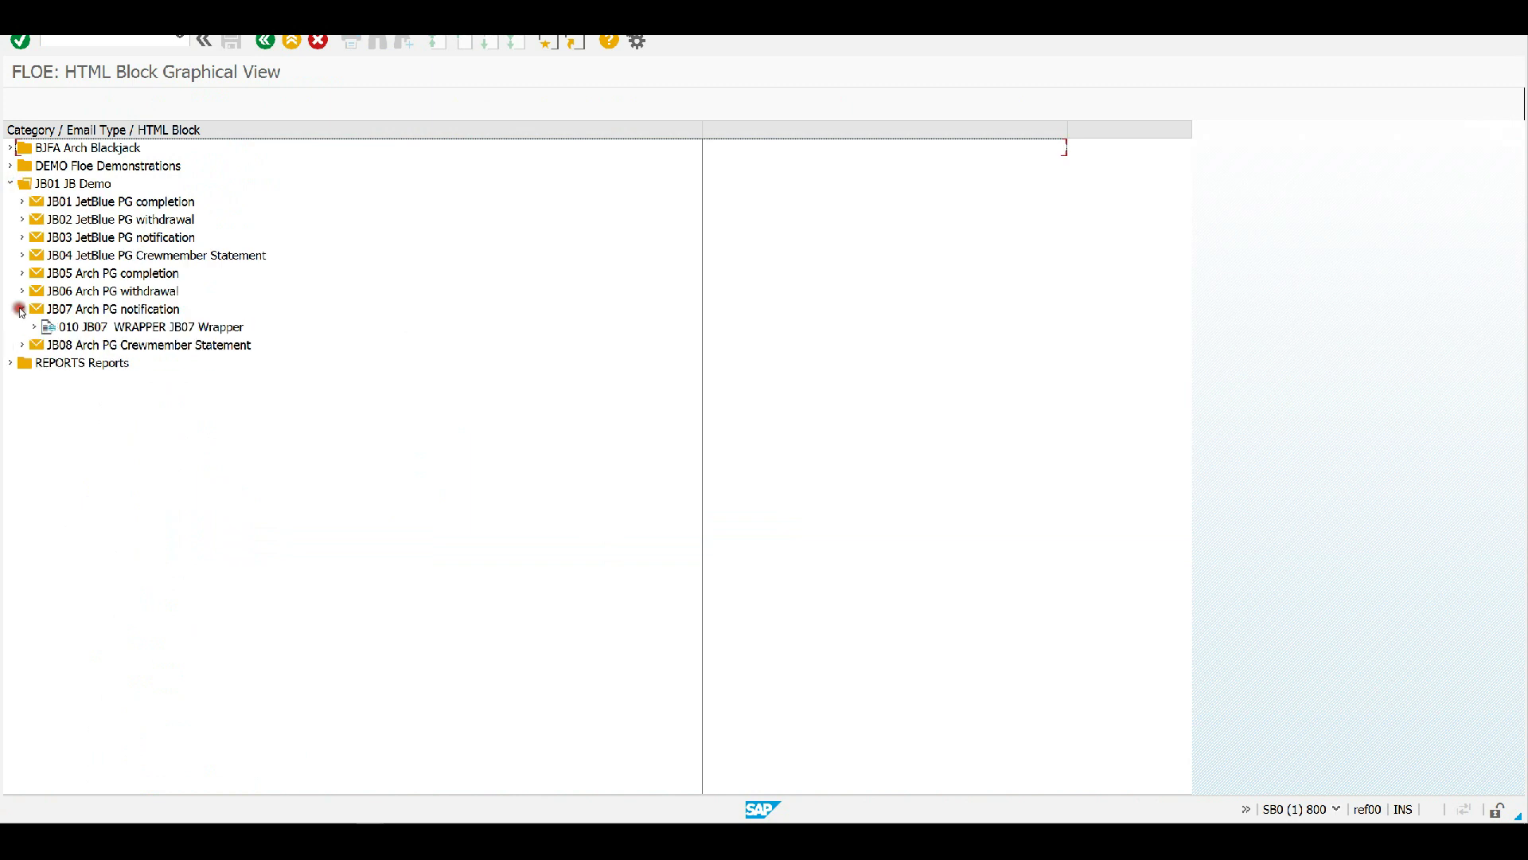
{"action": "left_click", "coordinate": [66, 309]}
{"action": "left_click", "coordinate": [34, 327]}
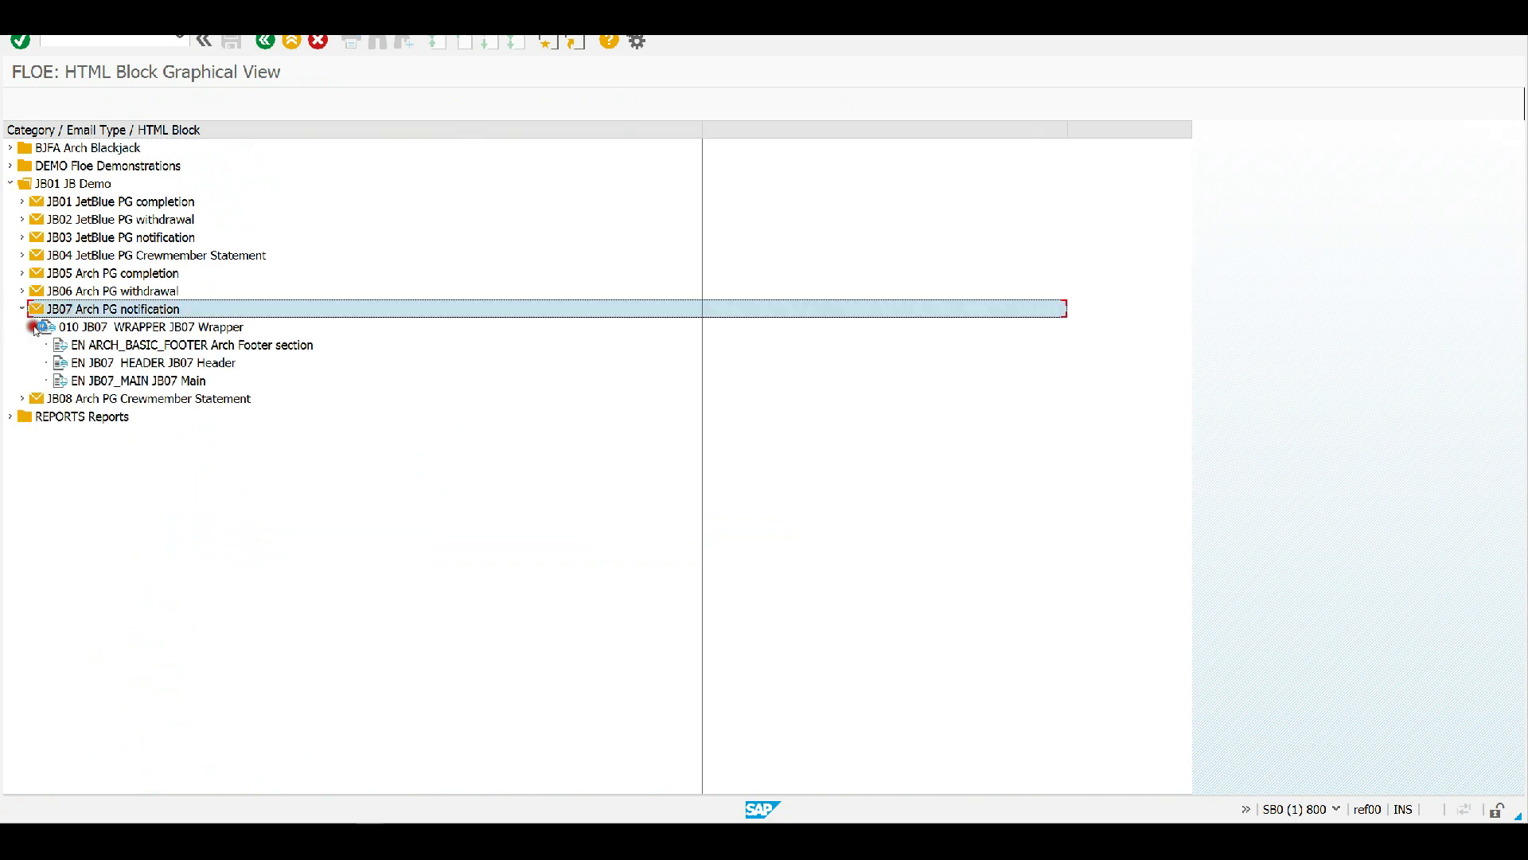
{"action": "left_click", "coordinate": [147, 328]}
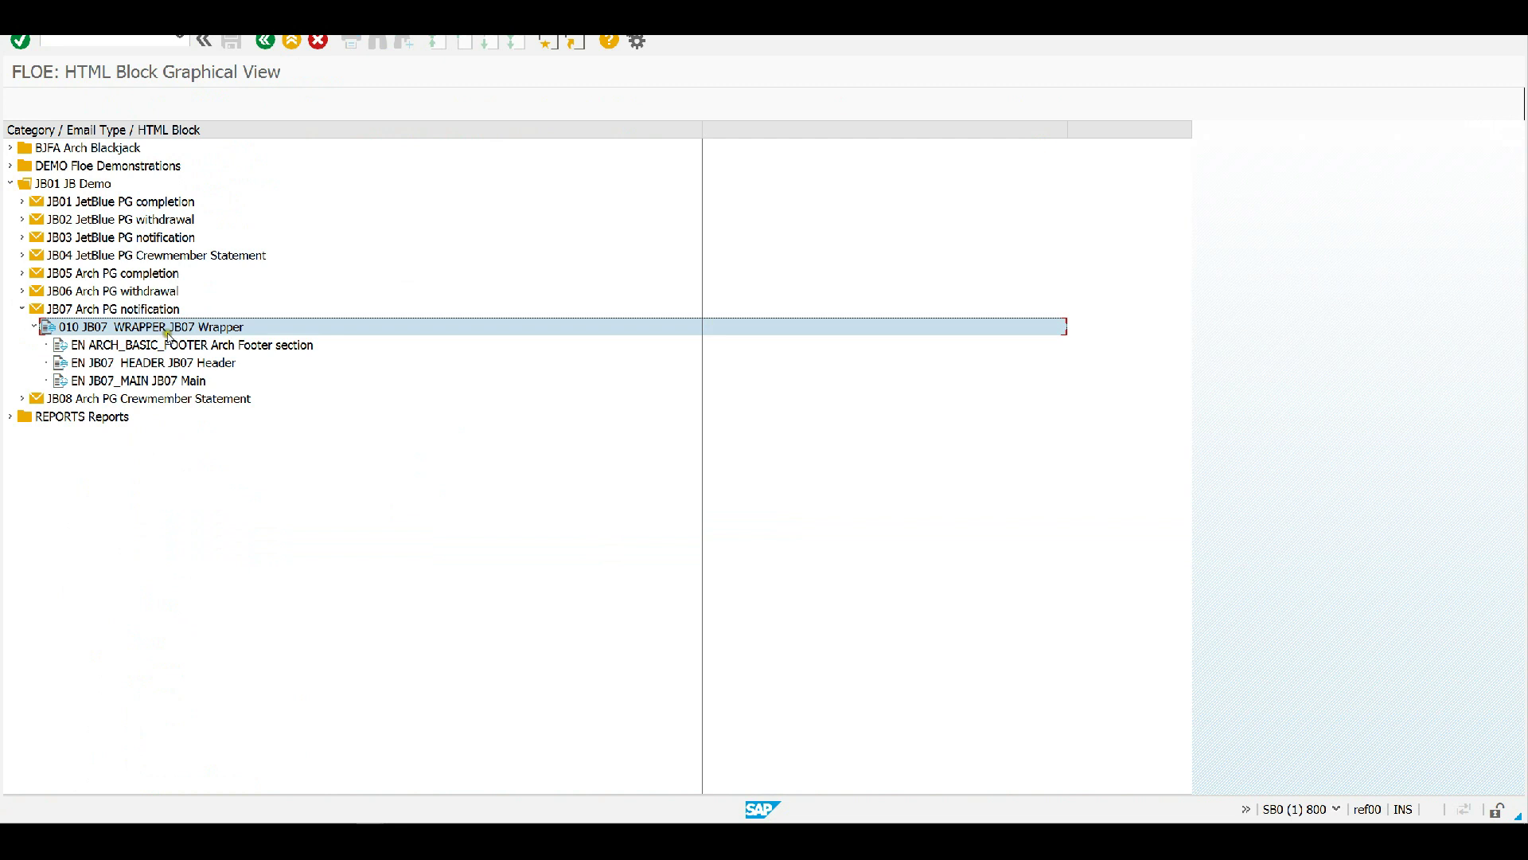
Step: Open the content of the English JB07_MAIN HTML block for editing
{"action": "left_click", "coordinate": [121, 381]}
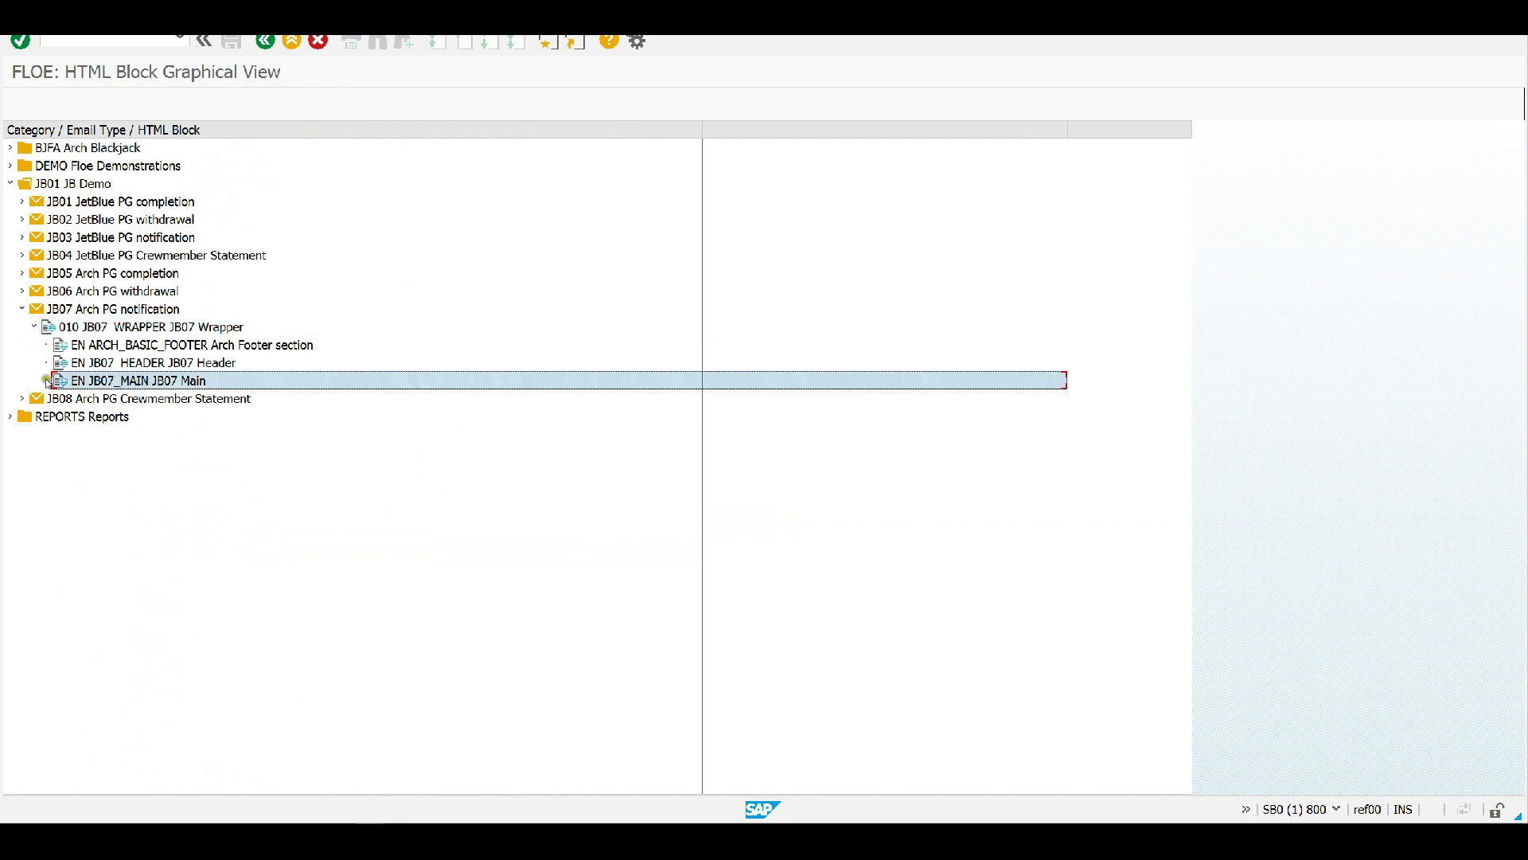
{"action": "left_click", "coordinate": [284, 382]}
{"action": "double_click", "coordinate": [284, 382]}
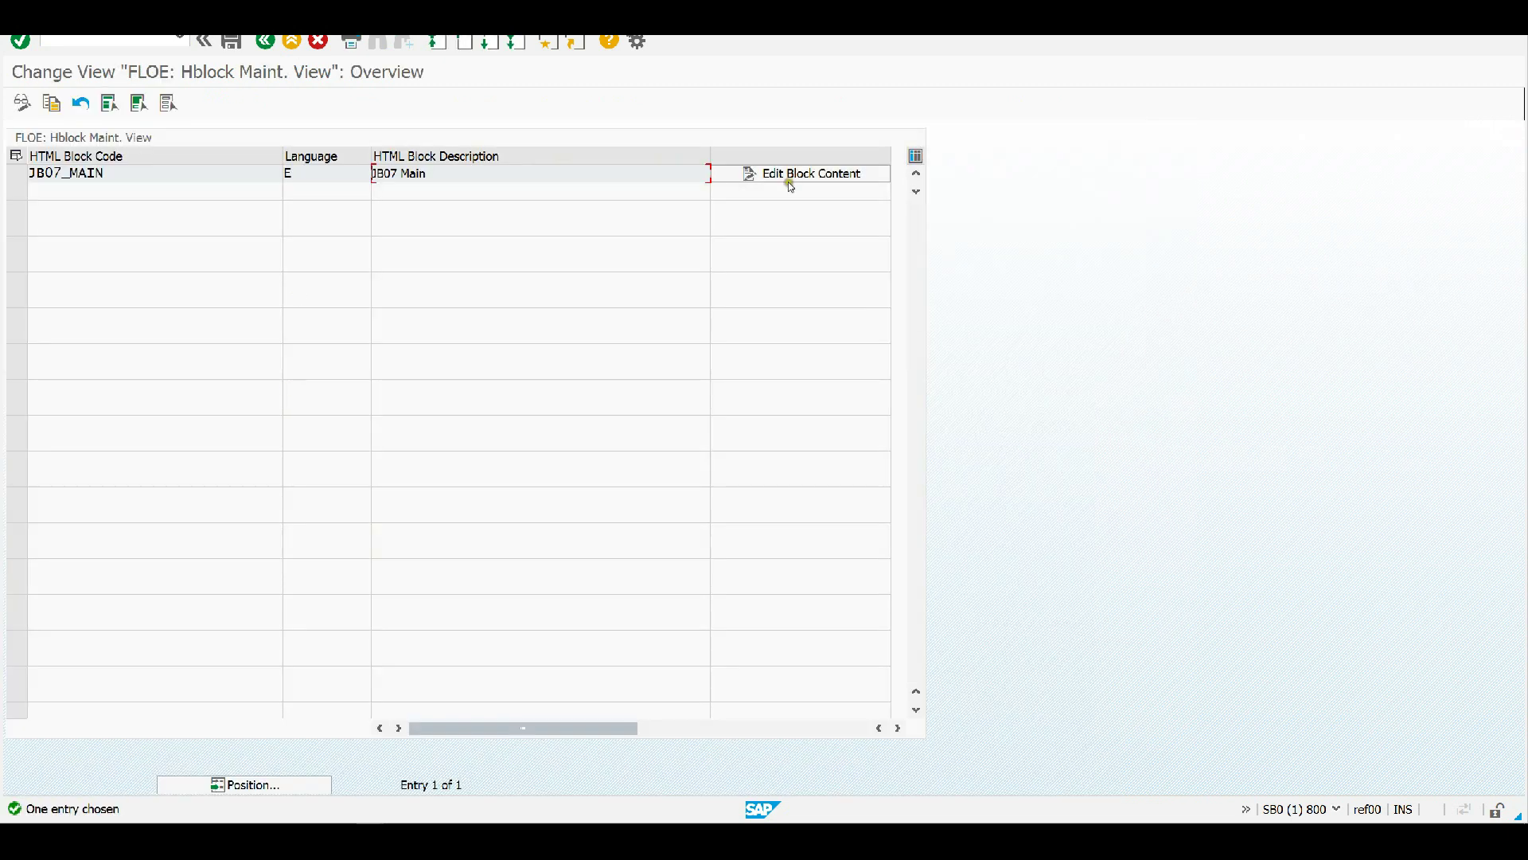
{"action": "left_click", "coordinate": [807, 172]}
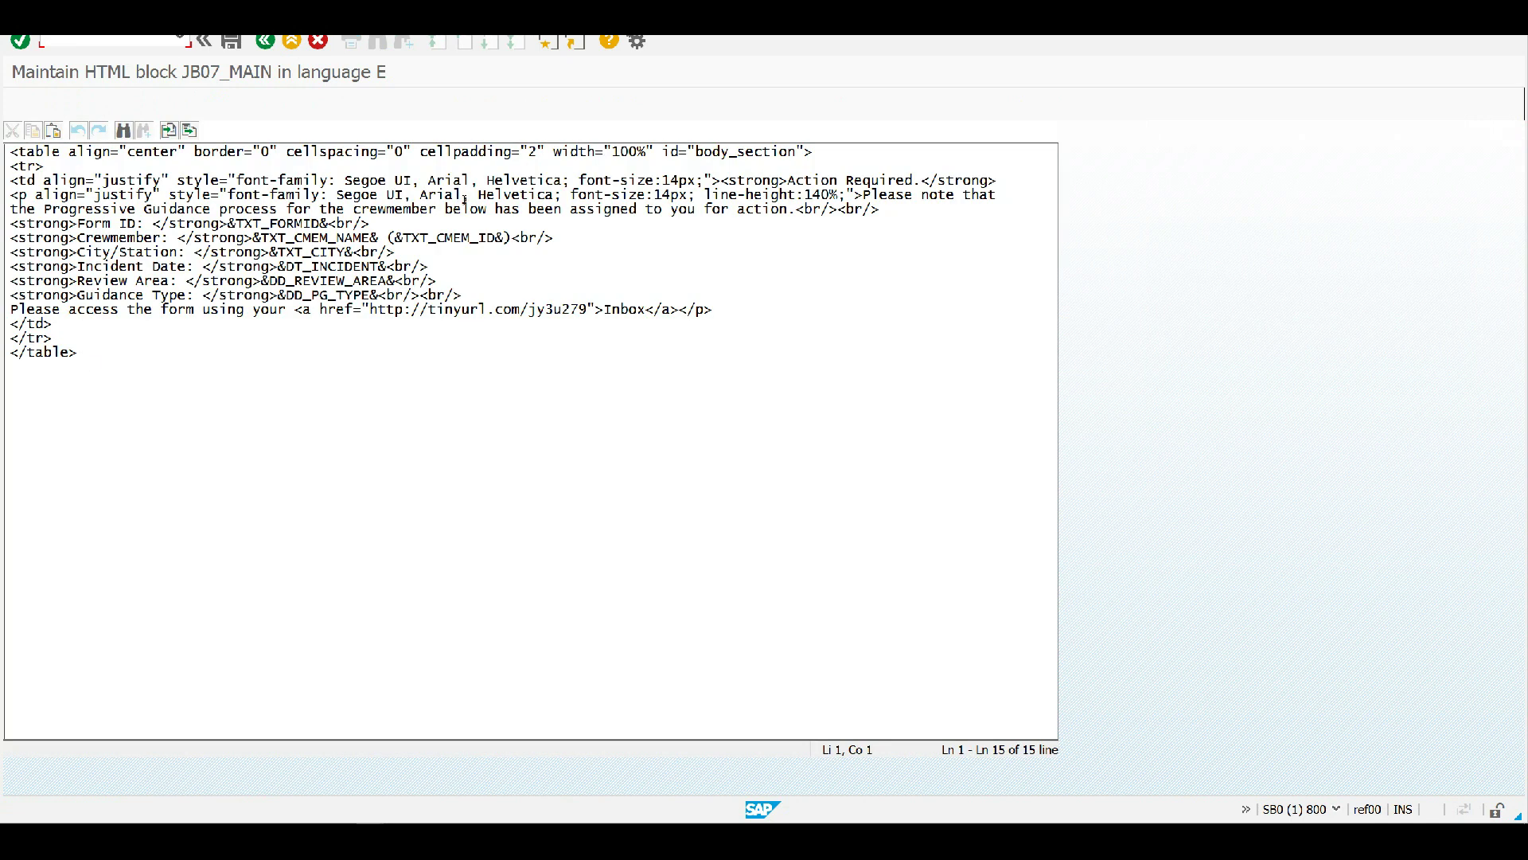
Step: Examine the table markup, paragraph text and Form ID label with its &TXT_FORMID& variable in JB07_MAIN, and return to the IMG structure
{"action": "mouse_move", "coordinate": [89, 360]}
{"action": "left_mouse_down"}
{"action": "mouse_move", "coordinate": [10, 238]}
{"action": "mouse_move", "coordinate": [10, 152]}
{"action": "mouse_move", "coordinate": [9, 323]}
{"action": "mouse_move", "coordinate": [88, 352]}
{"action": "left_mouse_up"}
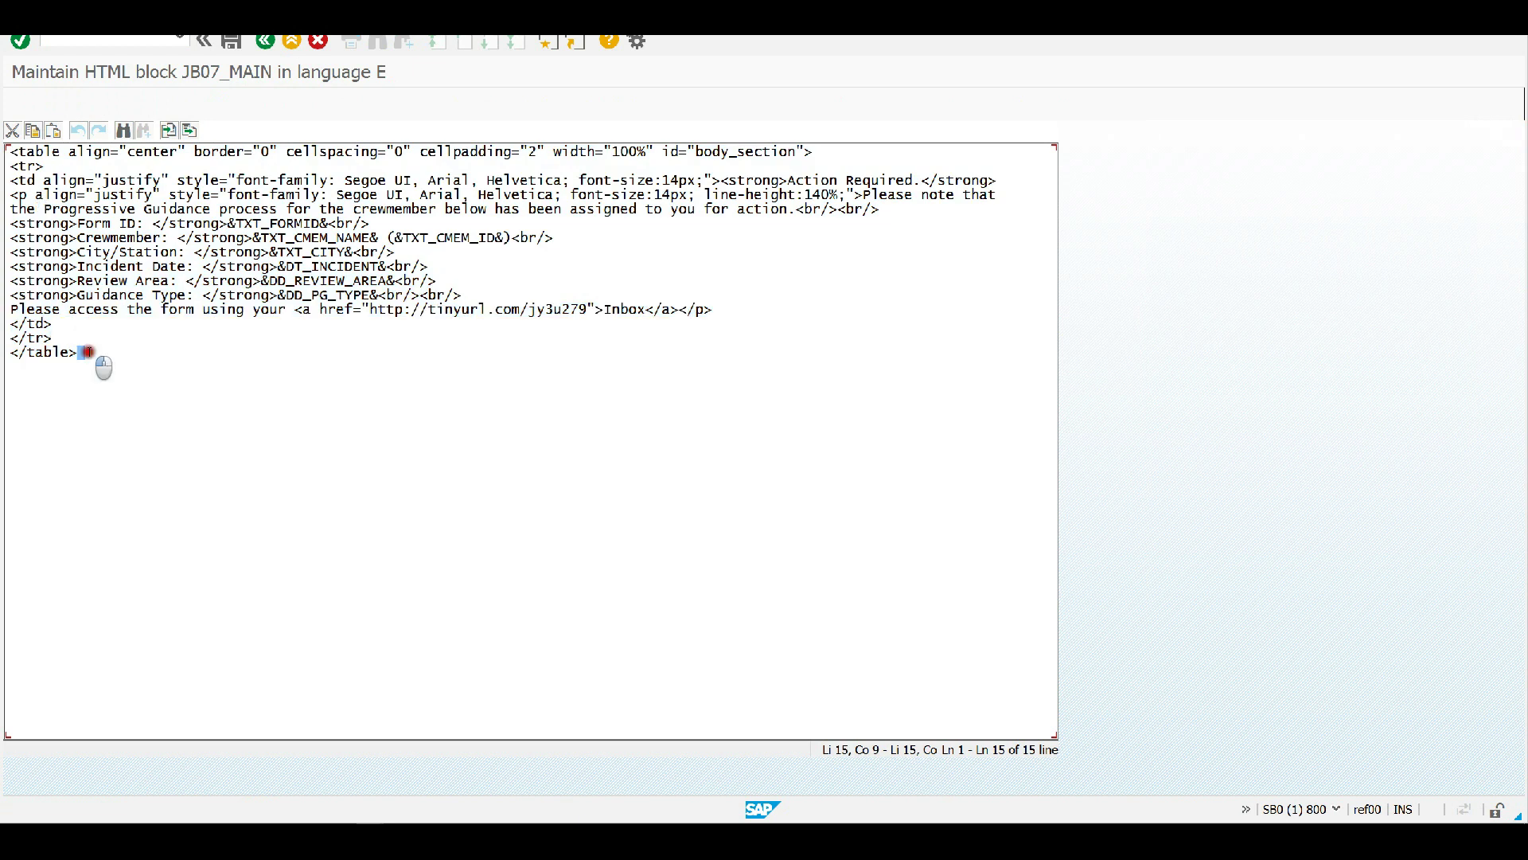
{"action": "left_click", "coordinate": [64, 167]}
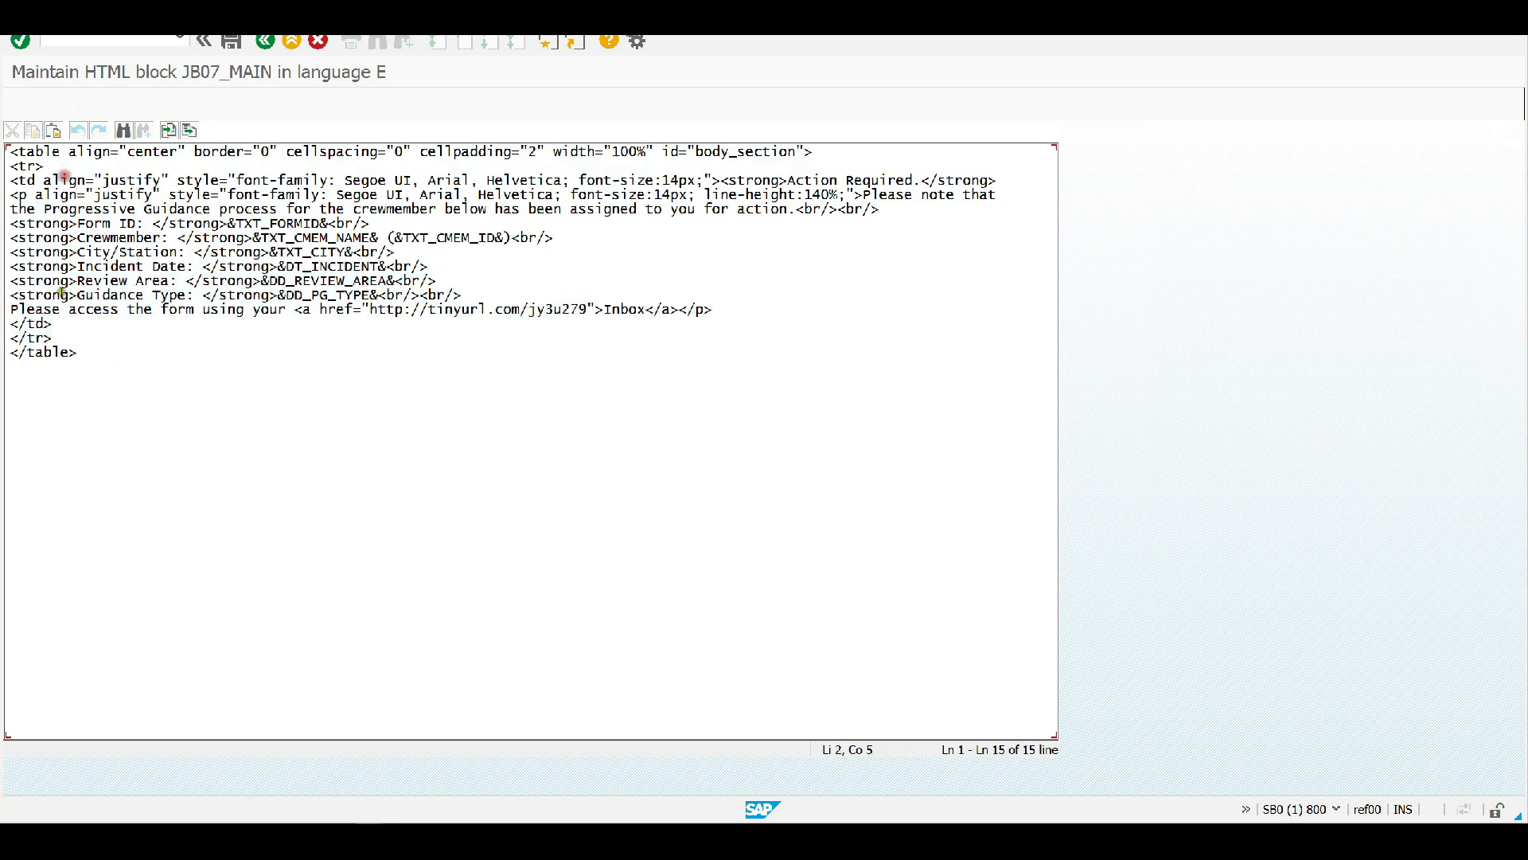
{"action": "left_click", "coordinate": [64, 334]}
{"action": "left_click", "coordinate": [52, 324]}
{"action": "left_click_drag", "start_coordinate": [11, 194], "coordinate": [94, 252]}
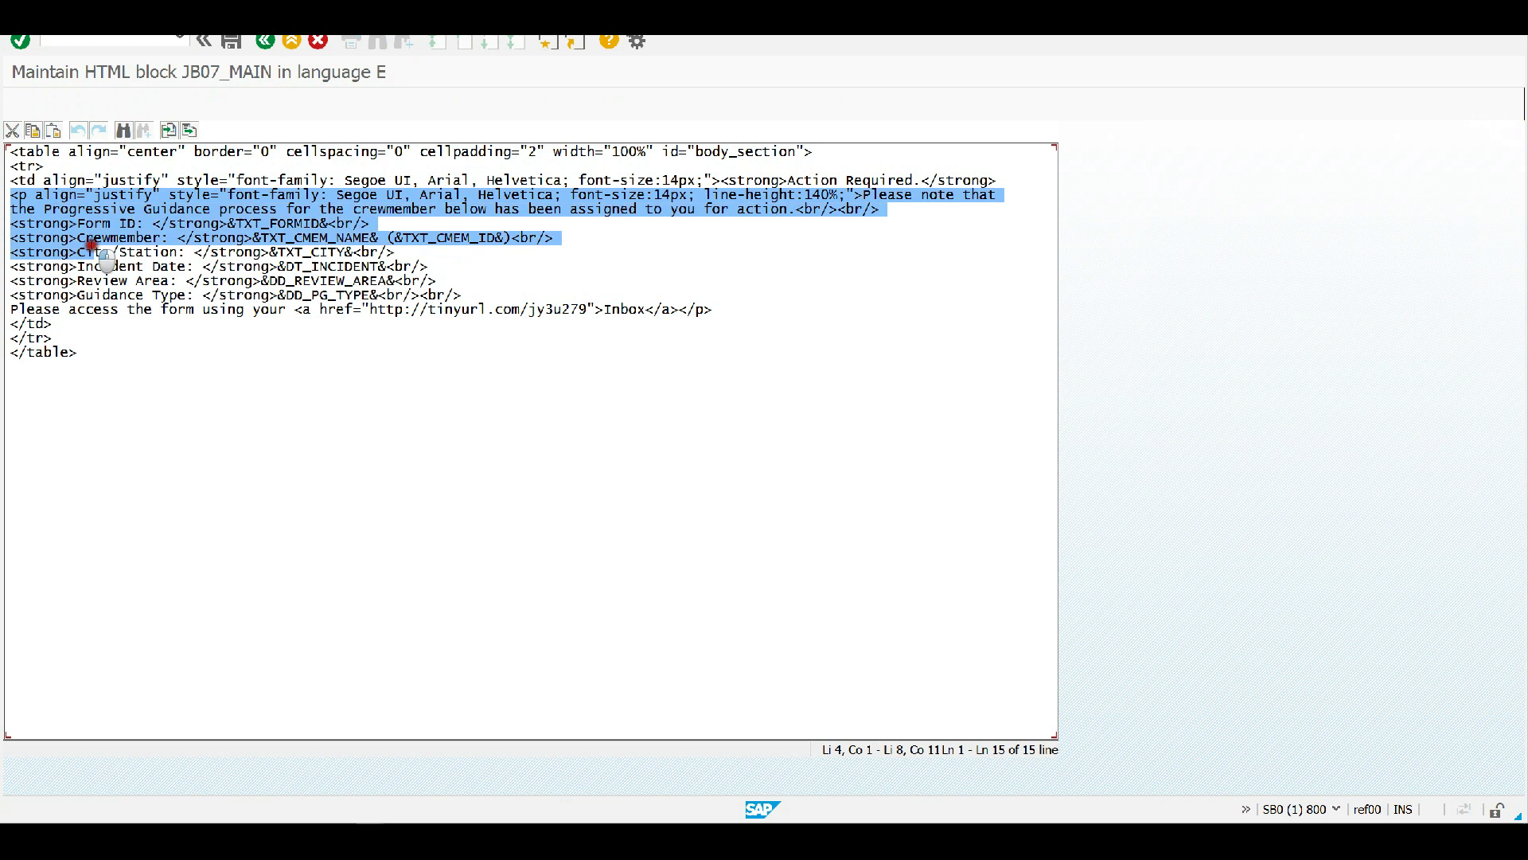
{"action": "left_click", "coordinate": [114, 243]}
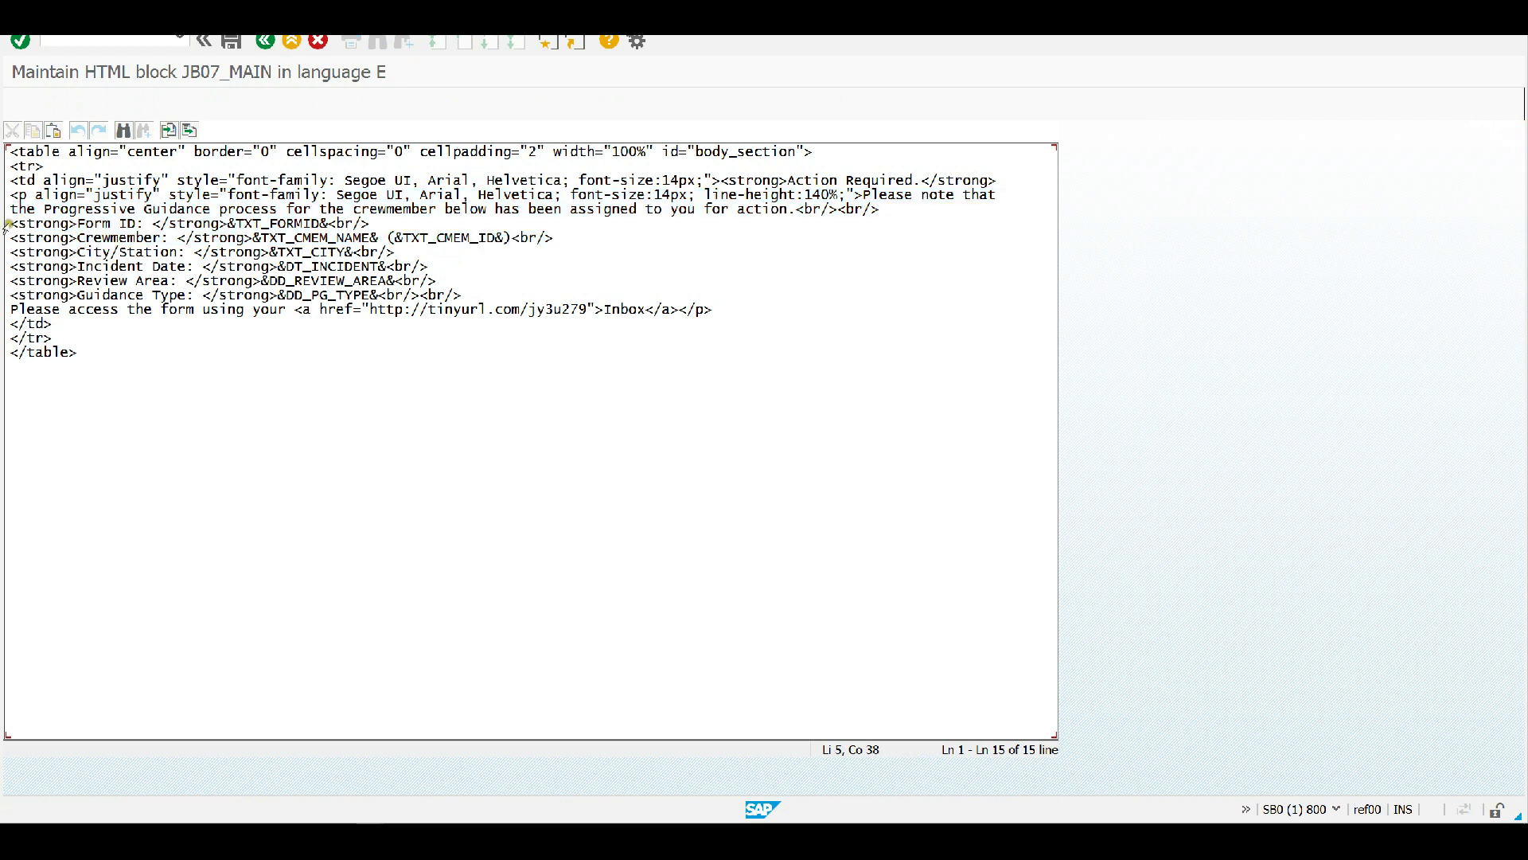
{"action": "left_click_drag", "start_coordinate": [10, 224], "coordinate": [227, 223]}
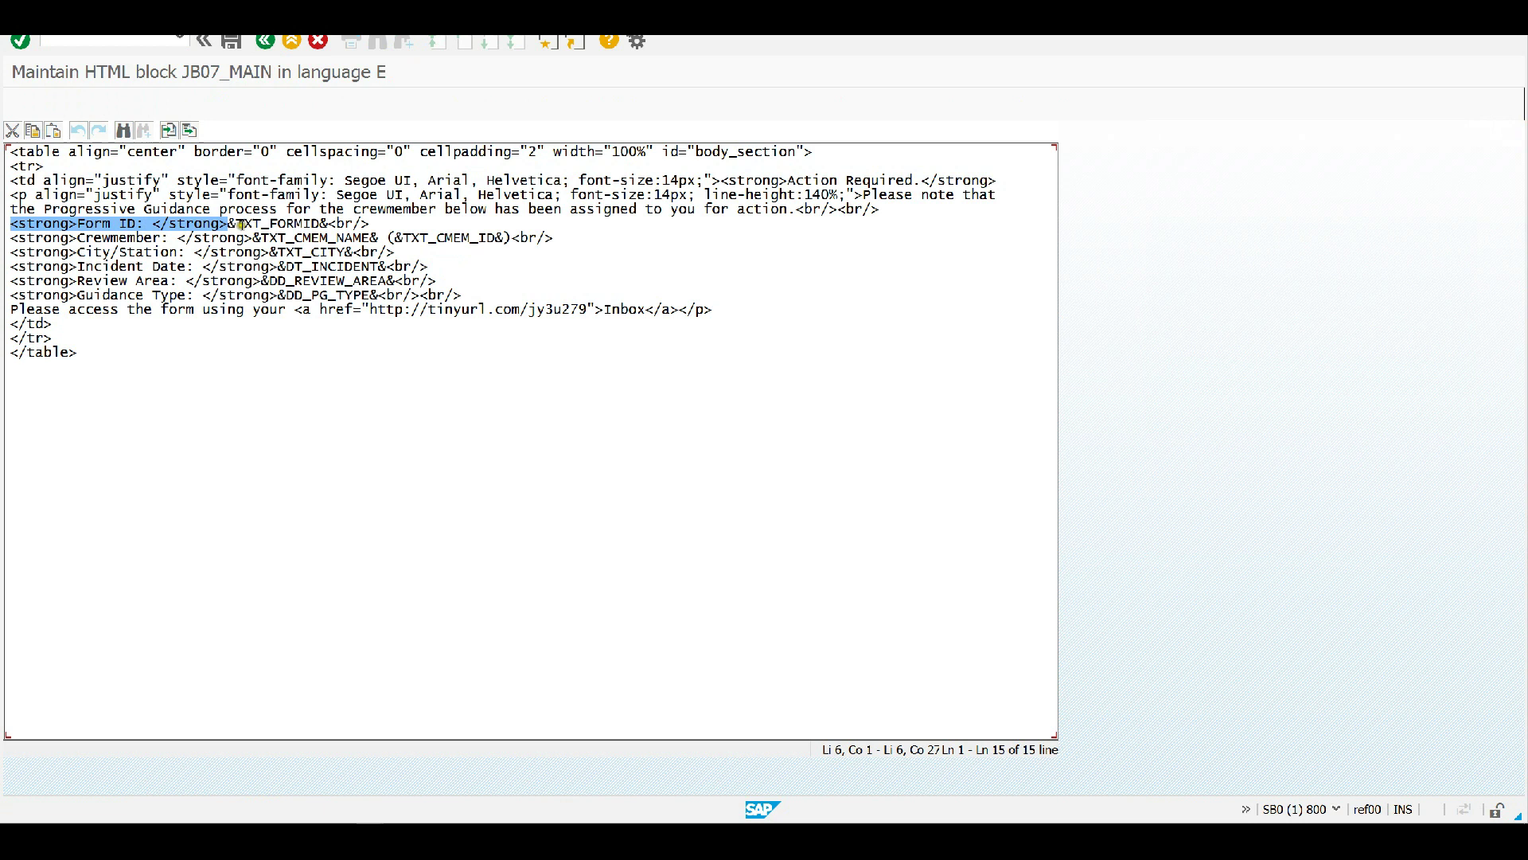
{"action": "left_click", "coordinate": [239, 225]}
{"action": "left_click_drag", "start_coordinate": [239, 226], "coordinate": [331, 231]}
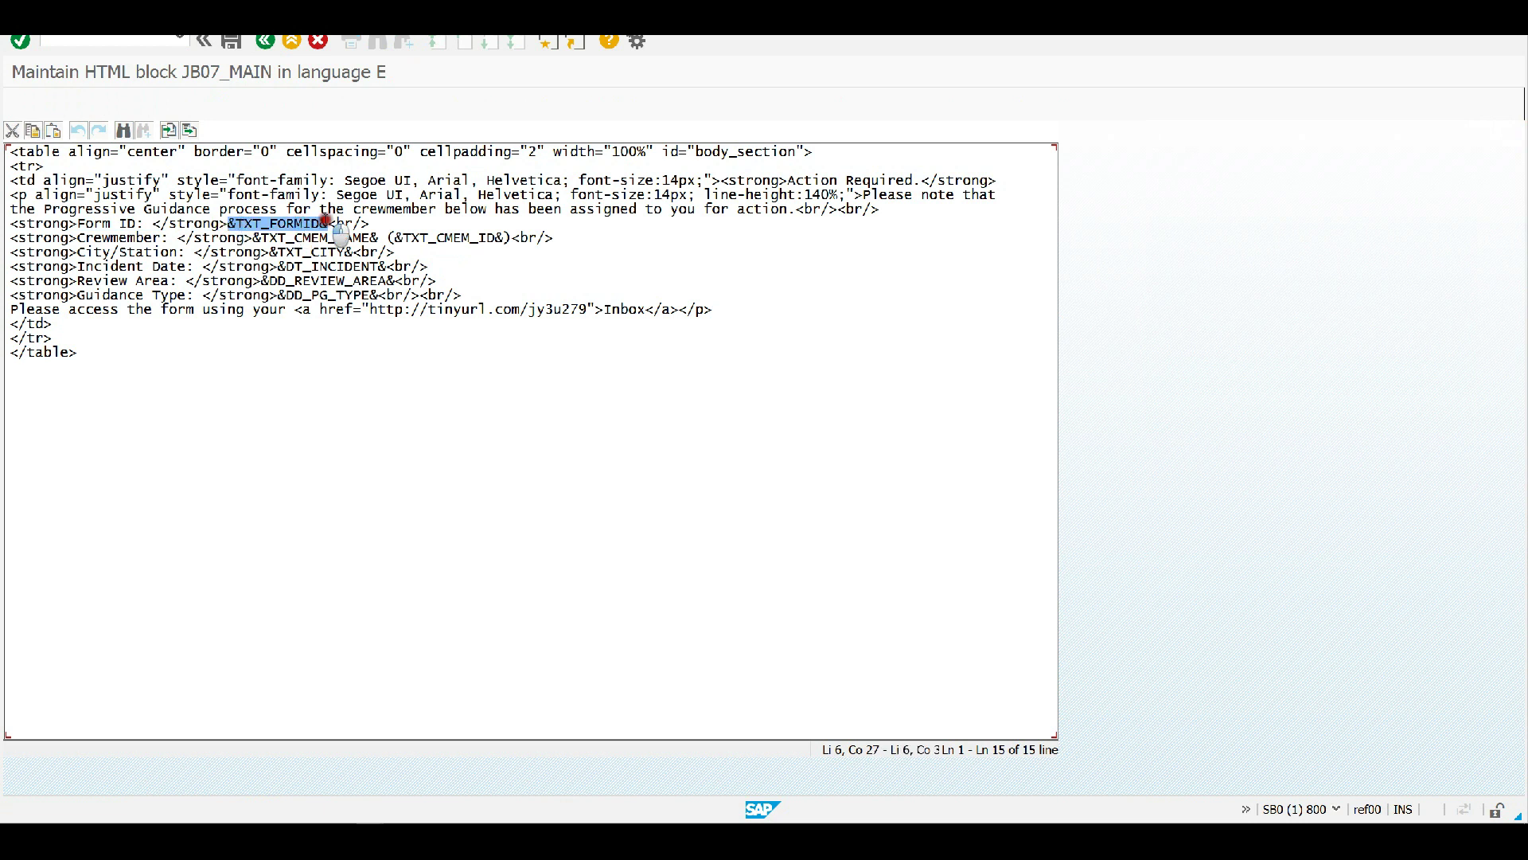
{"action": "left_click", "coordinate": [266, 42]}
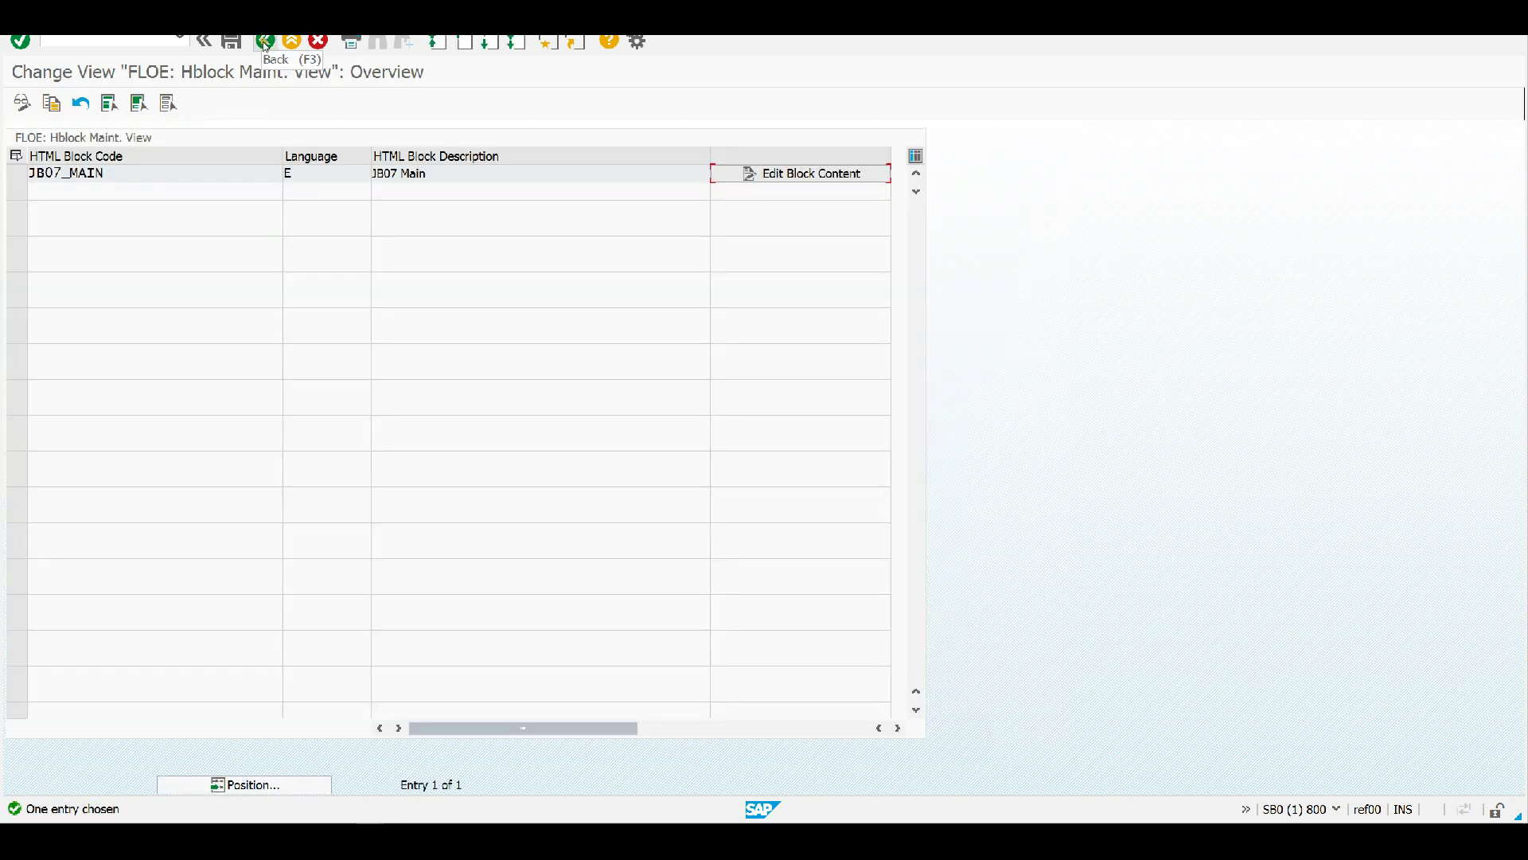
{"action": "left_click", "coordinate": [265, 41]}
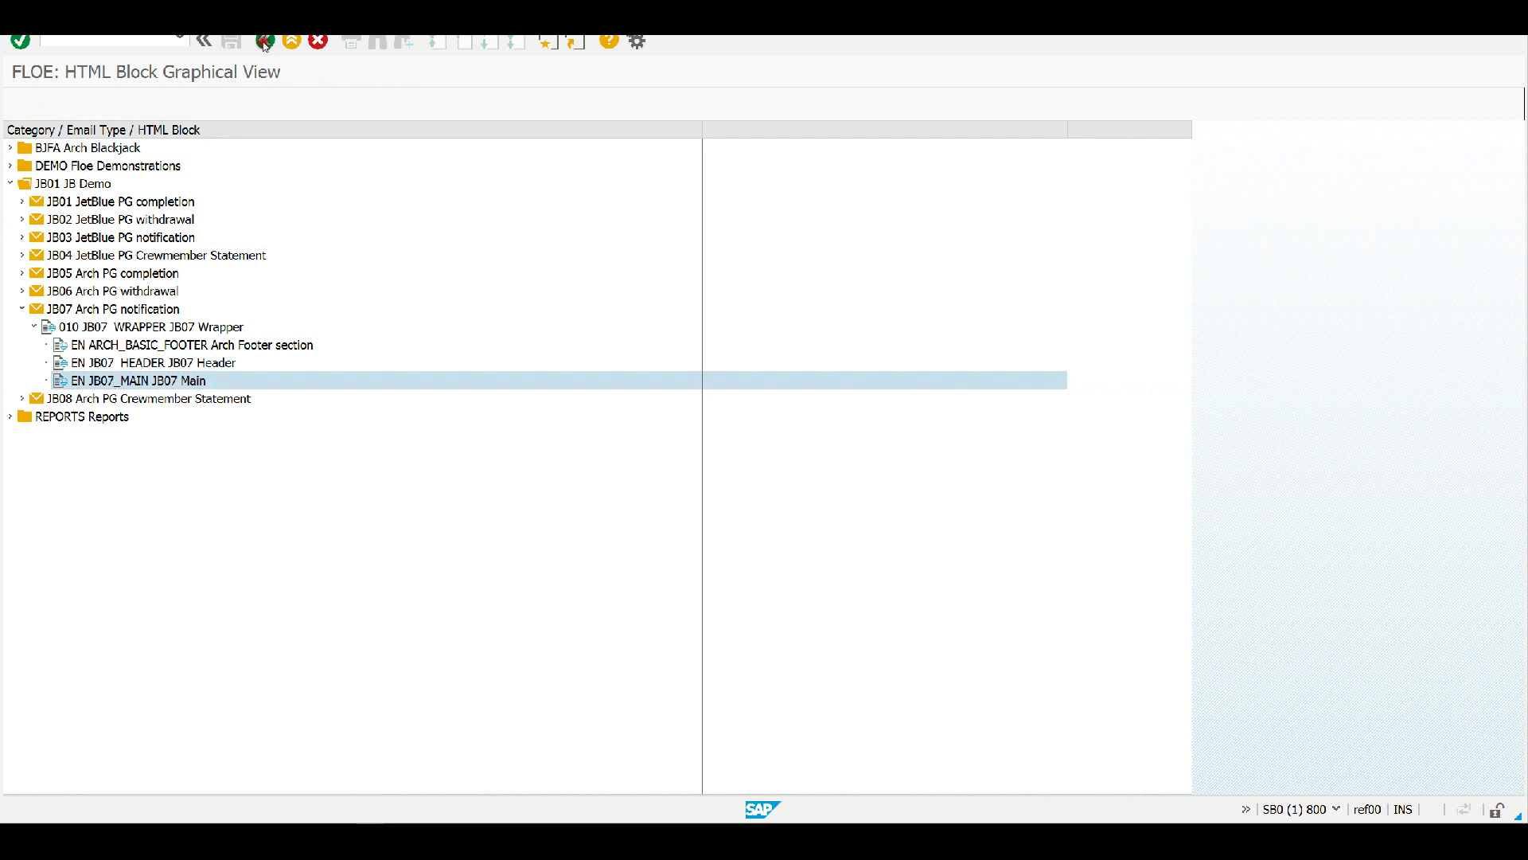
{"action": "key", "text": "F3"}
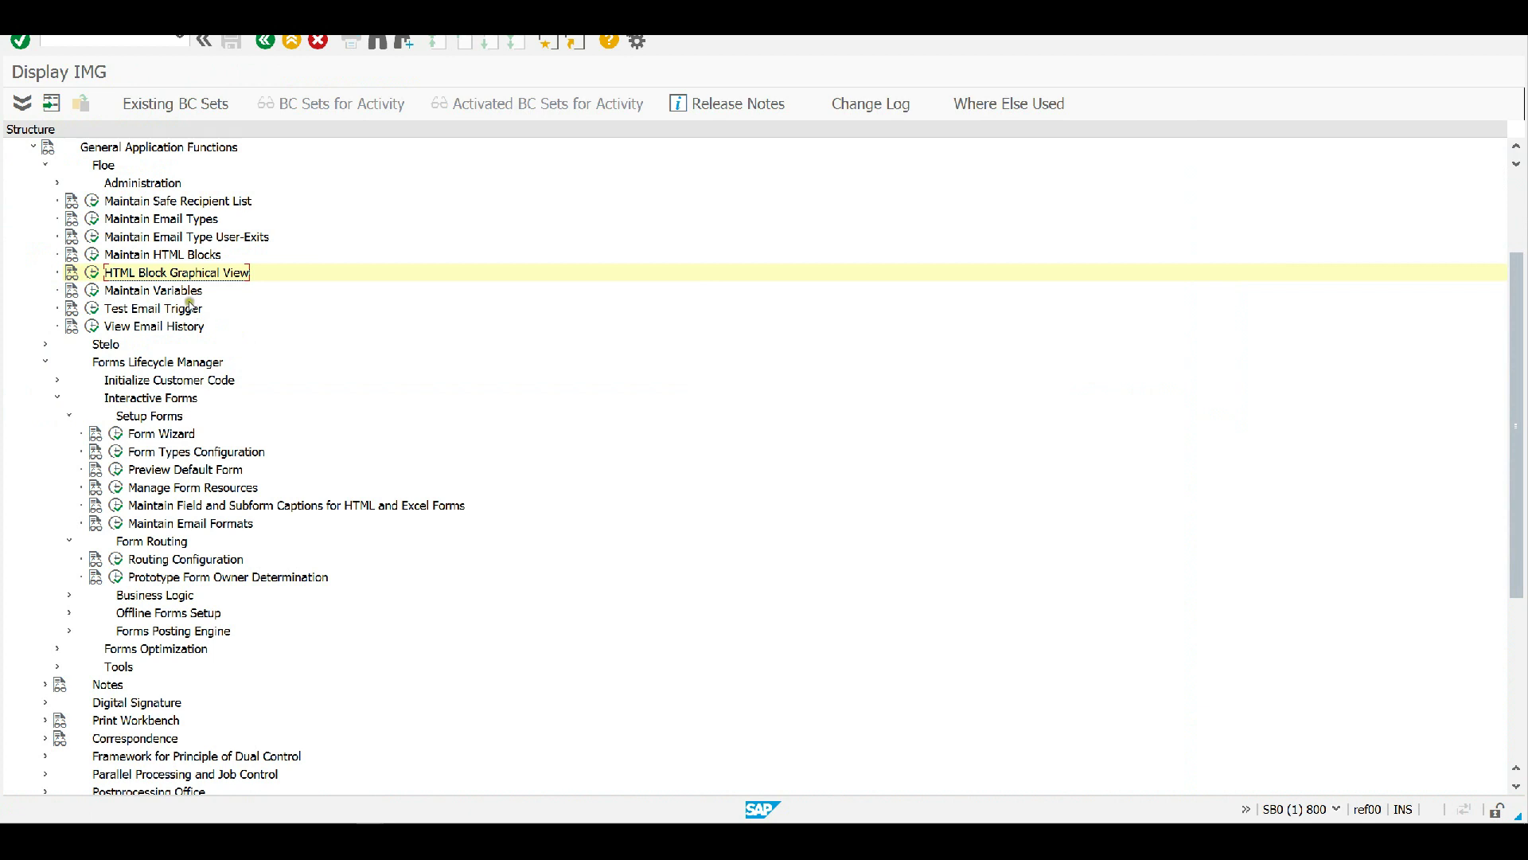
Step: Run Floe's Test Email Trigger for email type JB07 with the Preview option enabled
{"action": "left_click", "coordinate": [93, 309]}
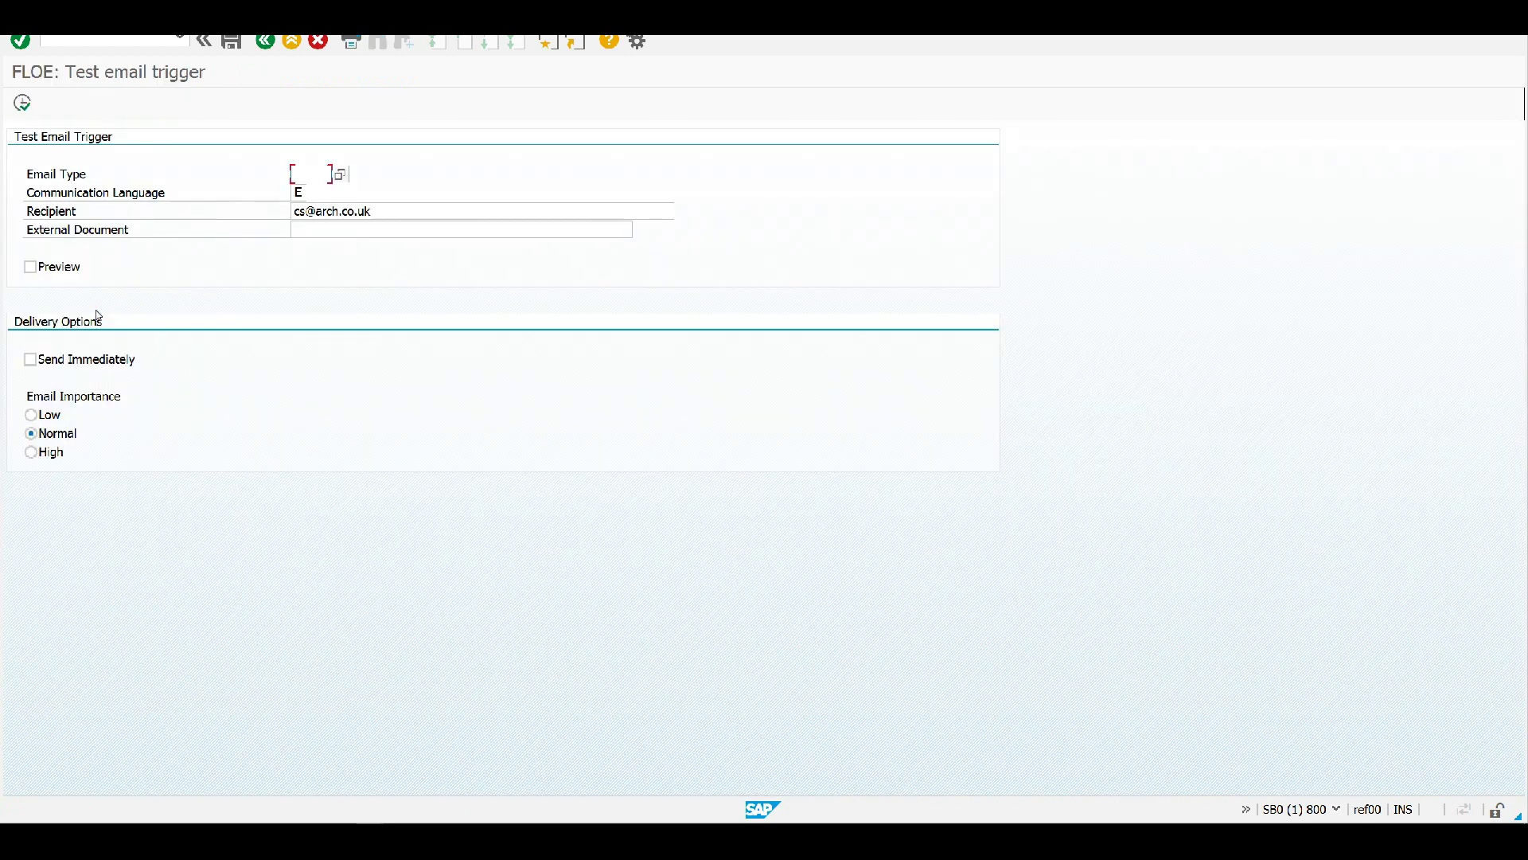
{"action": "type", "text": "jb"}
{"action": "left_click", "coordinate": [309, 189]}
{"action": "left_click", "coordinate": [48, 269]}
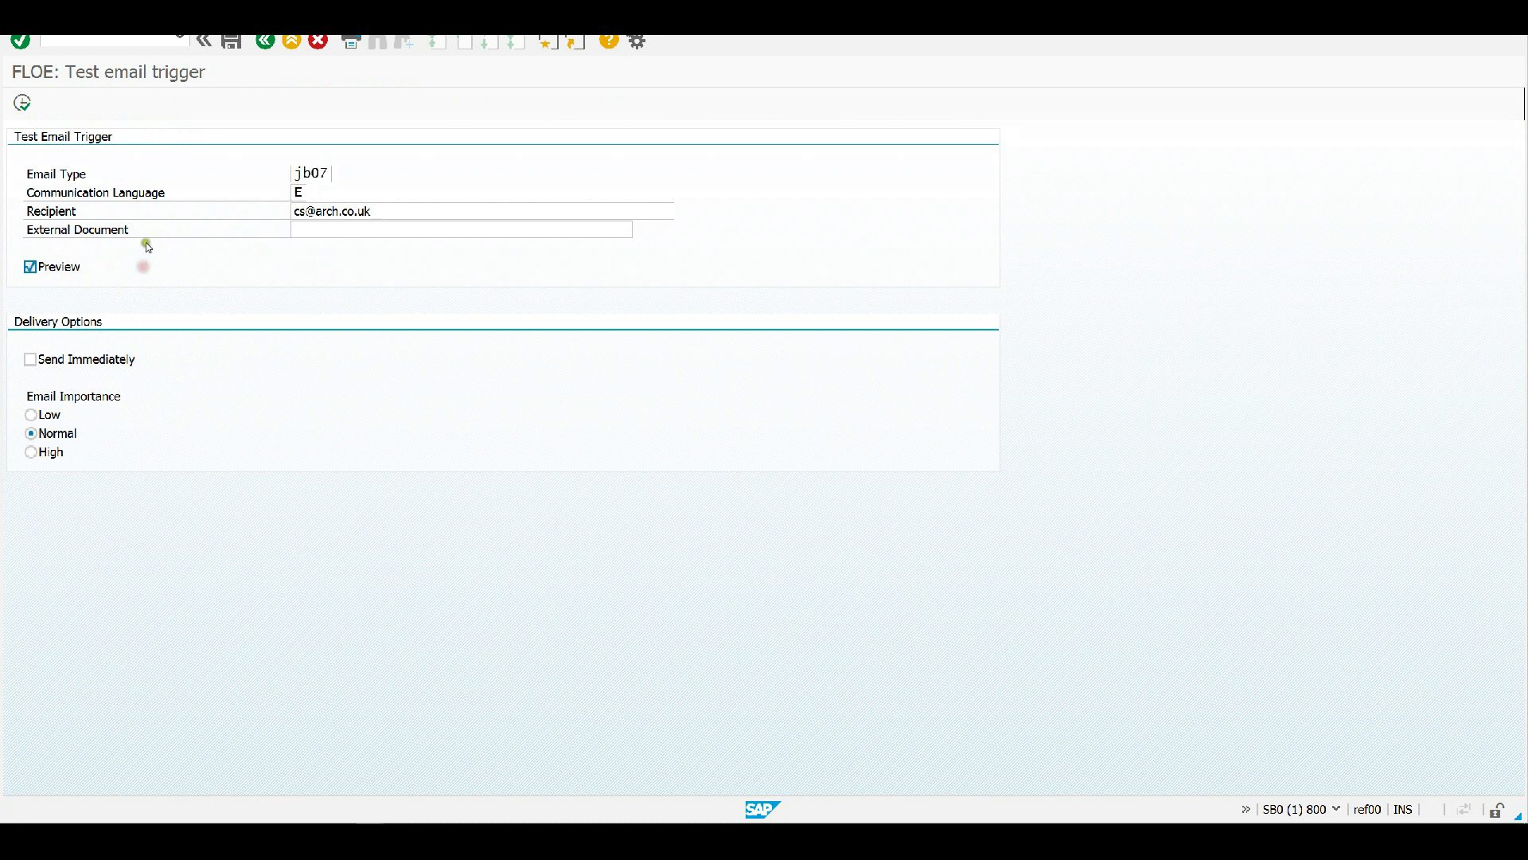
{"action": "left_click", "coordinate": [23, 104]}
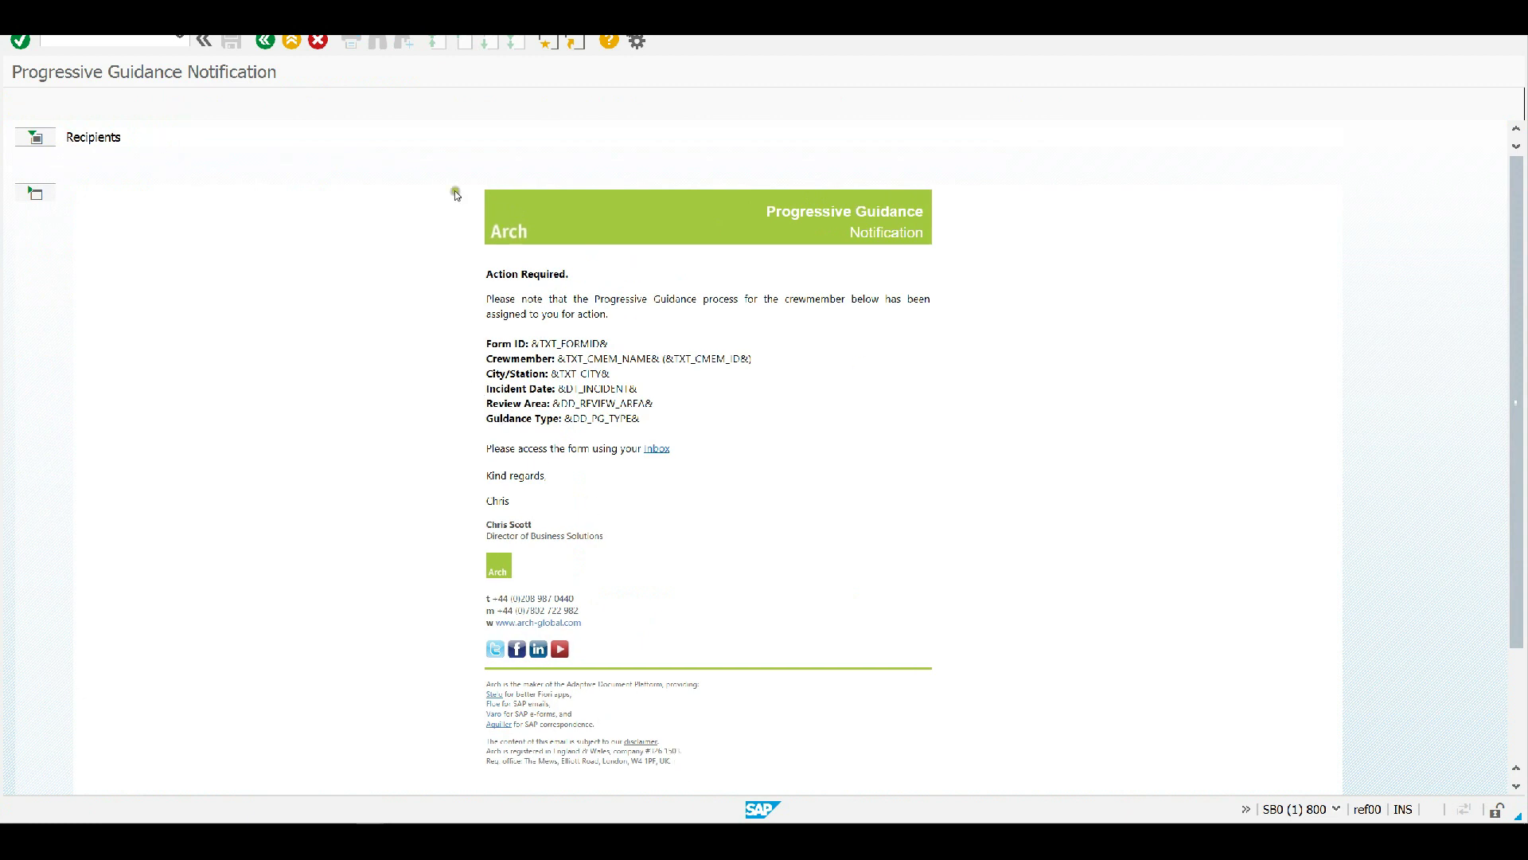
Step: Examine the Action Required heading, Form ID variable and body text in the notification preview, and leave the email test
{"action": "double_click", "coordinate": [488, 275]}
{"action": "mouse_move", "coordinate": [487, 275]}
{"action": "left_mouse_down"}
{"action": "mouse_move", "coordinate": [600, 342]}
{"action": "mouse_move", "coordinate": [699, 443]}
{"action": "mouse_move", "coordinate": [599, 341]}
{"action": "mouse_move", "coordinate": [484, 274]}
{"action": "left_mouse_up"}
{"action": "double_click", "coordinate": [547, 343]}
{"action": "left_click", "coordinate": [514, 348]}
{"action": "left_click", "coordinate": [514, 437]}
{"action": "left_click", "coordinate": [267, 42]}
{"action": "left_click", "coordinate": [273, 46]}
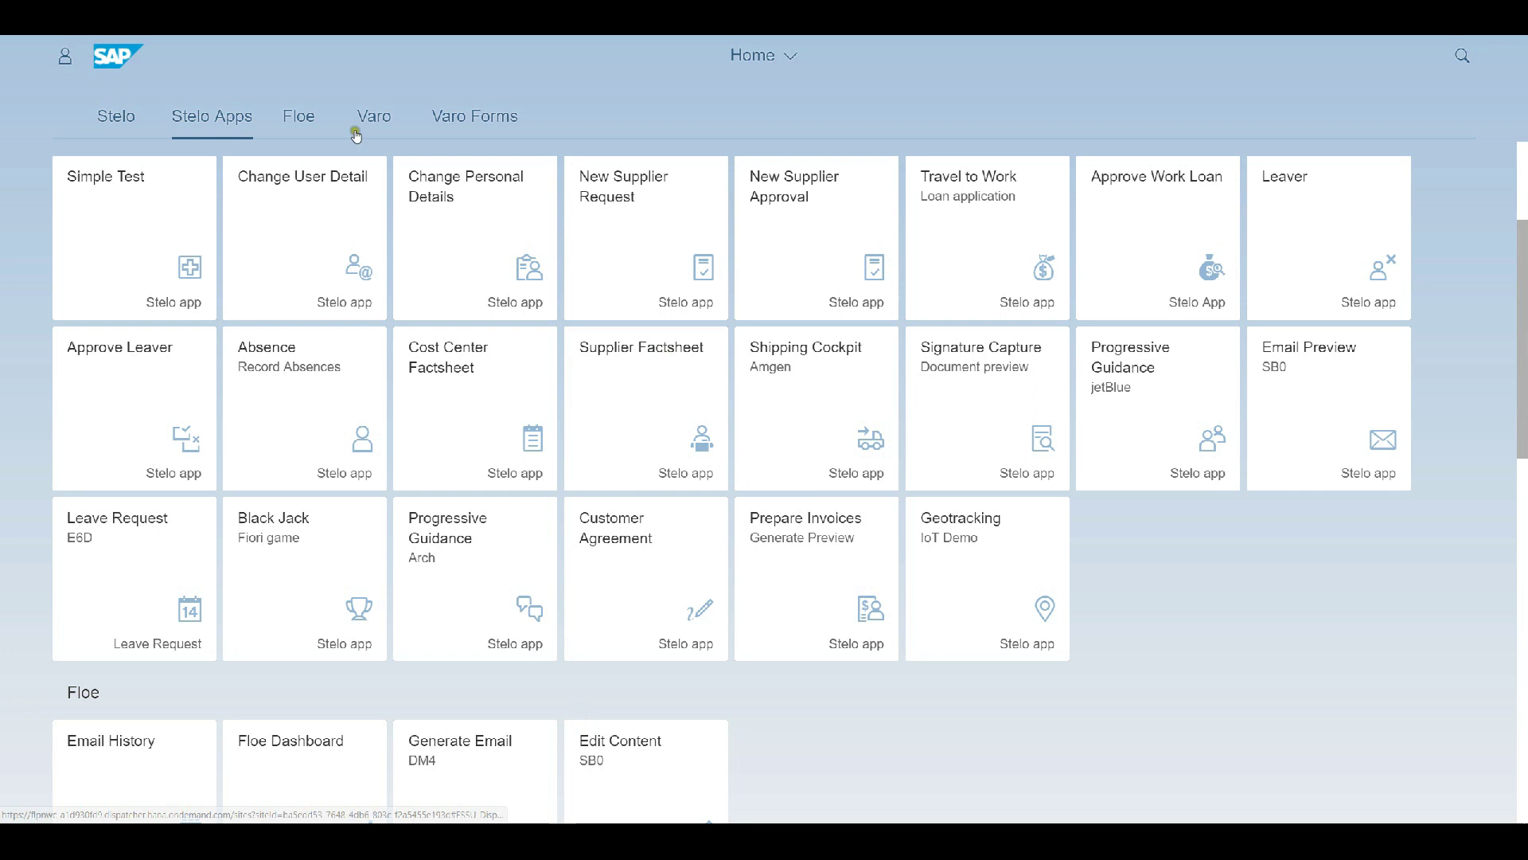
Step: Open the Arch Progressive Guidance app and filter the employee list by the Human Resources organisation
{"action": "left_click", "coordinate": [476, 520]}
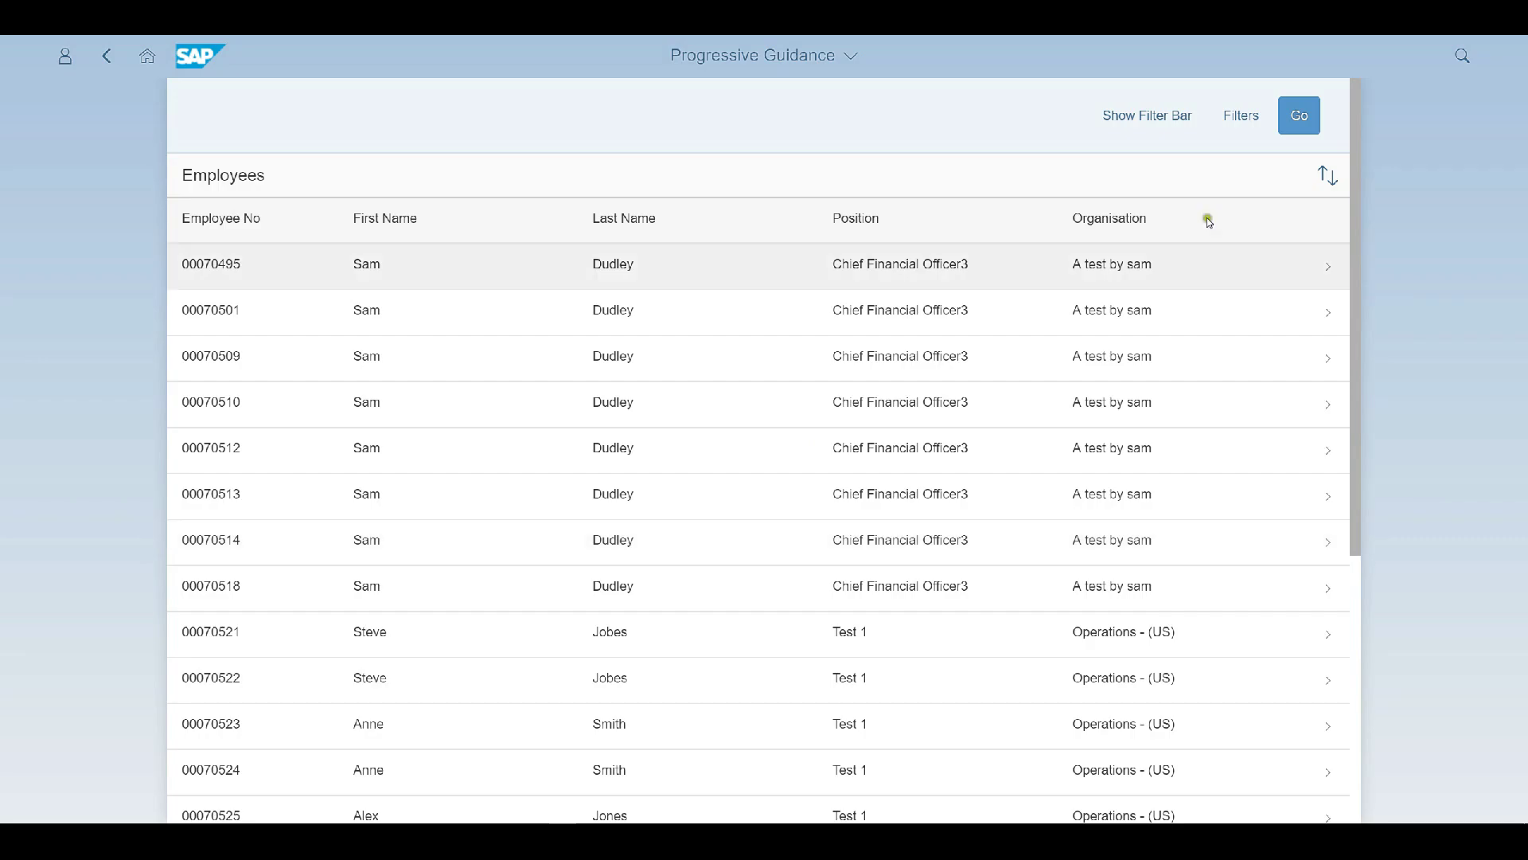
{"action": "left_click", "coordinate": [1168, 128]}
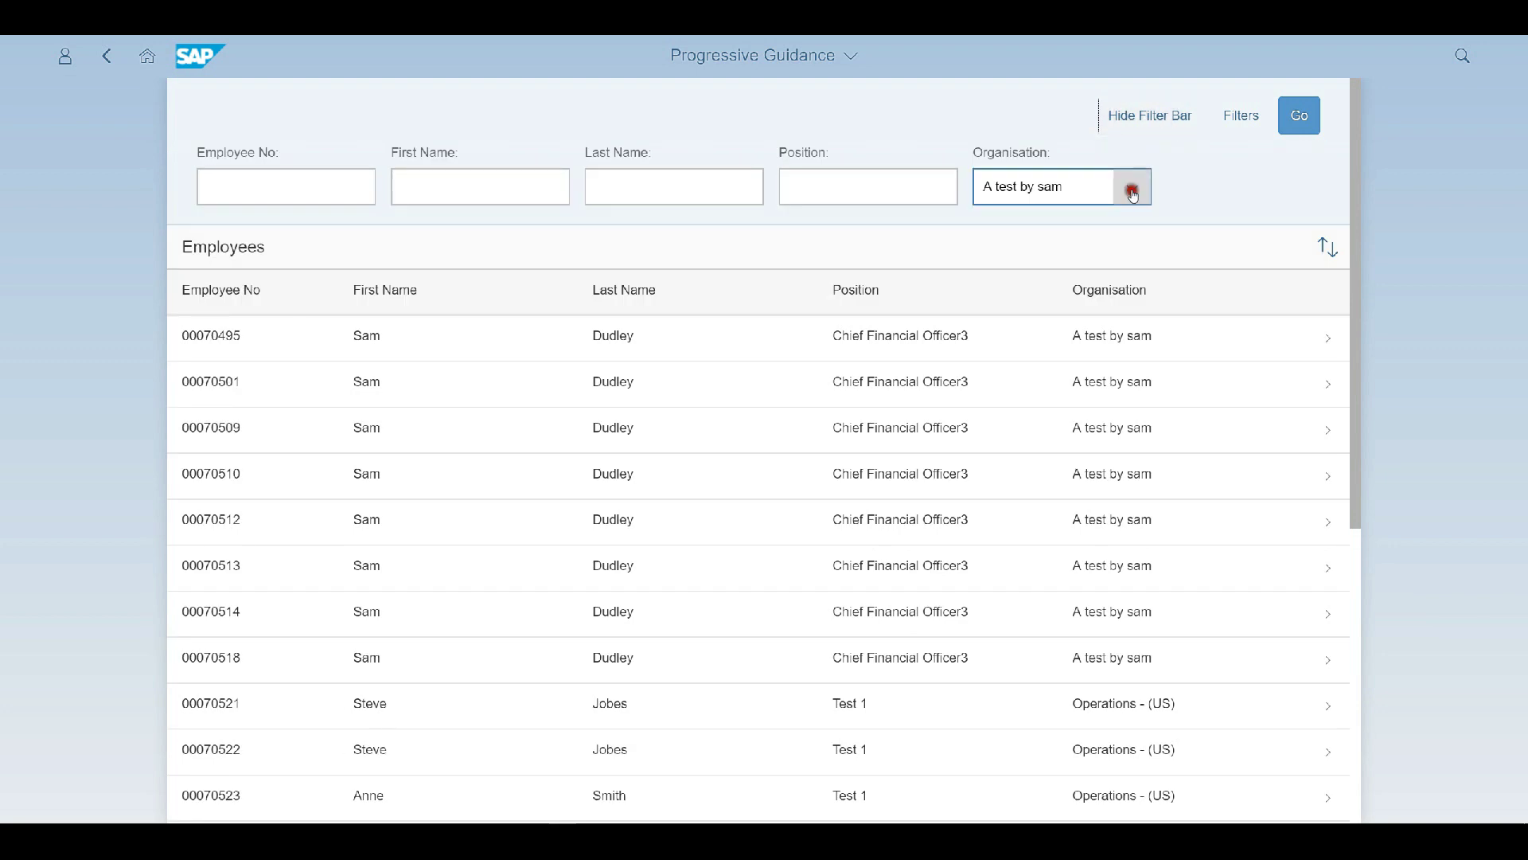
{"action": "left_click", "coordinate": [1131, 191]}
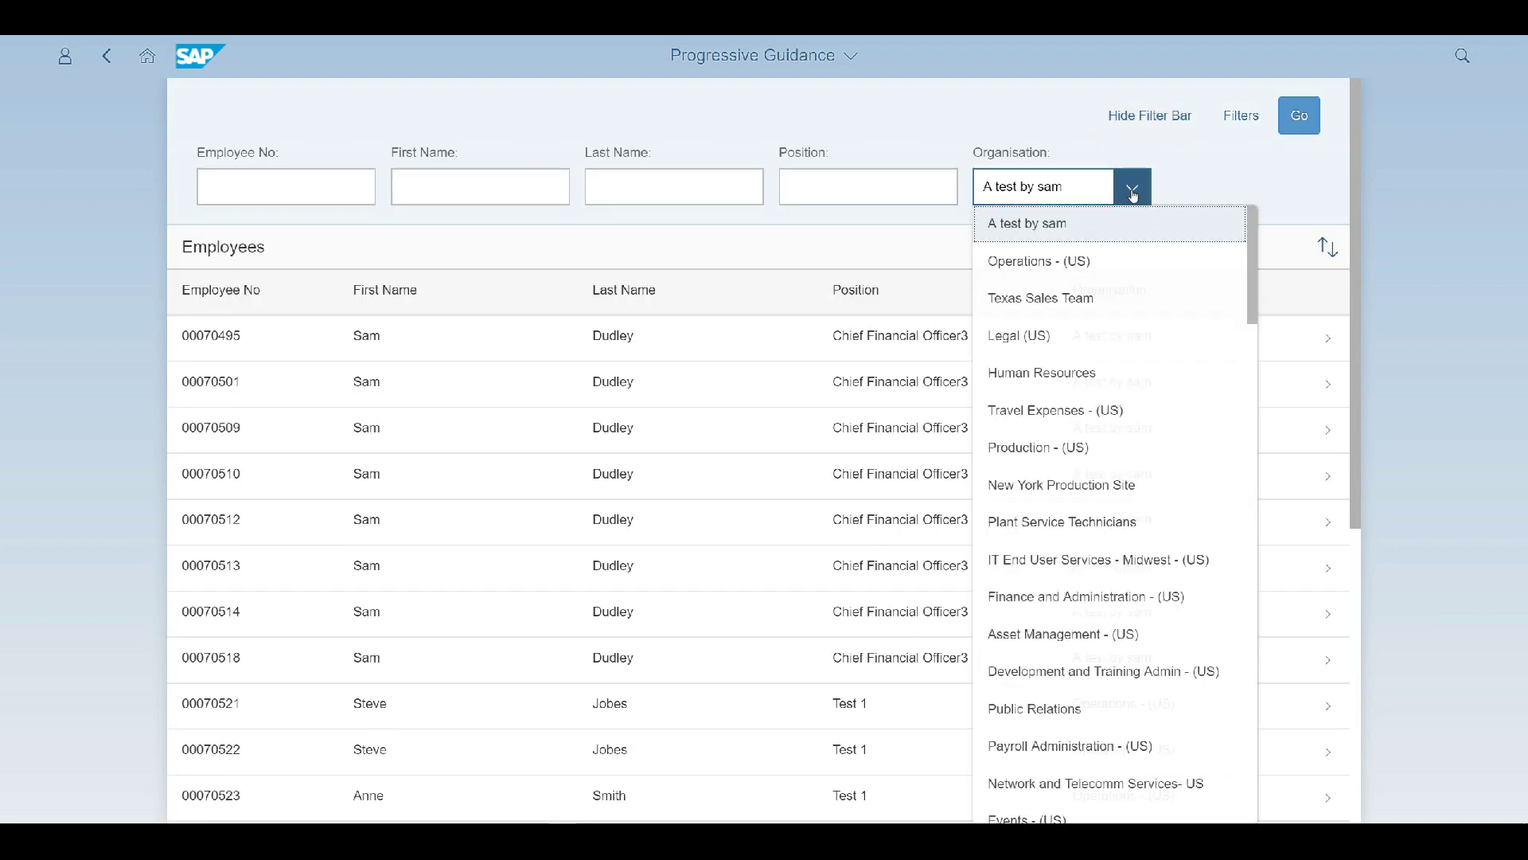
{"action": "left_click", "coordinate": [1099, 379]}
{"action": "left_click", "coordinate": [1293, 135]}
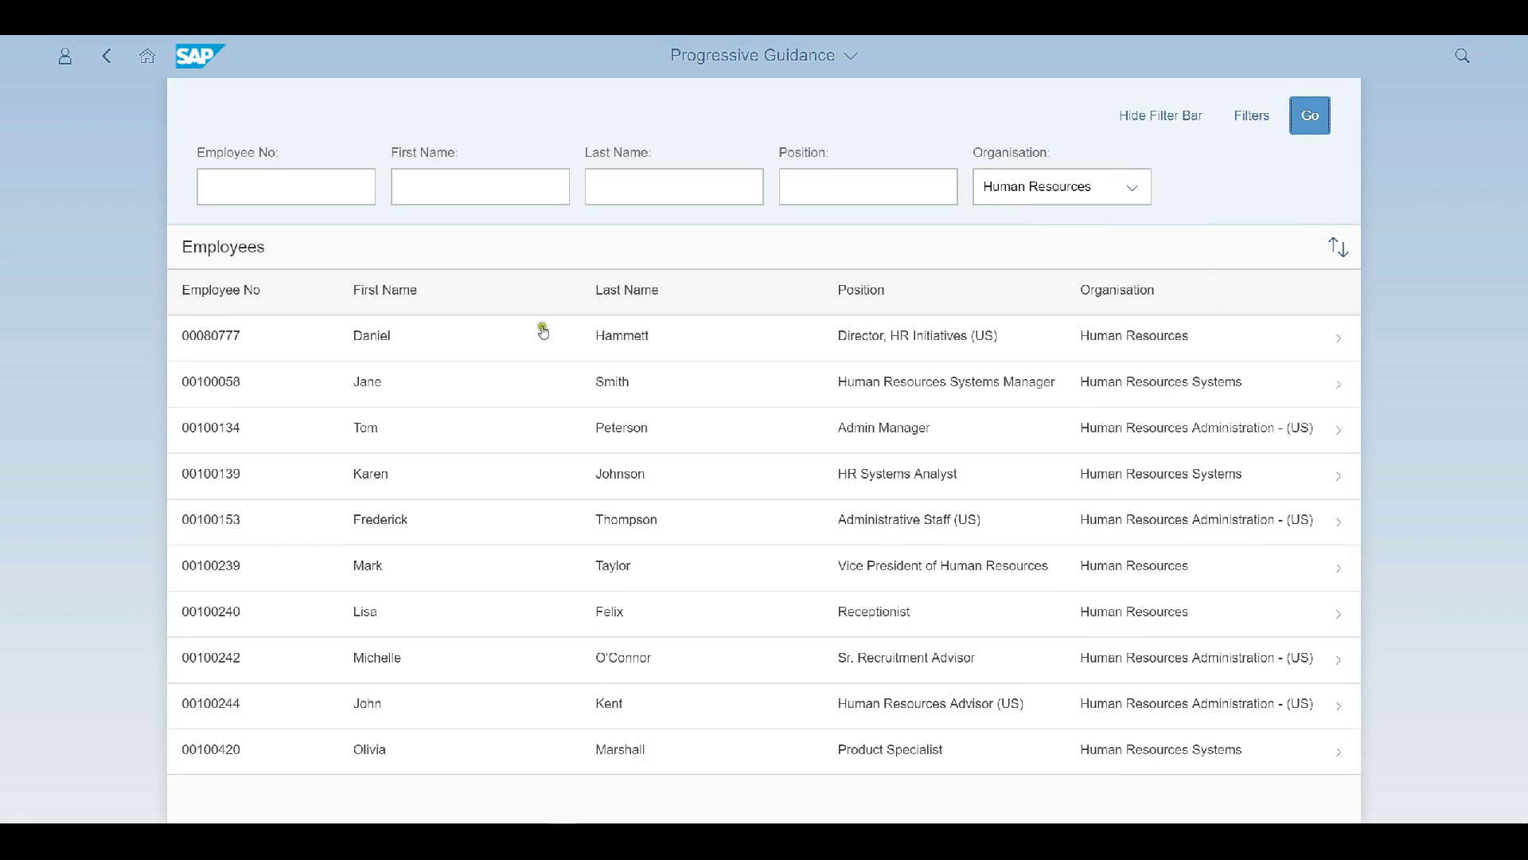
Step: Open the Vice President of Human Resources' form and set Review Area Performance, Guidance Type Continued Guidance and Date of Occurrence 26 September 2017
{"action": "left_click", "coordinate": [1340, 567]}
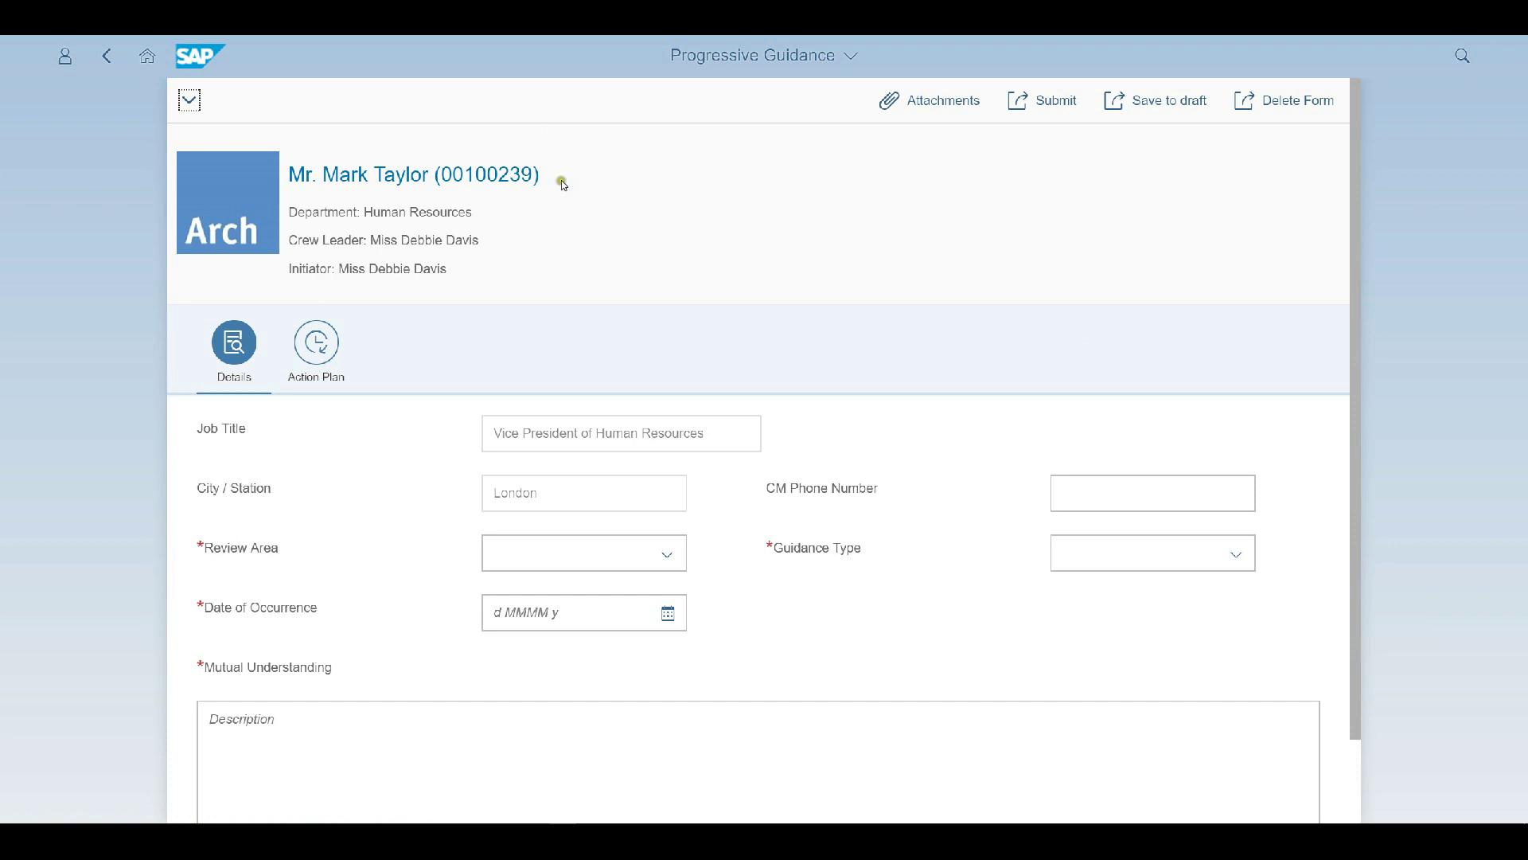
{"action": "left_click", "coordinate": [668, 561]}
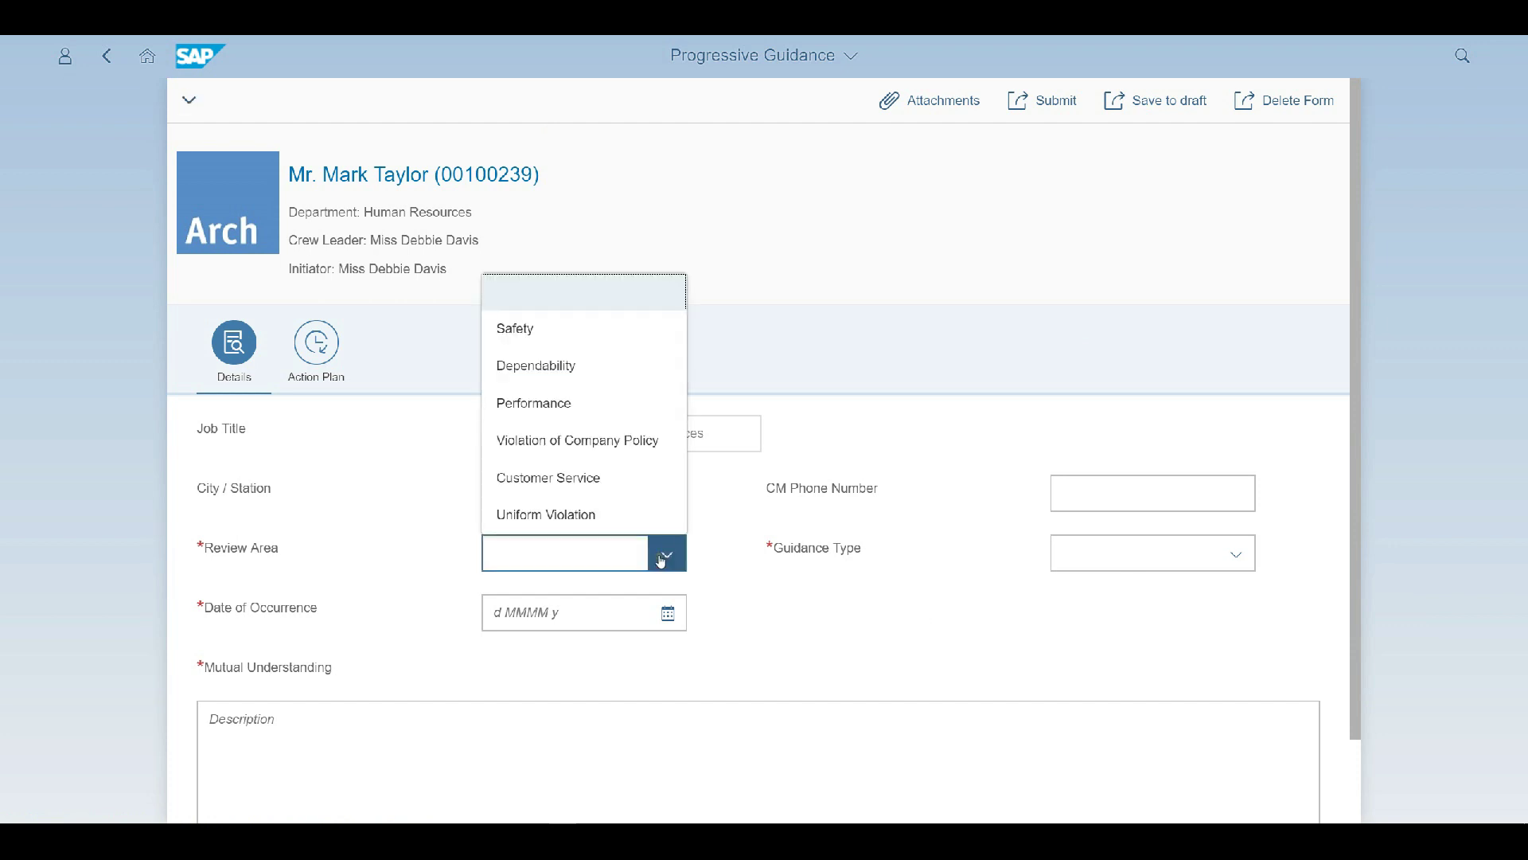
{"action": "left_click", "coordinate": [643, 404]}
{"action": "left_click", "coordinate": [1236, 554]}
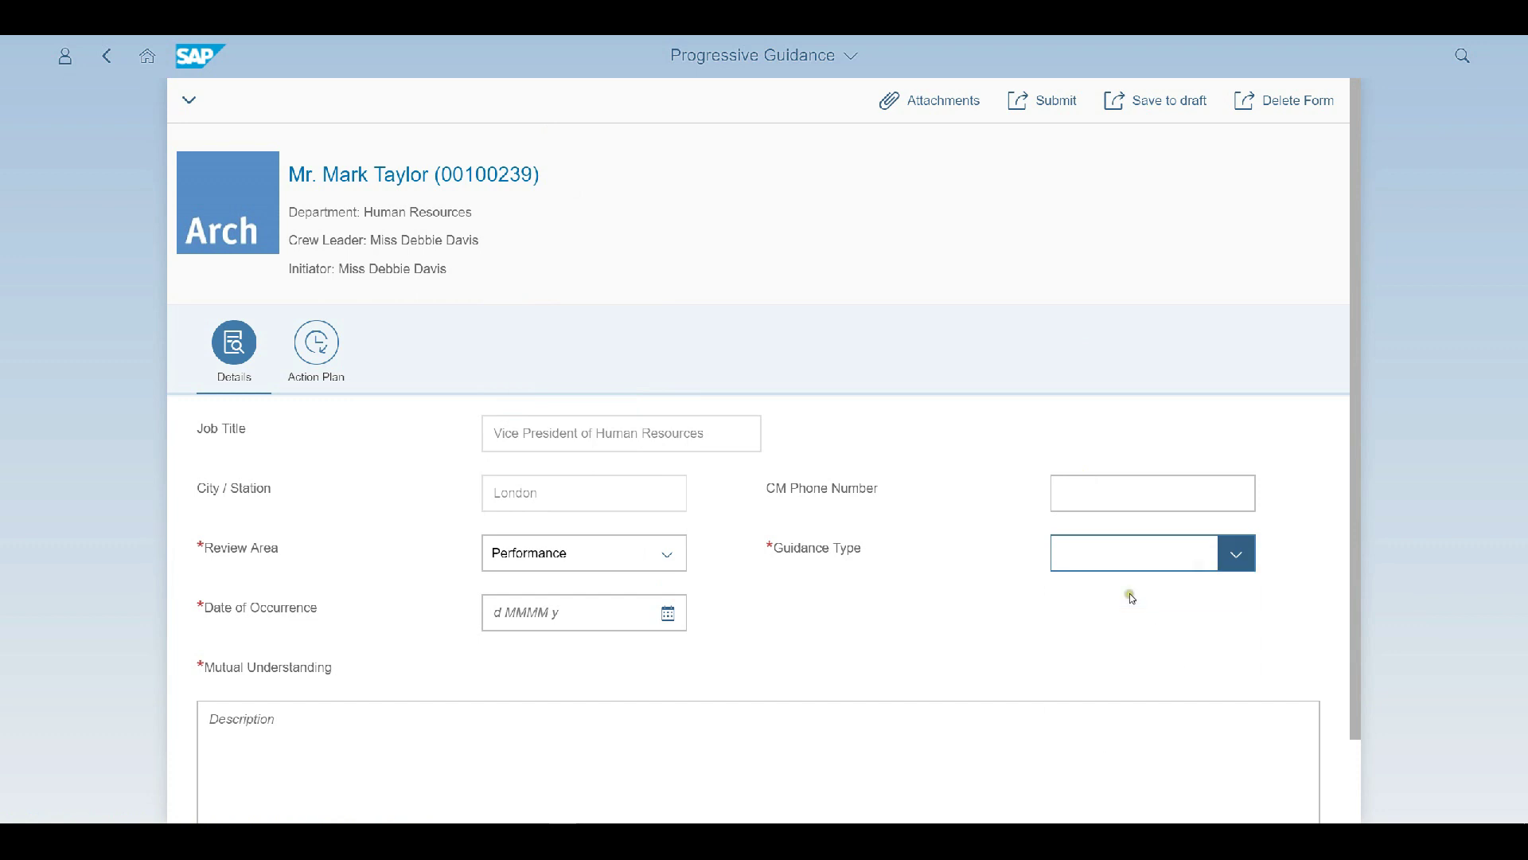
{"action": "left_click", "coordinate": [1123, 664]}
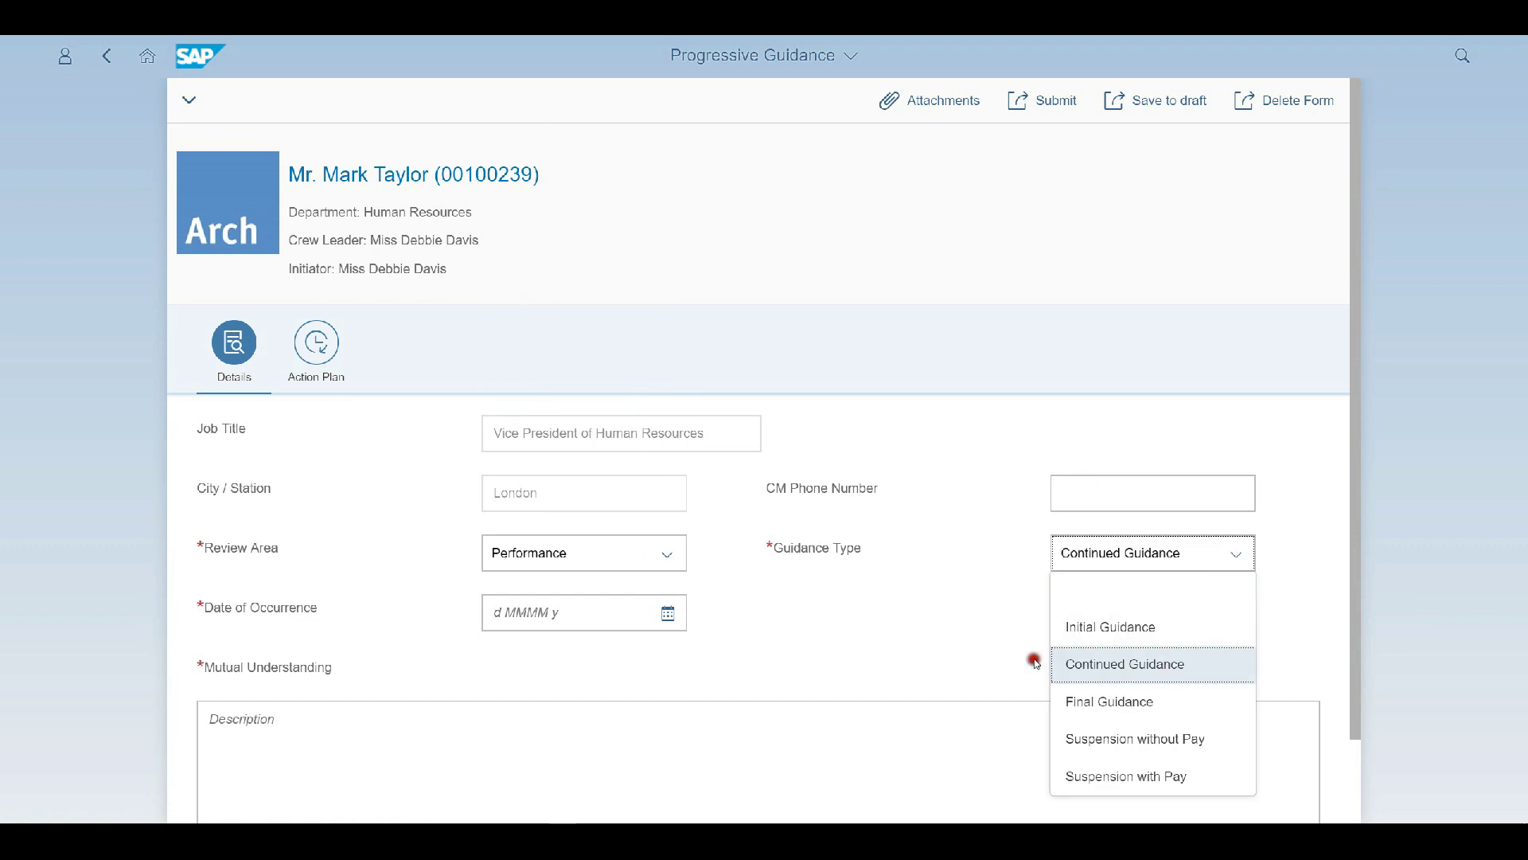
{"action": "left_click", "coordinate": [669, 614]}
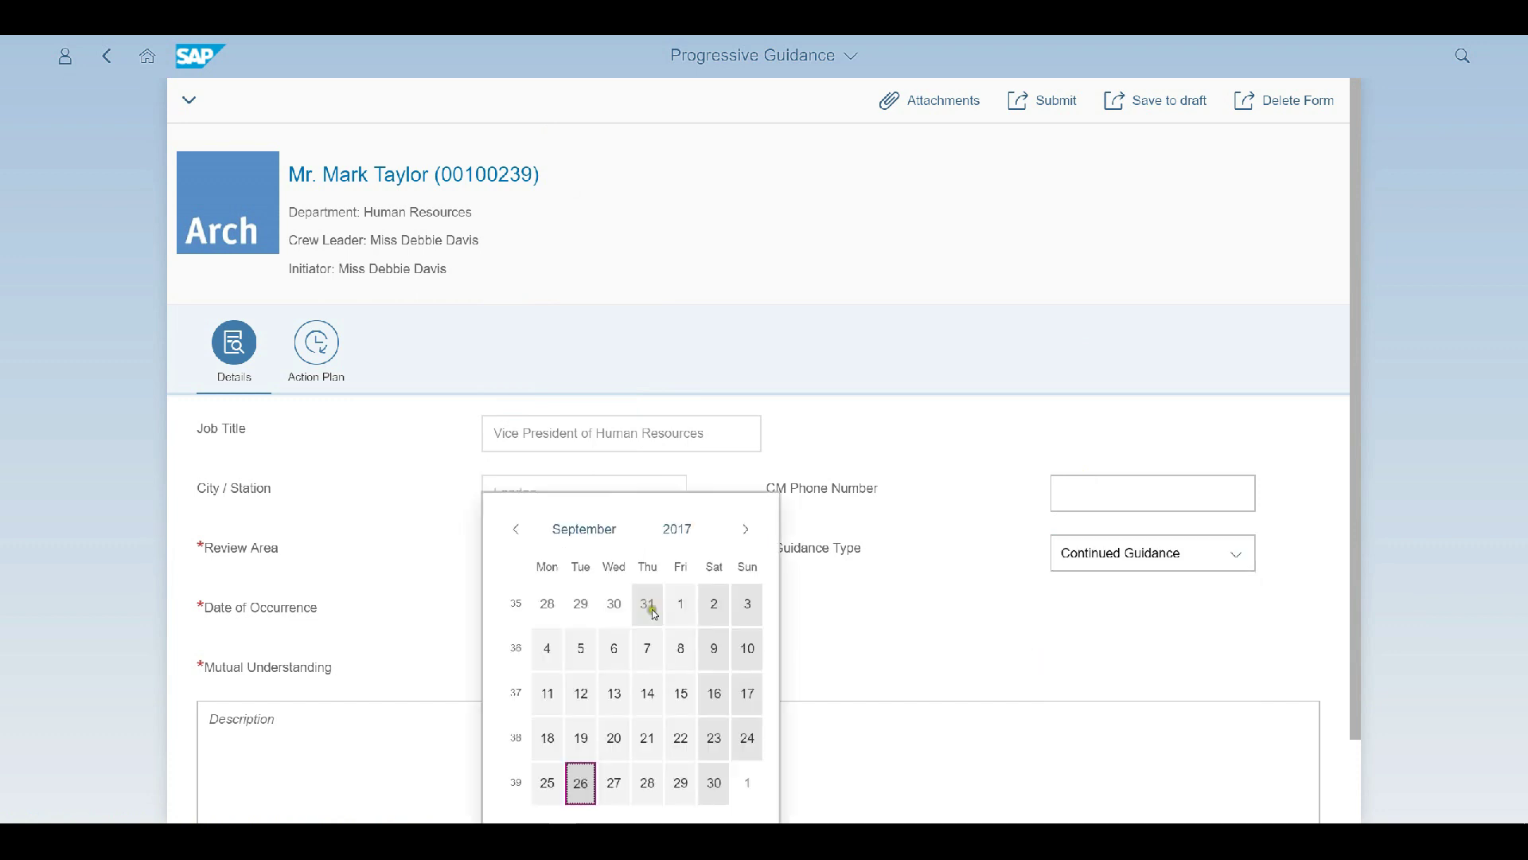
{"action": "left_click", "coordinate": [580, 784]}
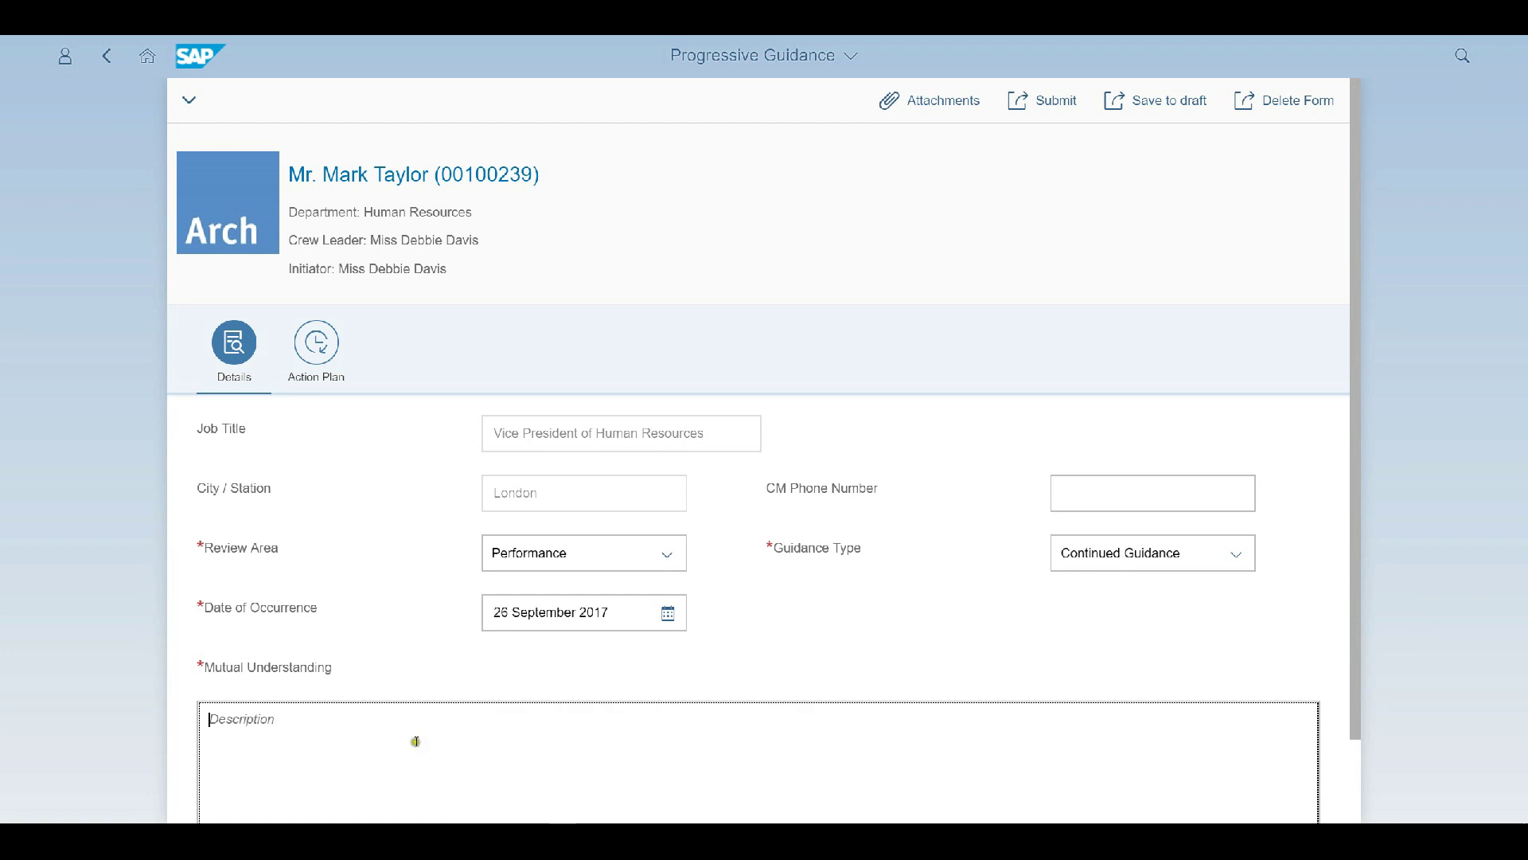
Step: Enter "Something went terribly wrong" as the Mutual Understanding description
{"action": "left_click", "coordinate": [412, 739]}
{"action": "scroll", "coordinate": [482, 605], "scroll_direction": "down", "scroll_amount": 1}
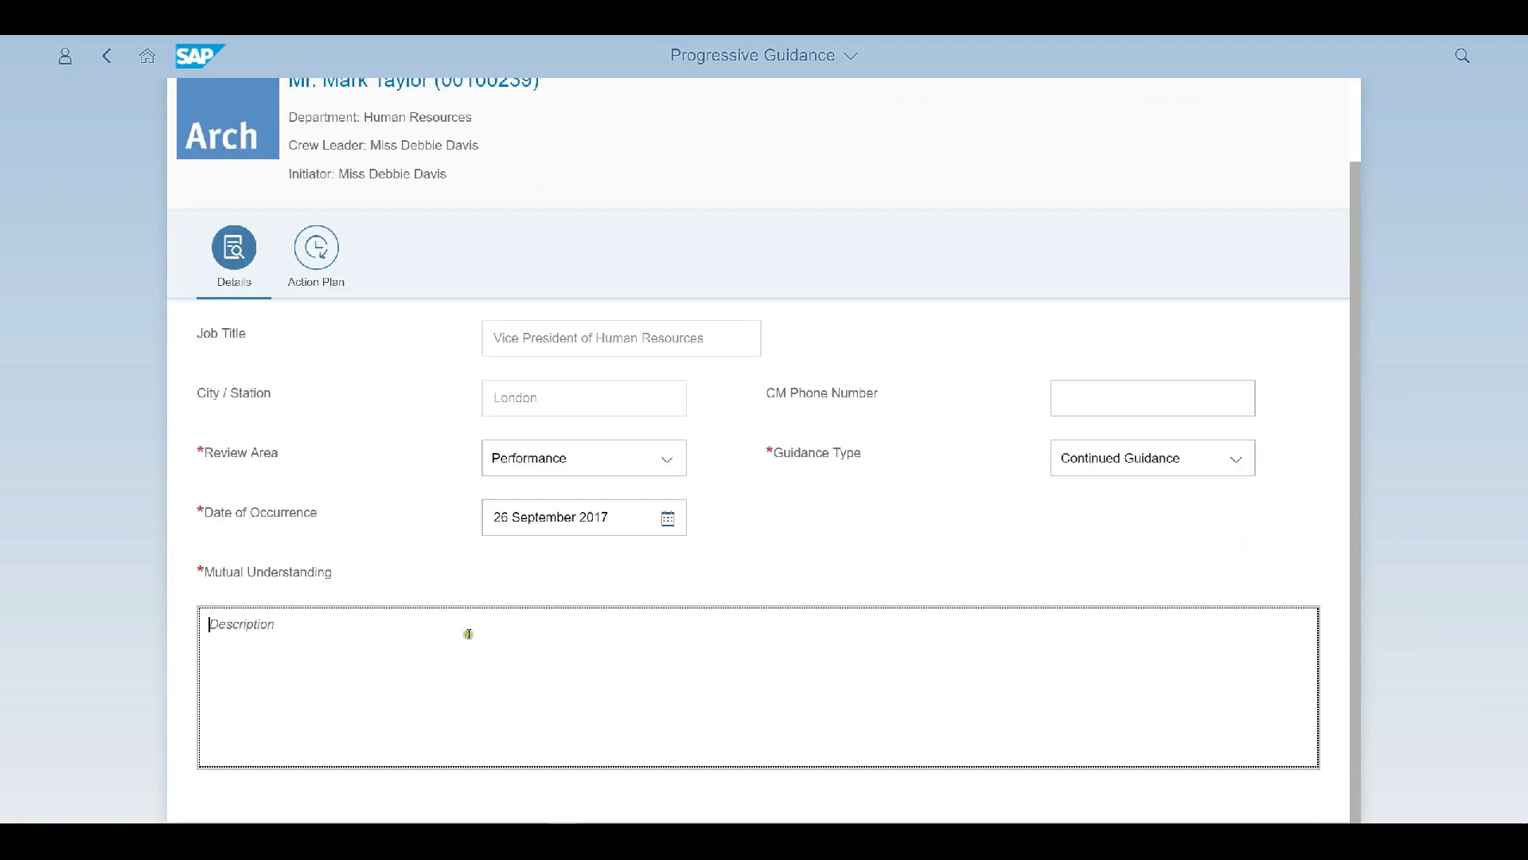
{"action": "type", "text": "Someth"}
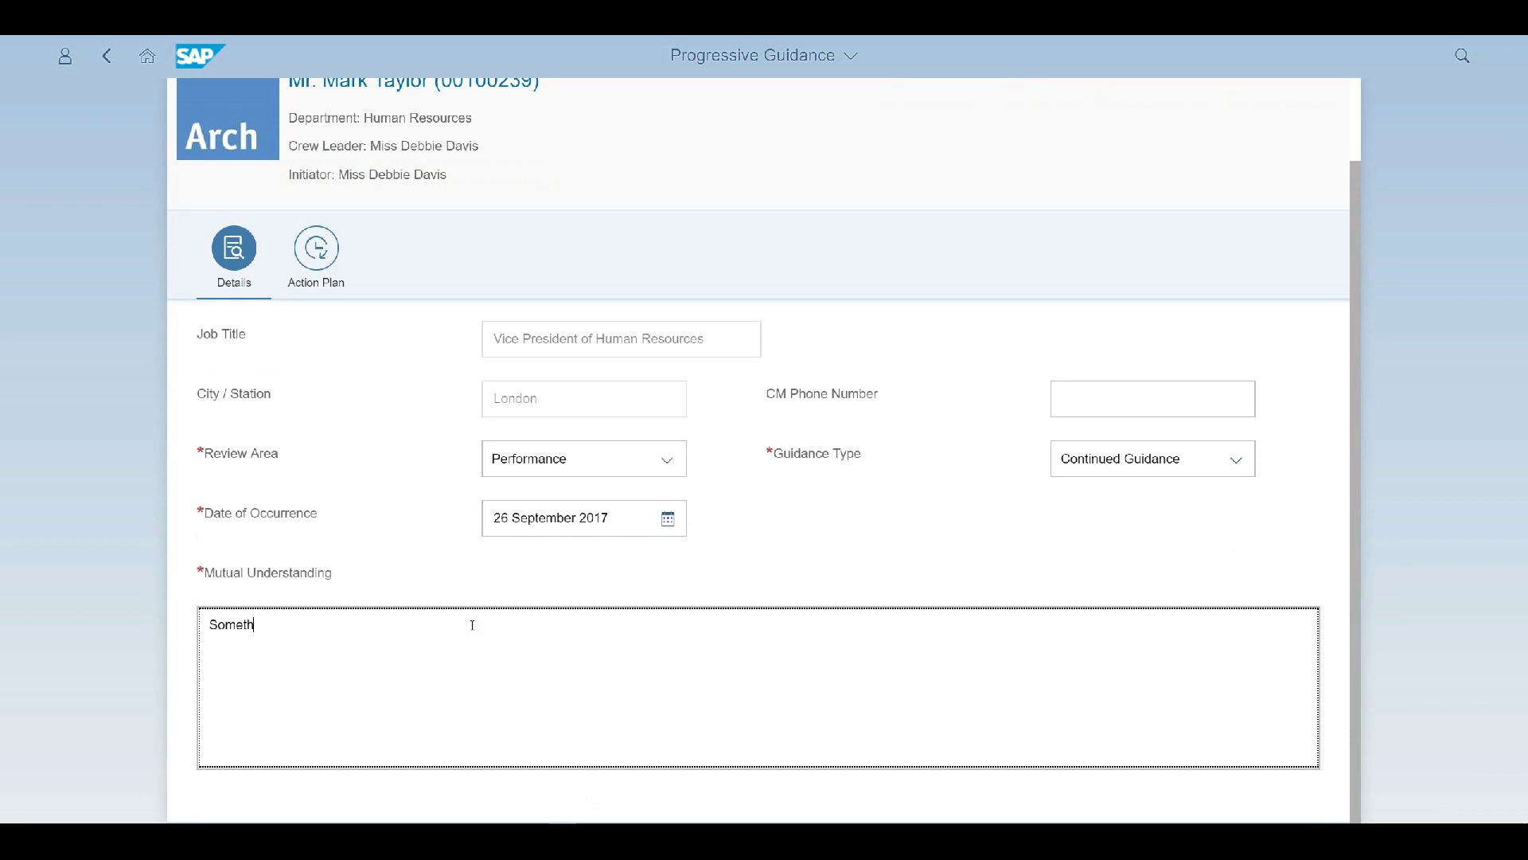
{"action": "type", "text": "ing went terribly wrong"}
Step: Enter "We will sort things out" as the Follow-up Action Plan description
{"action": "scroll", "coordinate": [445, 509], "scroll_direction": "up", "scroll_amount": 2}
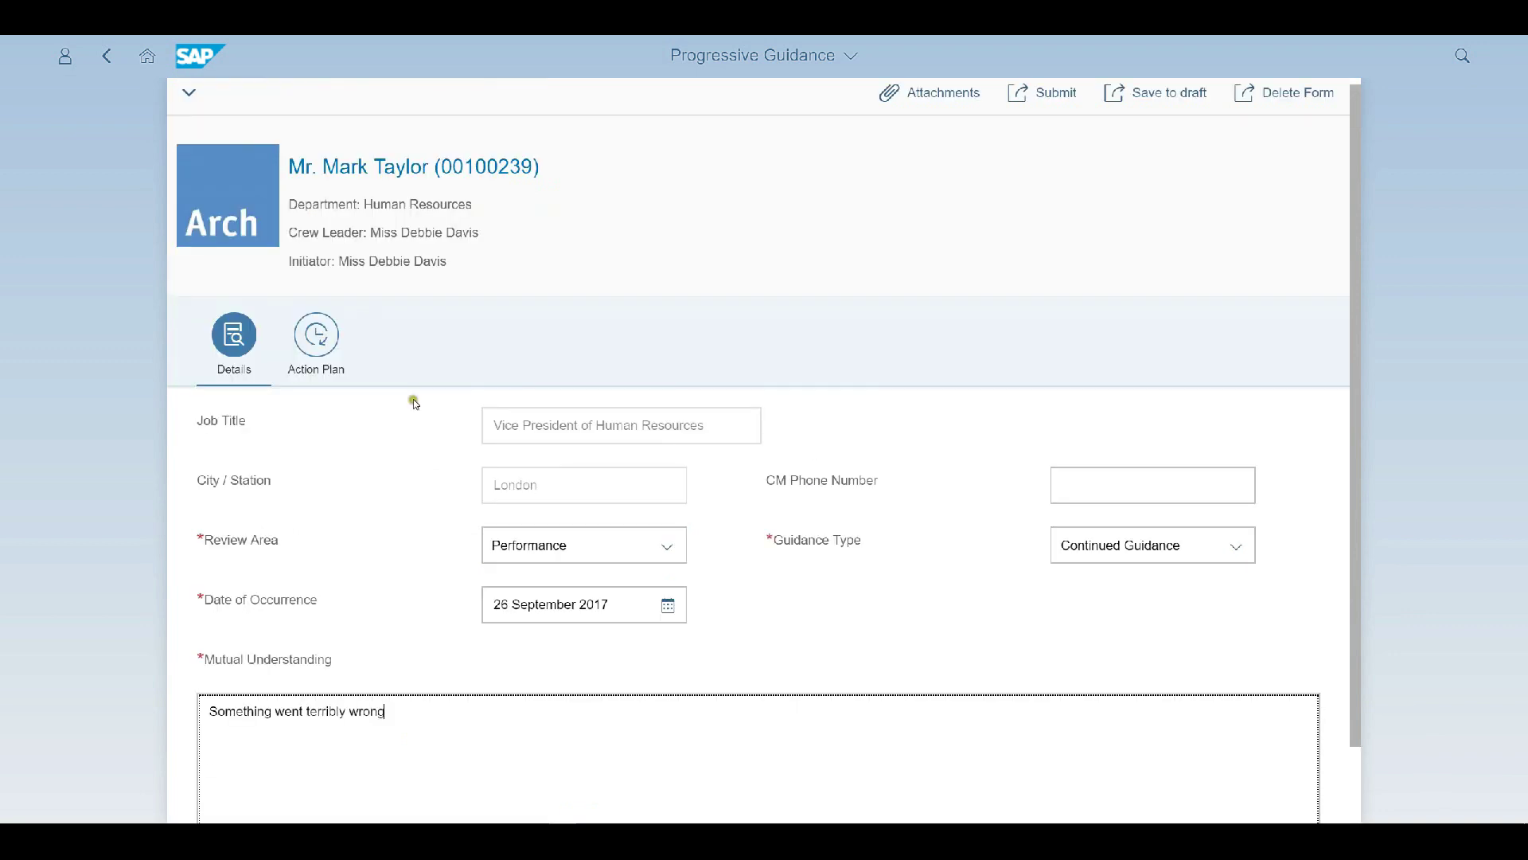
{"action": "left_click", "coordinate": [328, 342]}
{"action": "left_click", "coordinate": [384, 493]}
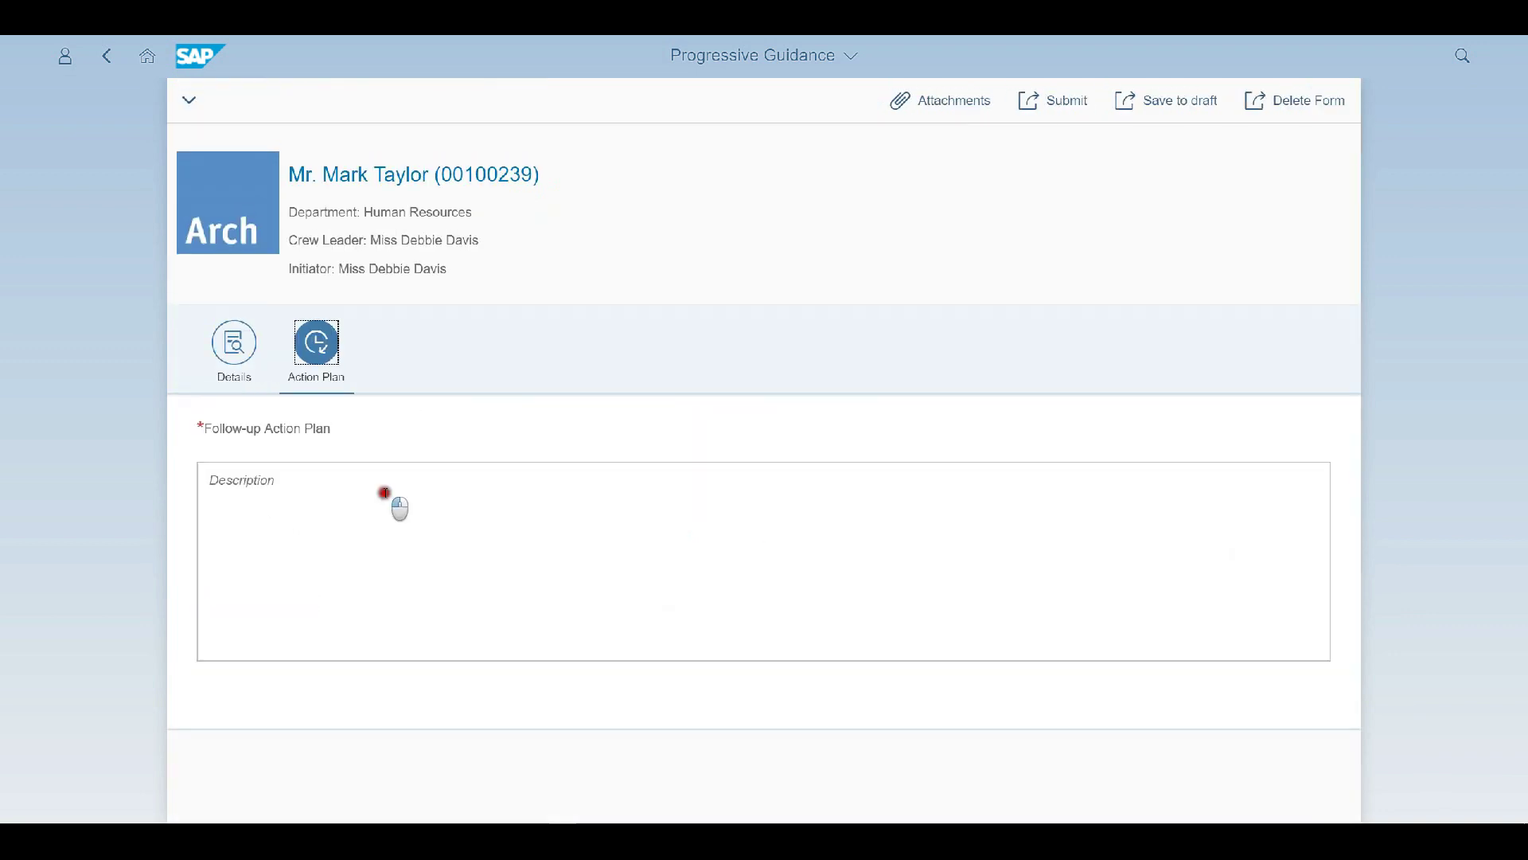
{"action": "type", "text": "We wi"}
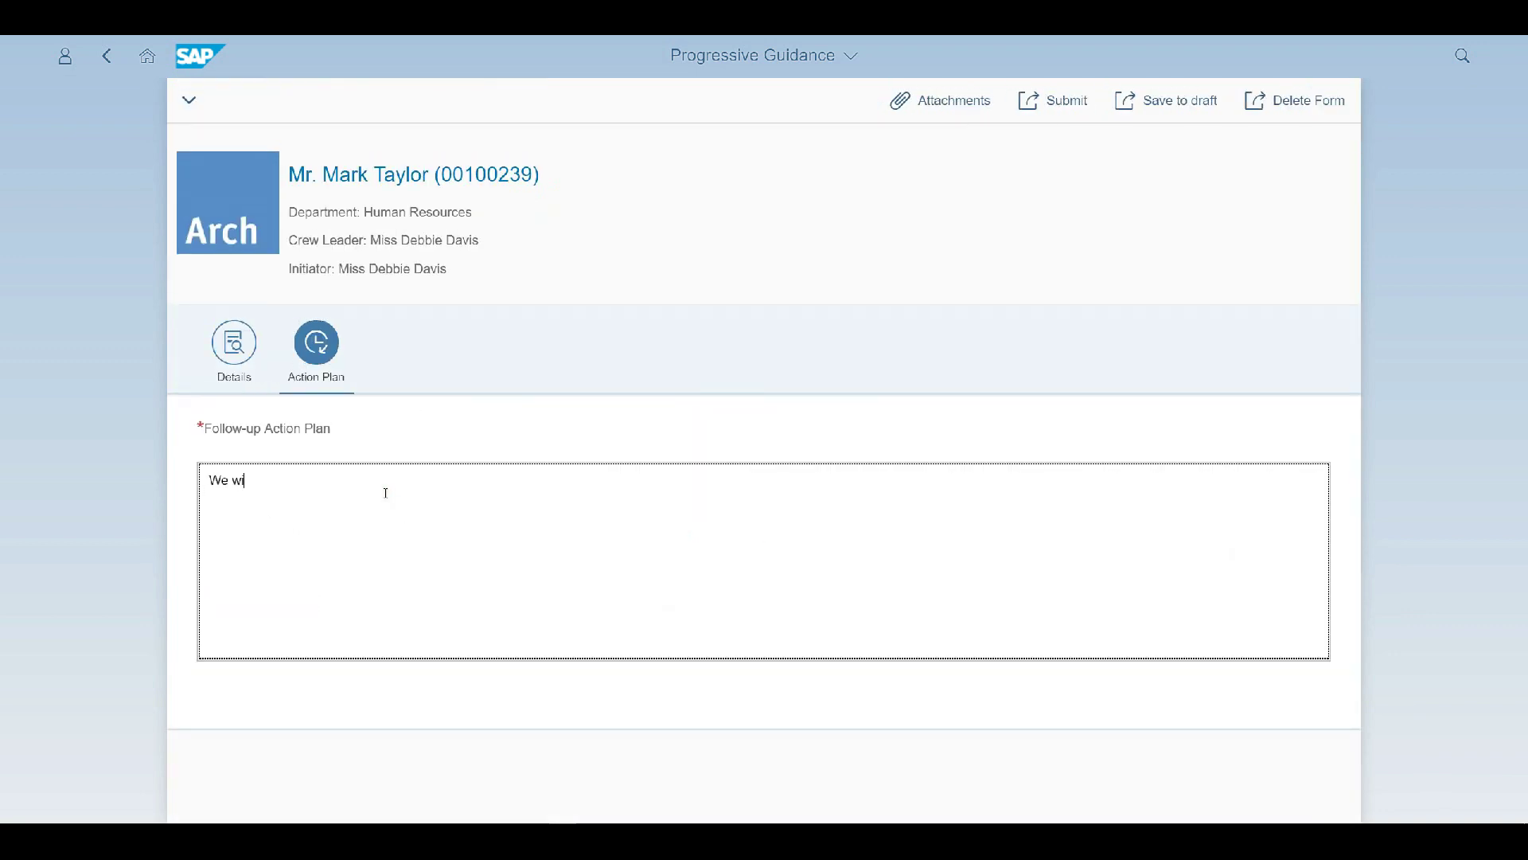
{"action": "type", "text": "ll sort things out"}
Step: Submit the completed guidance form and return to the launchpad home page
{"action": "left_click", "coordinate": [1064, 103]}
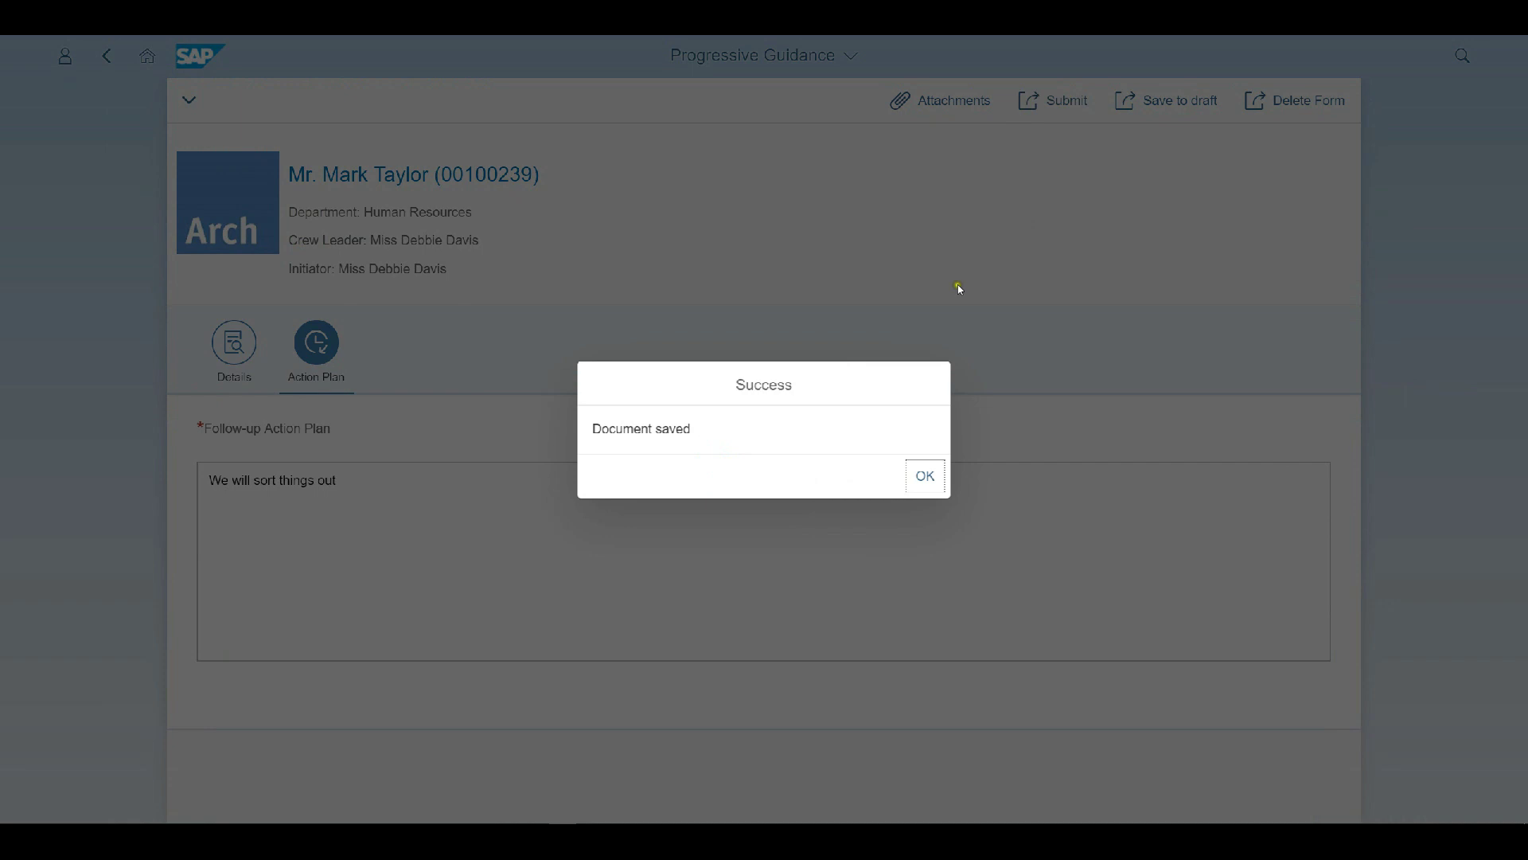
{"action": "left_click", "coordinate": [936, 475]}
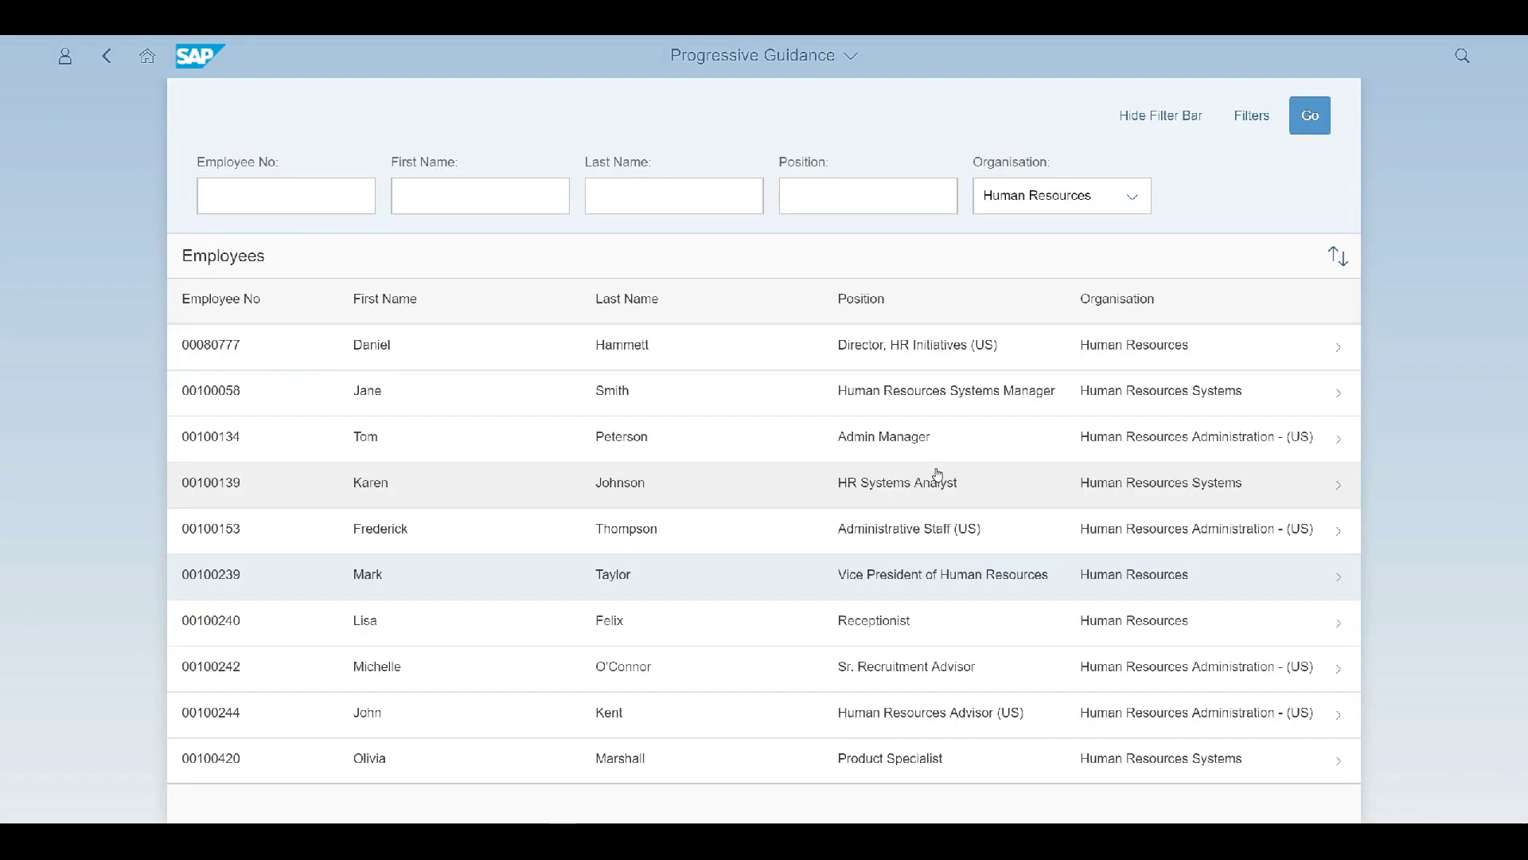
{"action": "left_click", "coordinate": [147, 58]}
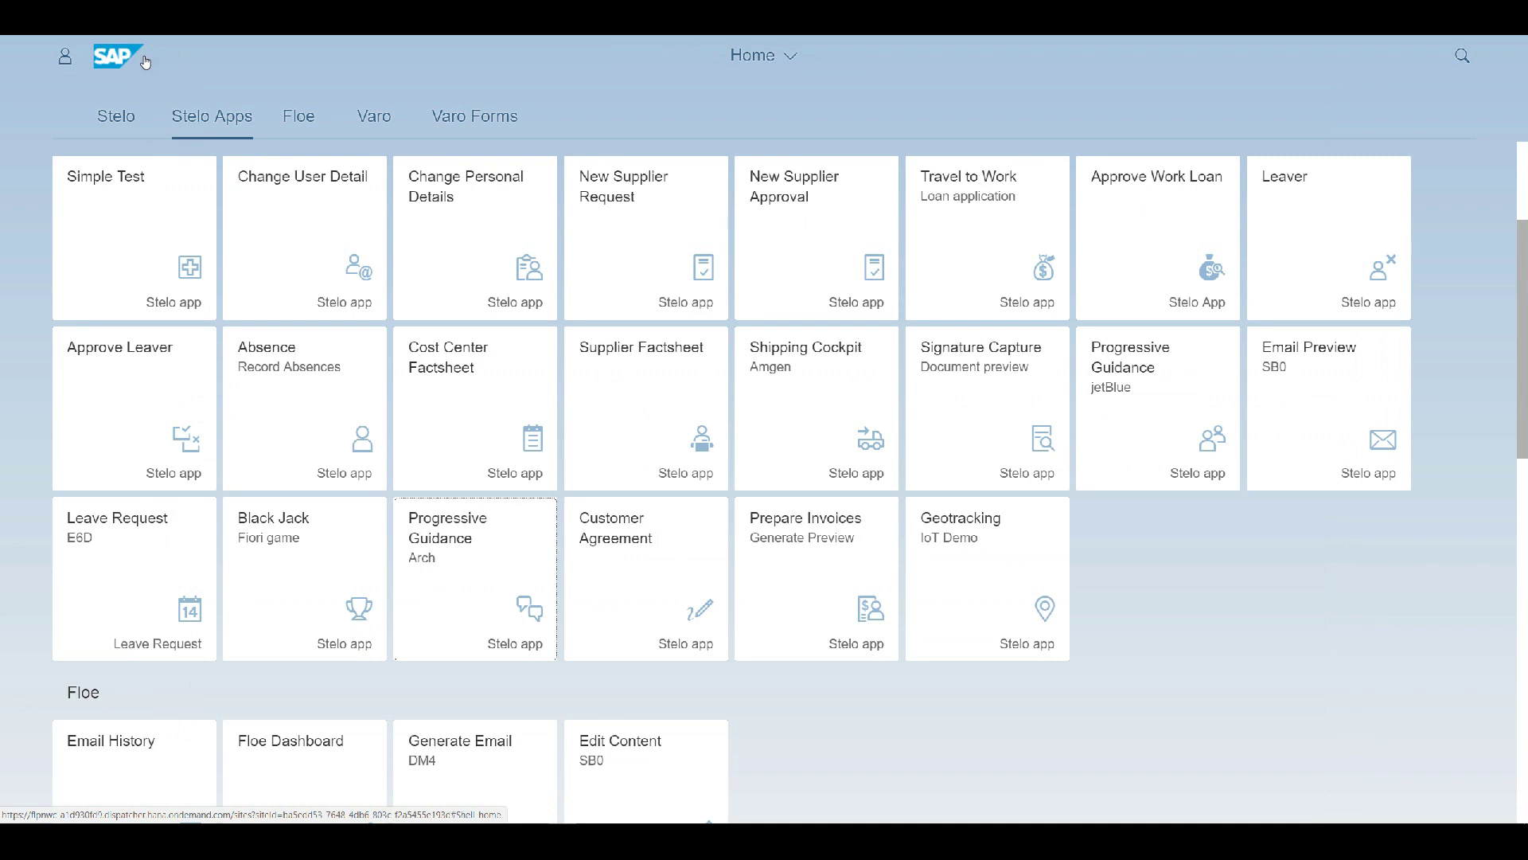
Step: Switch to Outlook, open the Progressive Guidance Notification email and examine its Form ID, crewmember, station and incident details
{"action": "left_click", "coordinate": [458, 788]}
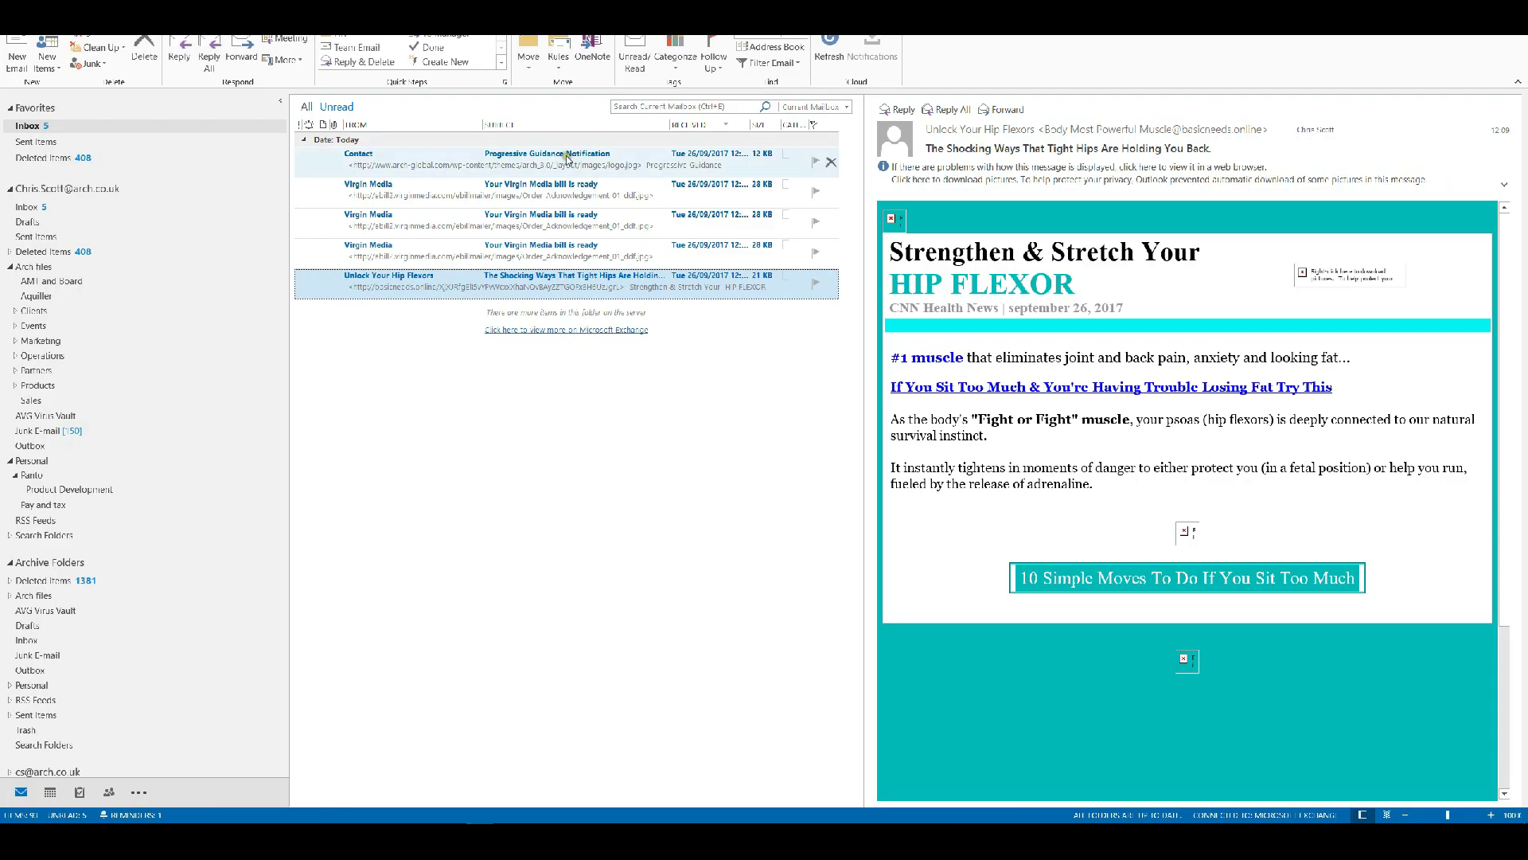
{"action": "left_click", "coordinate": [567, 159]}
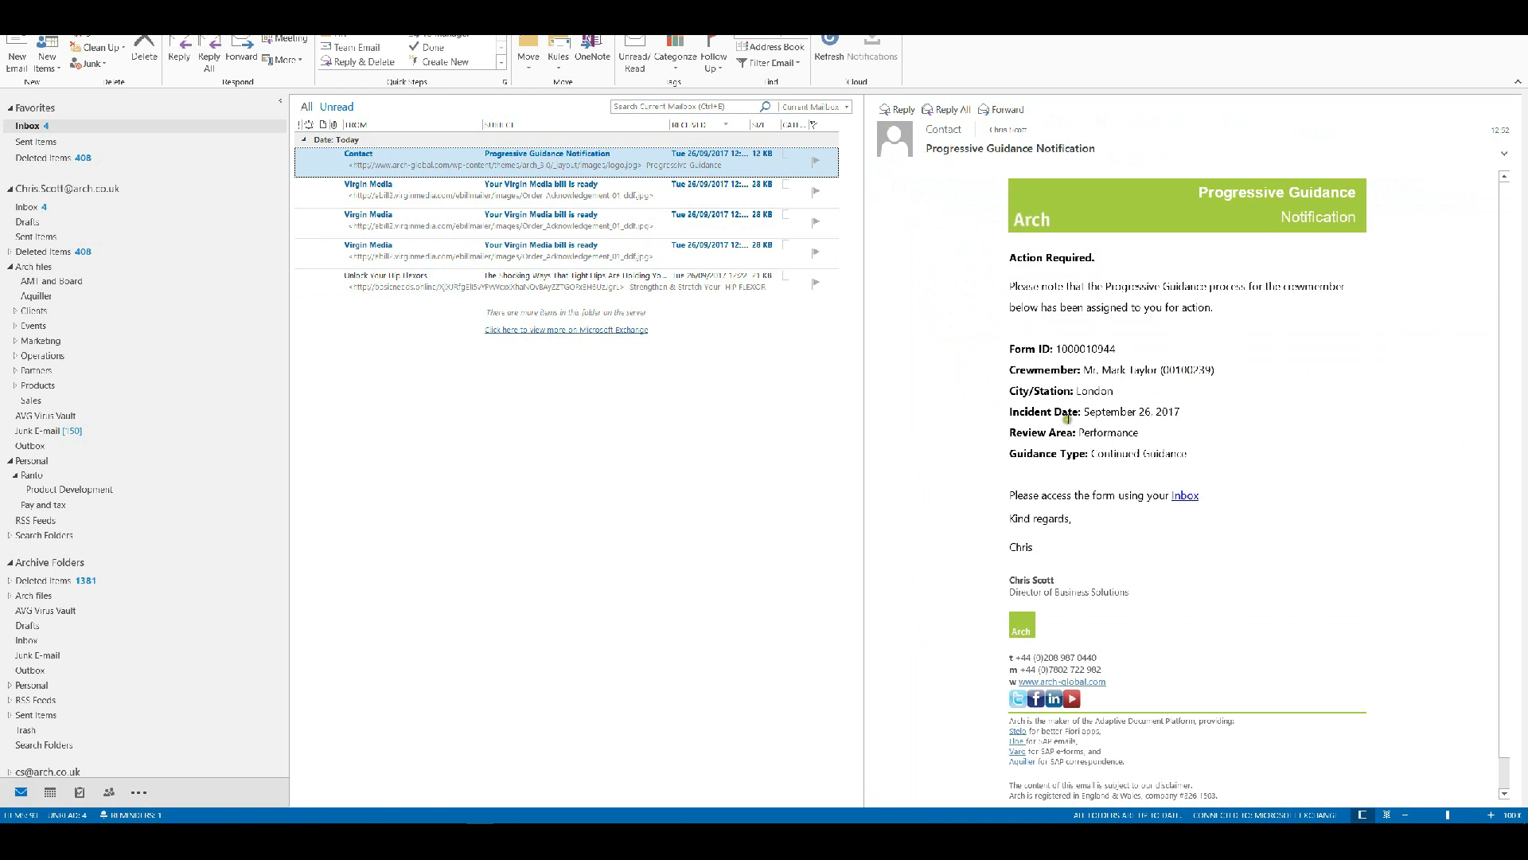
{"action": "left_click", "coordinate": [1130, 352]}
{"action": "left_click_drag", "start_coordinate": [1131, 352], "coordinate": [1056, 351]}
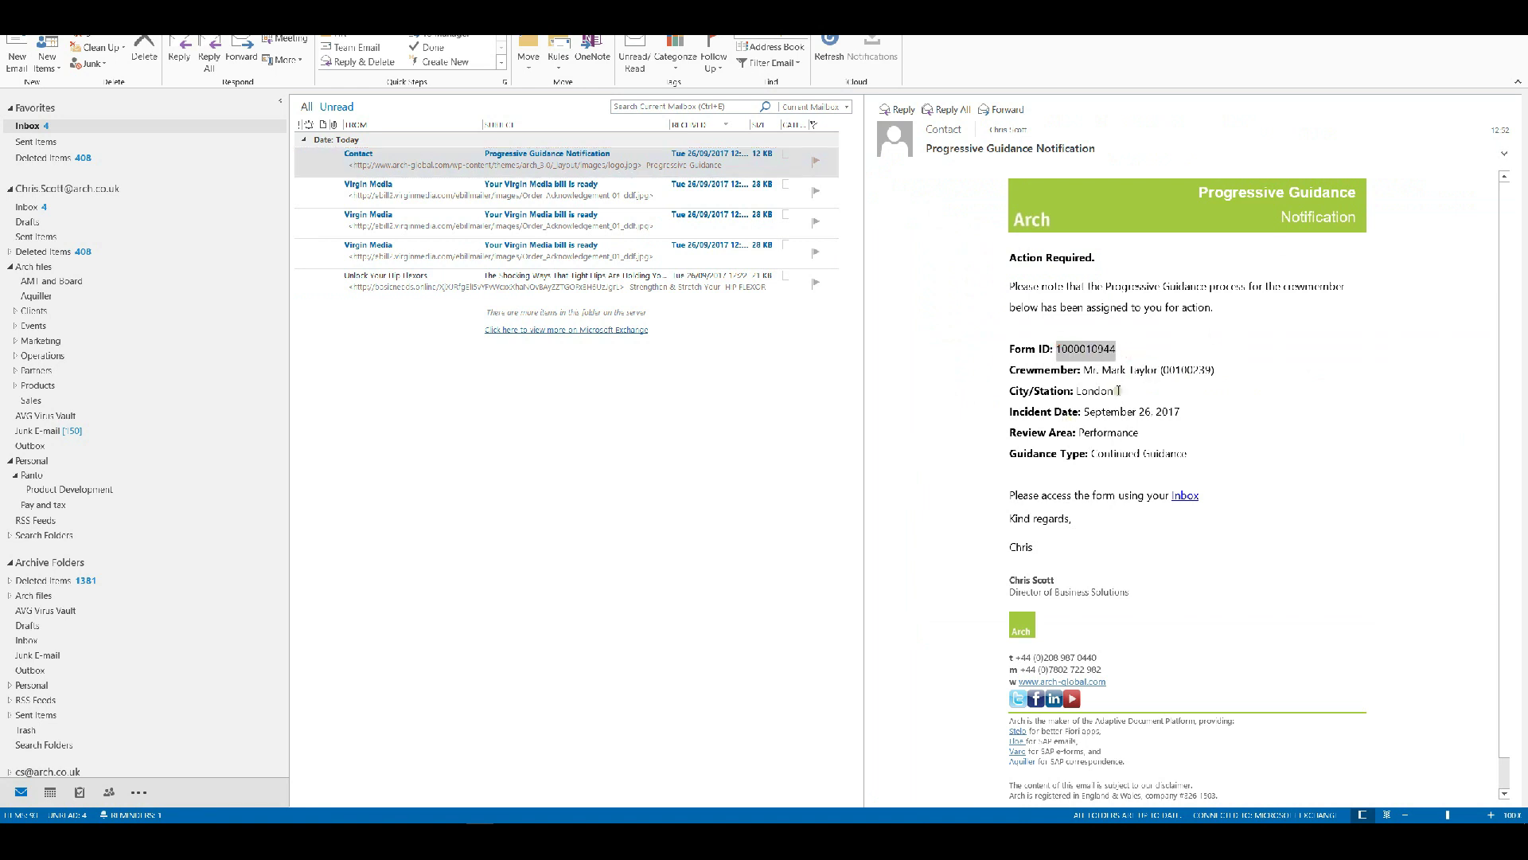
{"action": "left_click", "coordinate": [1089, 392]}
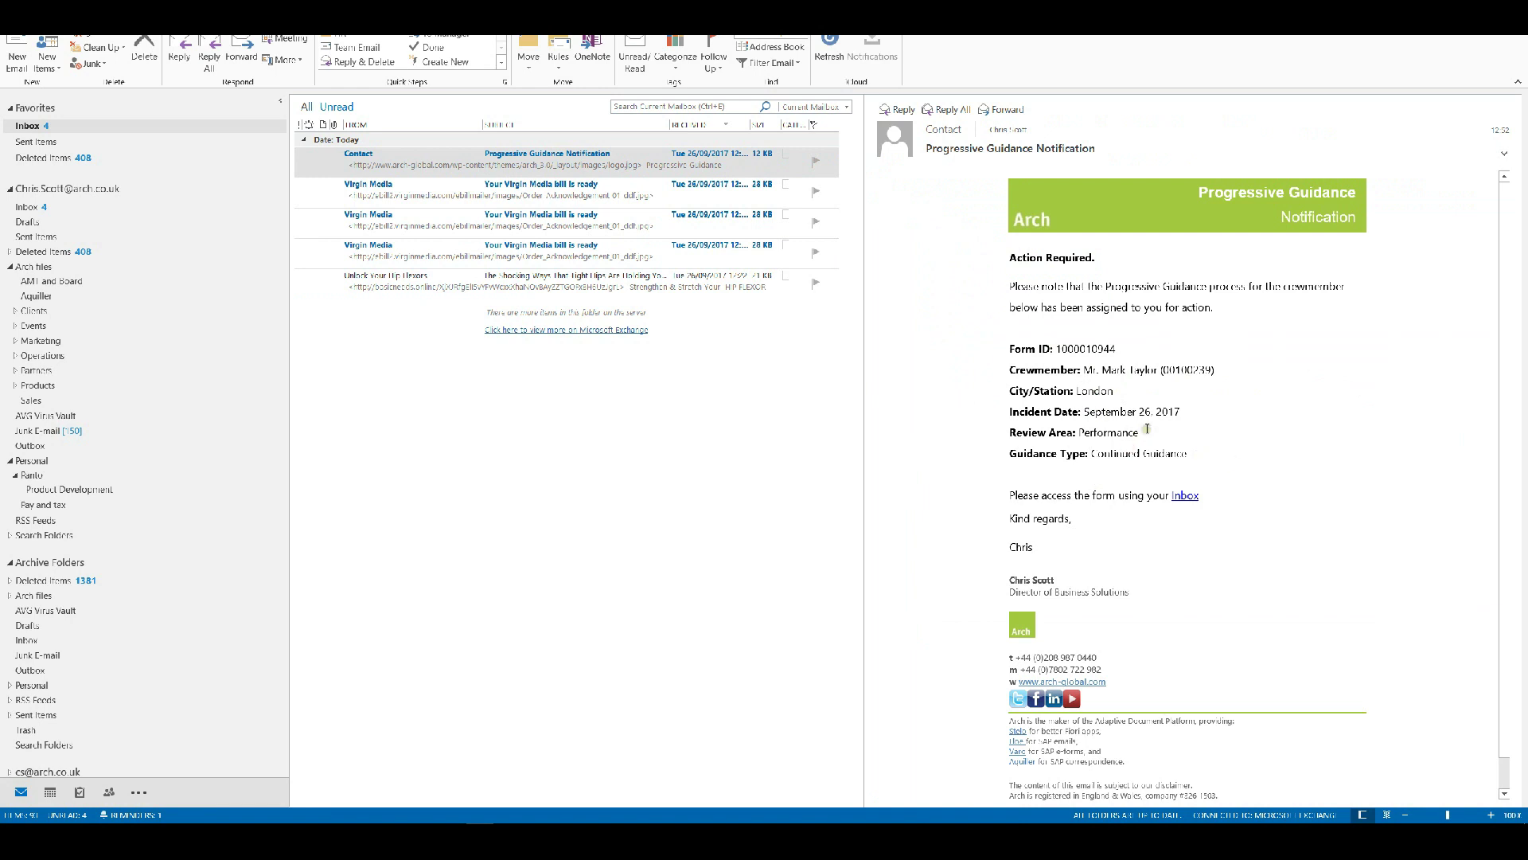
{"action": "left_click", "coordinate": [967, 396]}
{"action": "left_click", "coordinate": [1006, 348]}
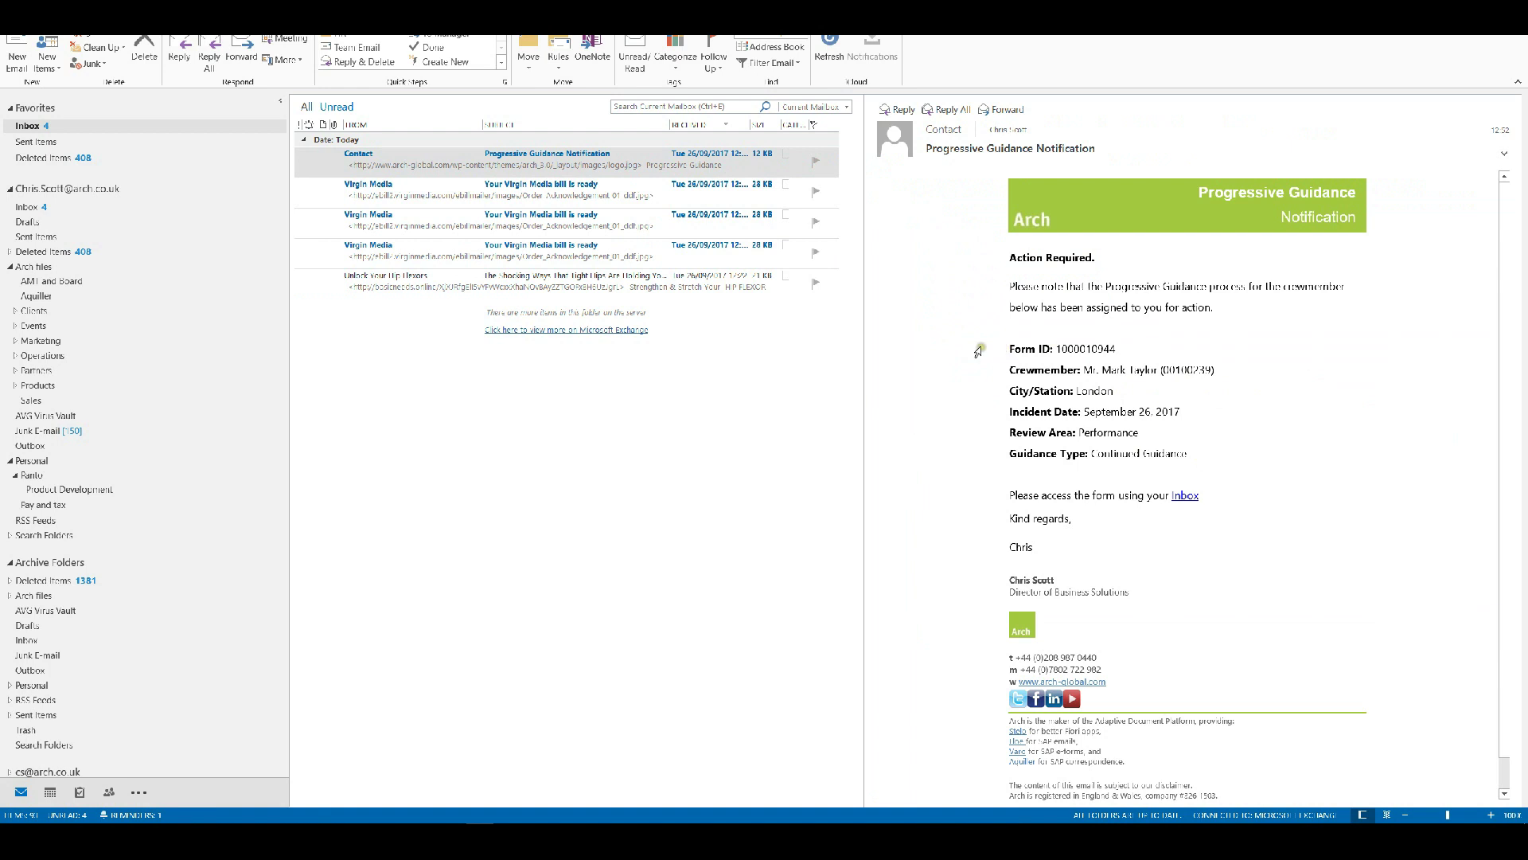